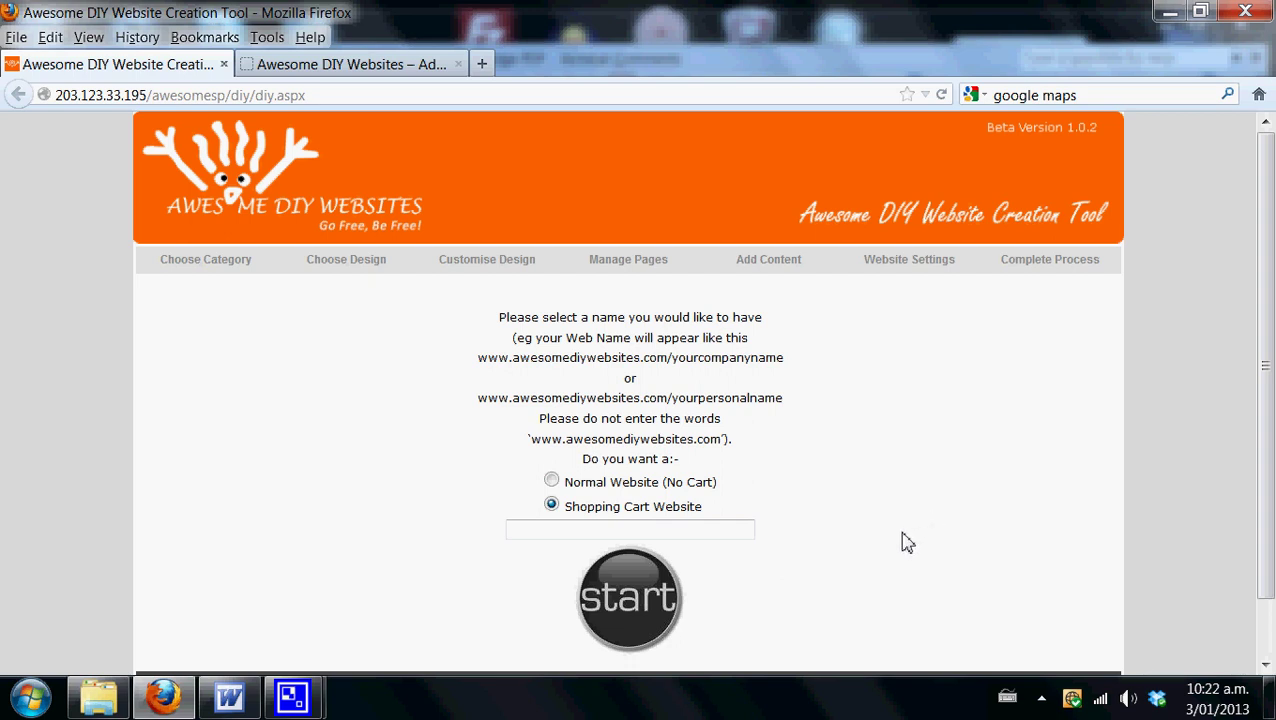
Return to the administration area's Edit Pages list and bring up the Shopping Cart menu
{"action": "left_click", "coordinate": [340, 66]}
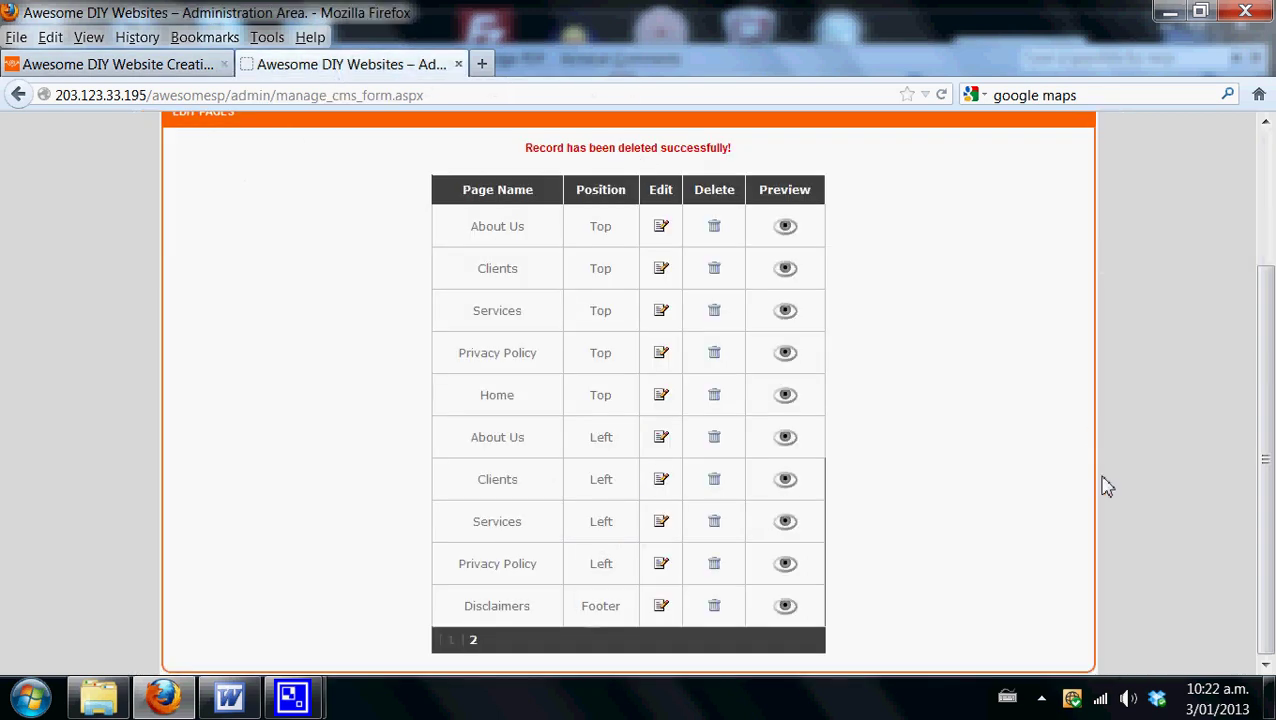
{"action": "scroll", "coordinate": [1060, 505], "scroll_direction": "up", "scroll_amount": 3}
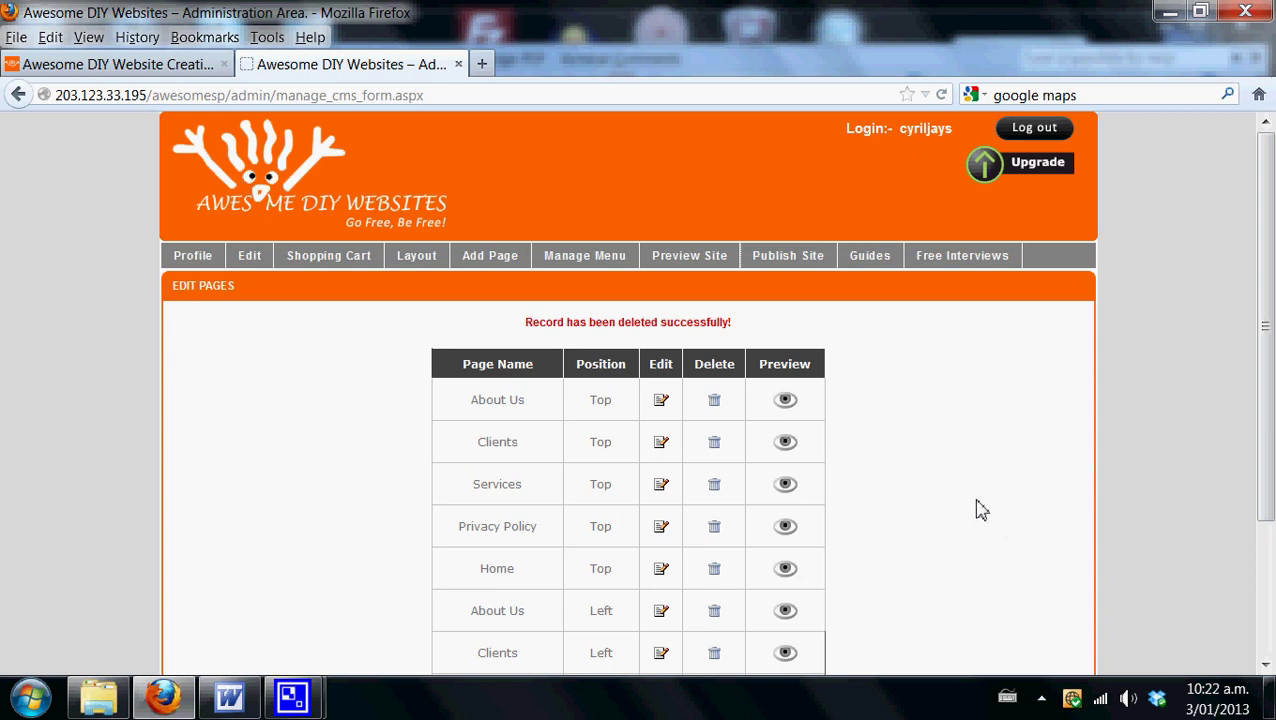
{"action": "mouse_move", "coordinate": [362, 268]}
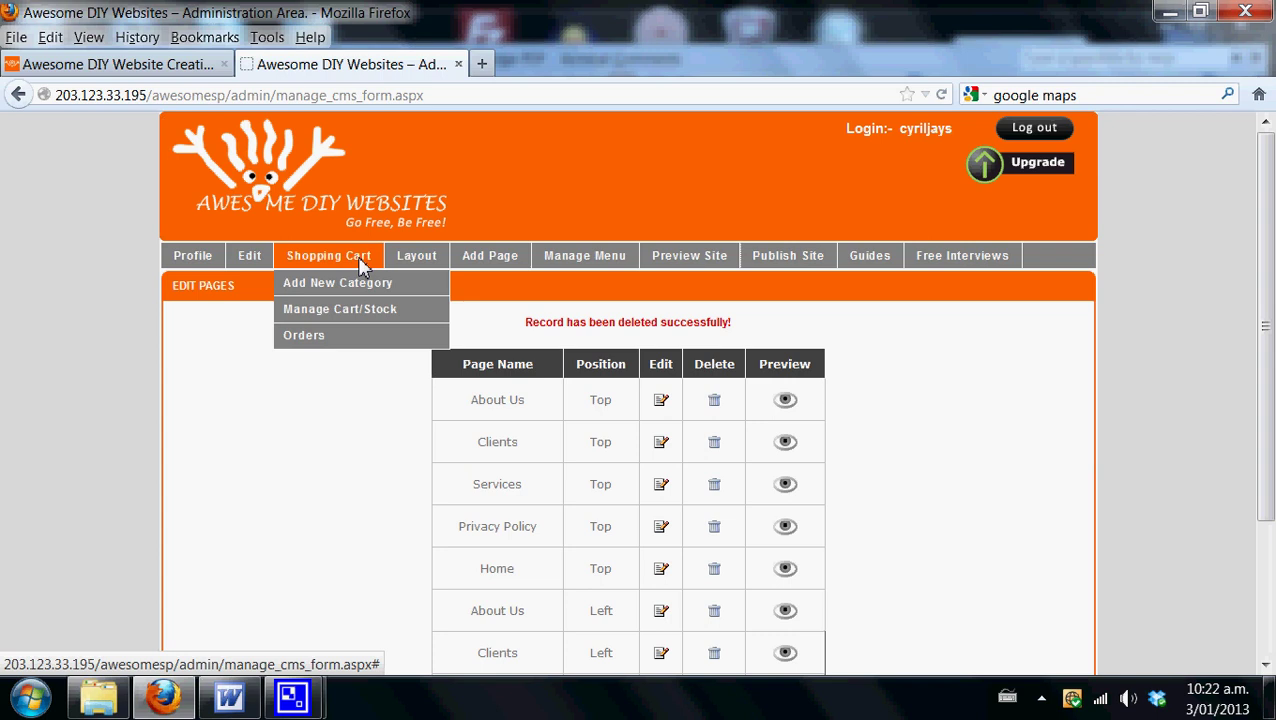
Add a top-level Left-menu CMS page named and titled SHOP ONLINE
{"action": "left_click", "coordinate": [492, 266]}
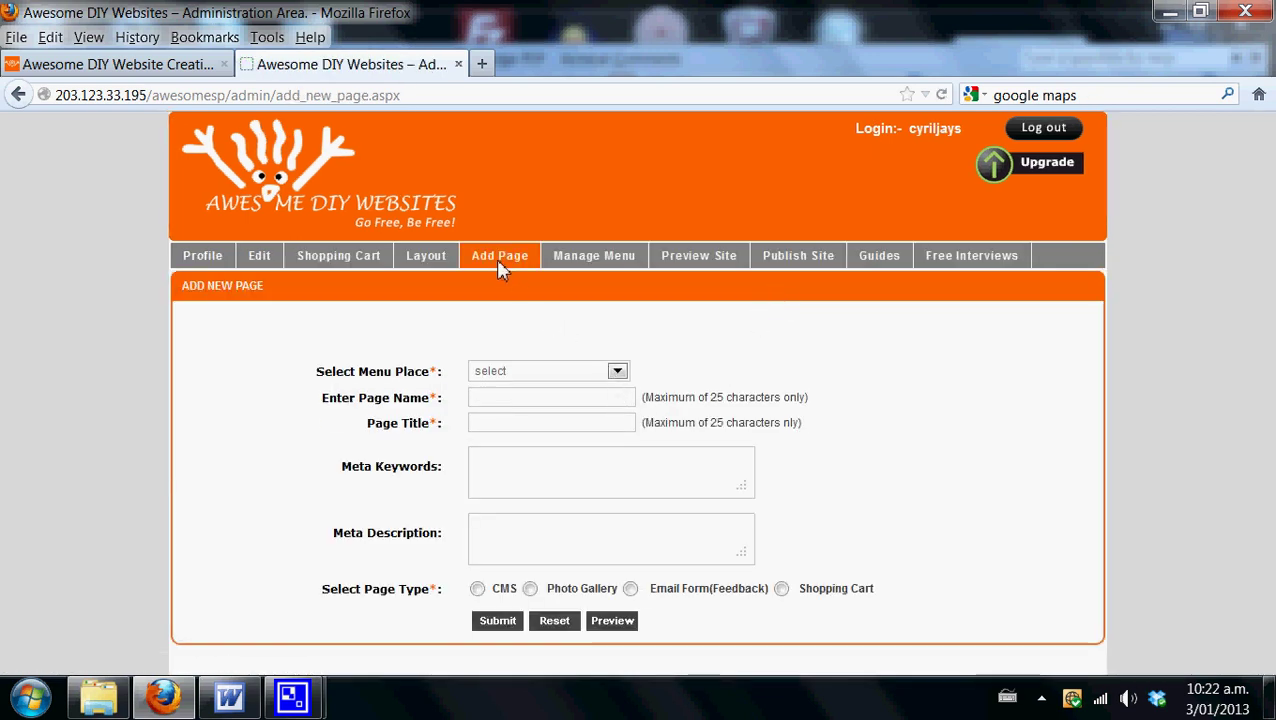
{"action": "left_click", "coordinate": [515, 372]}
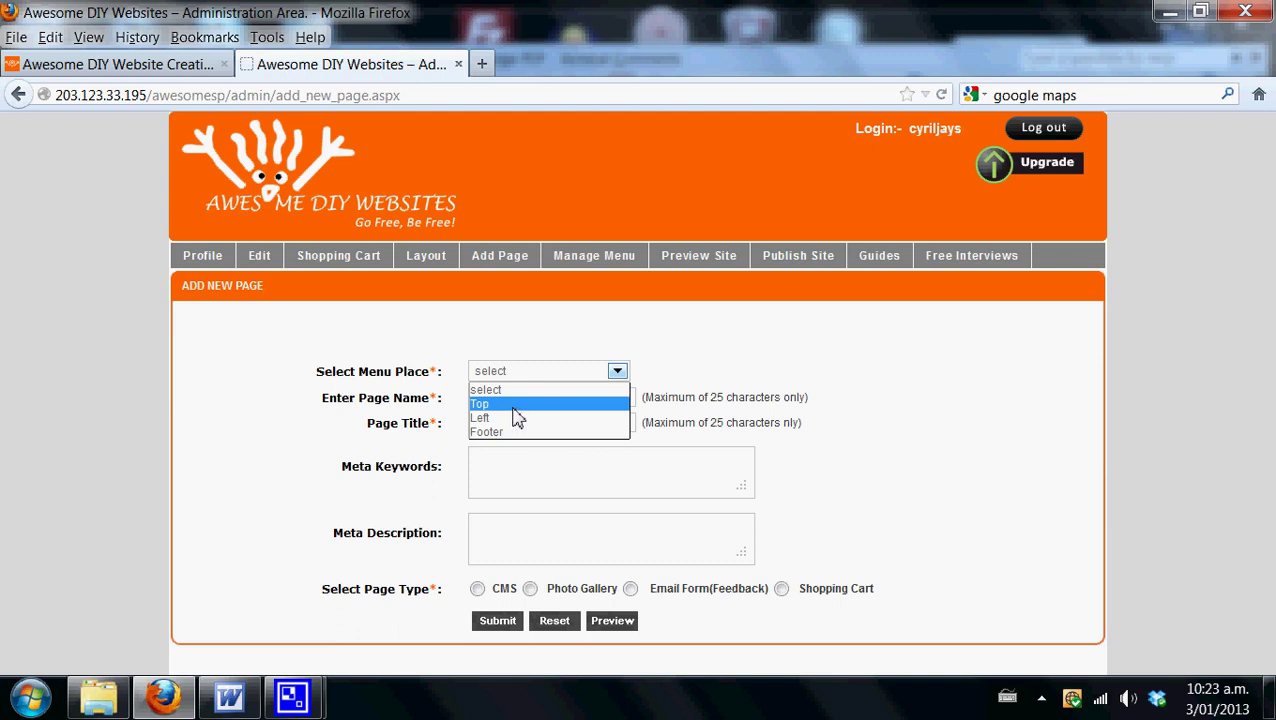
{"action": "left_click", "coordinate": [511, 418]}
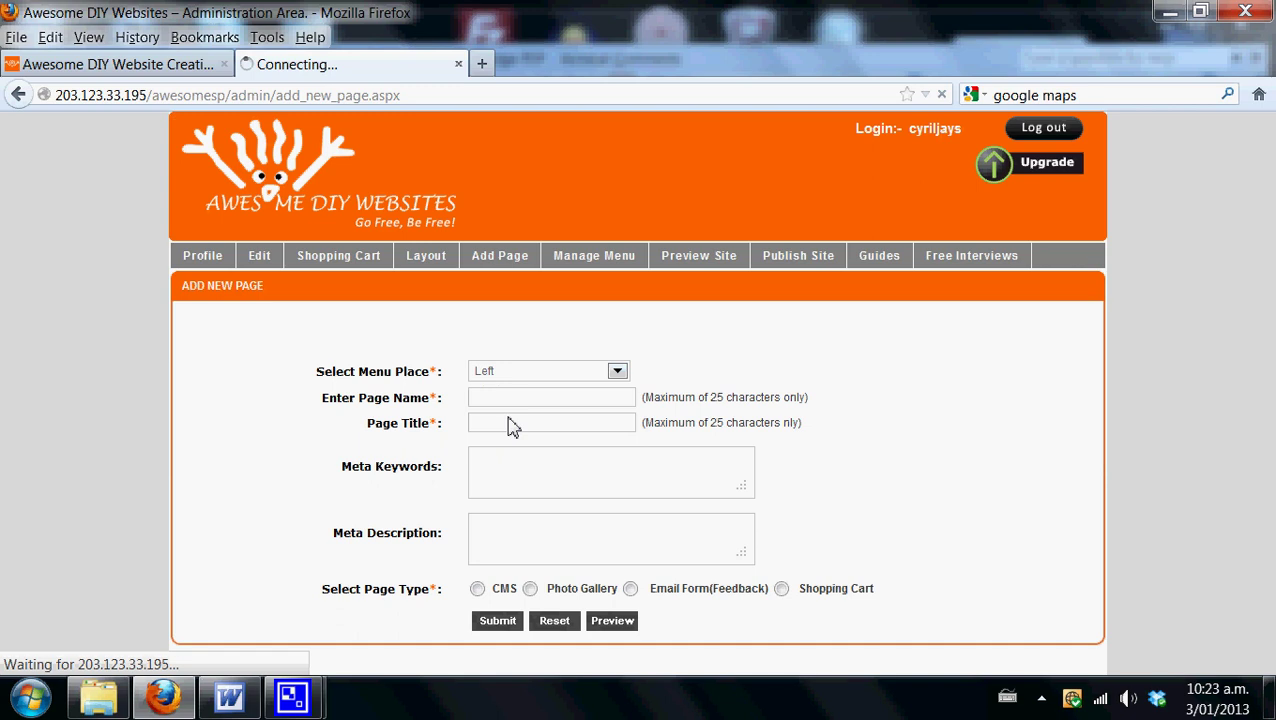
{"action": "left_click", "coordinate": [472, 409]}
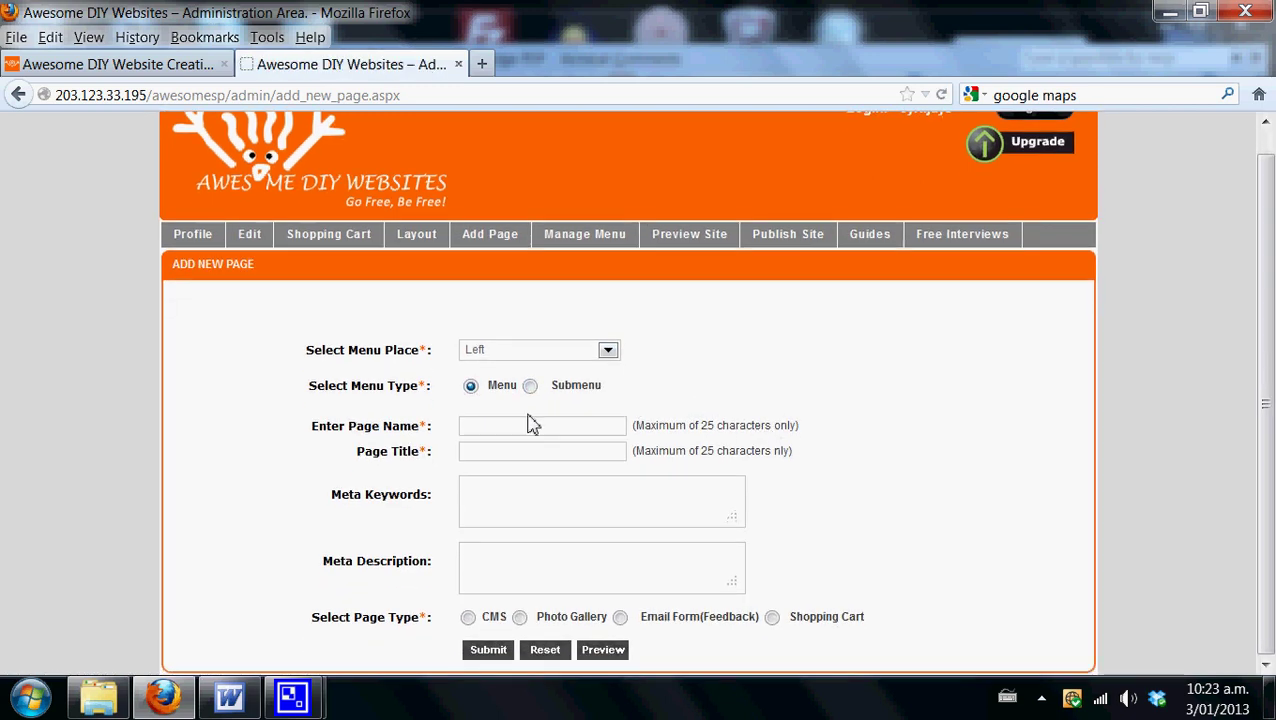
{"action": "left_click", "coordinate": [506, 426]}
{"action": "type", "text": "SHOP ONLINE"}
{"action": "left_click", "coordinate": [583, 452]}
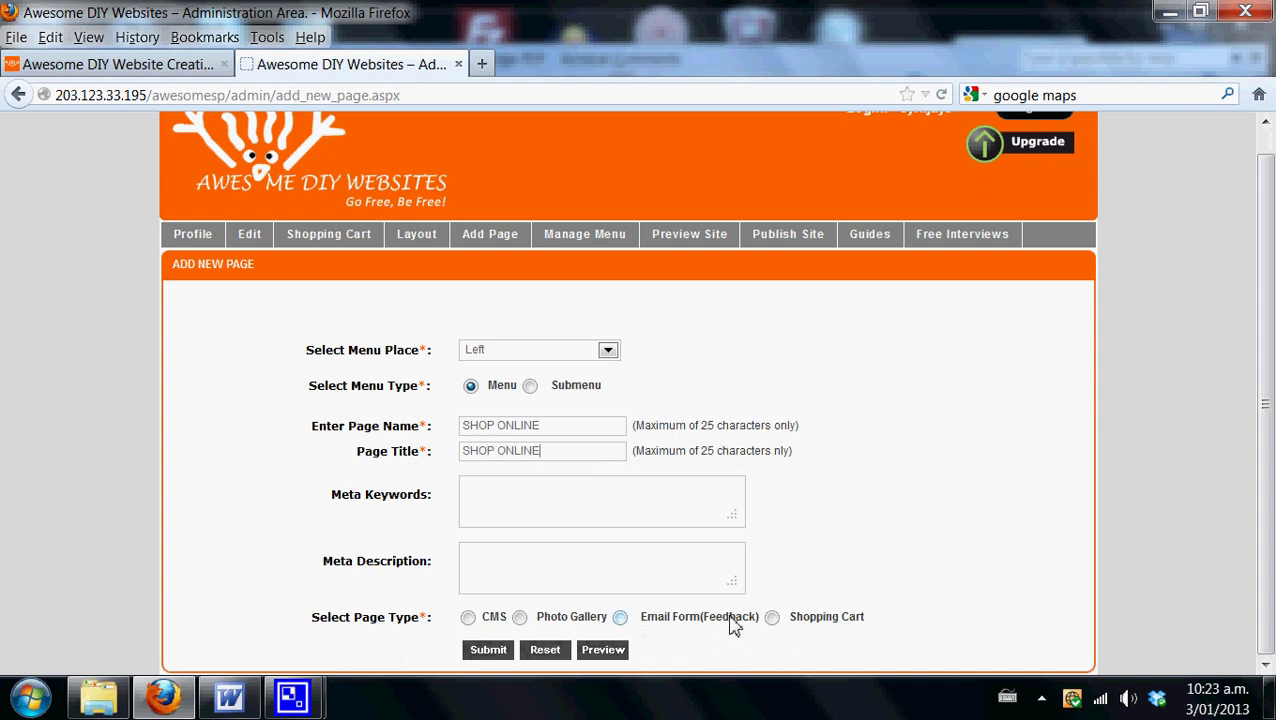
{"action": "left_click", "coordinate": [468, 618]}
{"action": "left_click", "coordinate": [490, 651]}
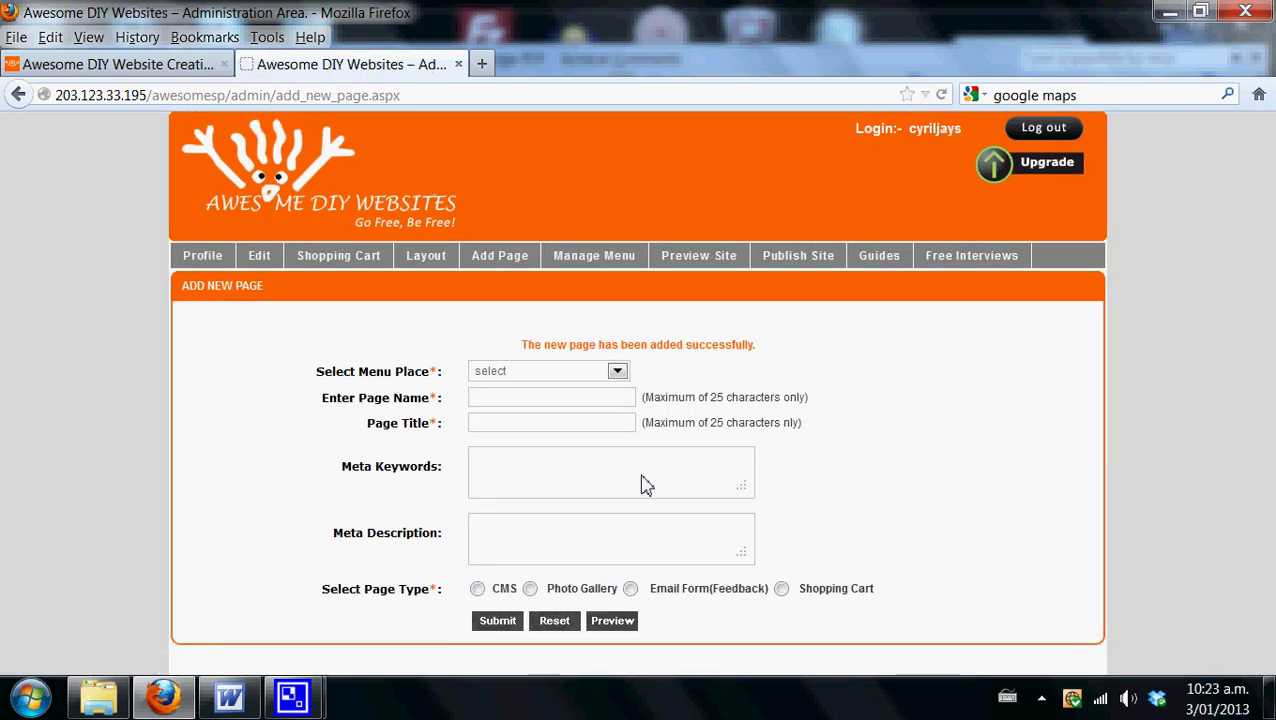
Create a Left-menu Shopping Cart submenu page 'Tops' with parent SHOP ONLINE
{"action": "left_click", "coordinate": [570, 373]}
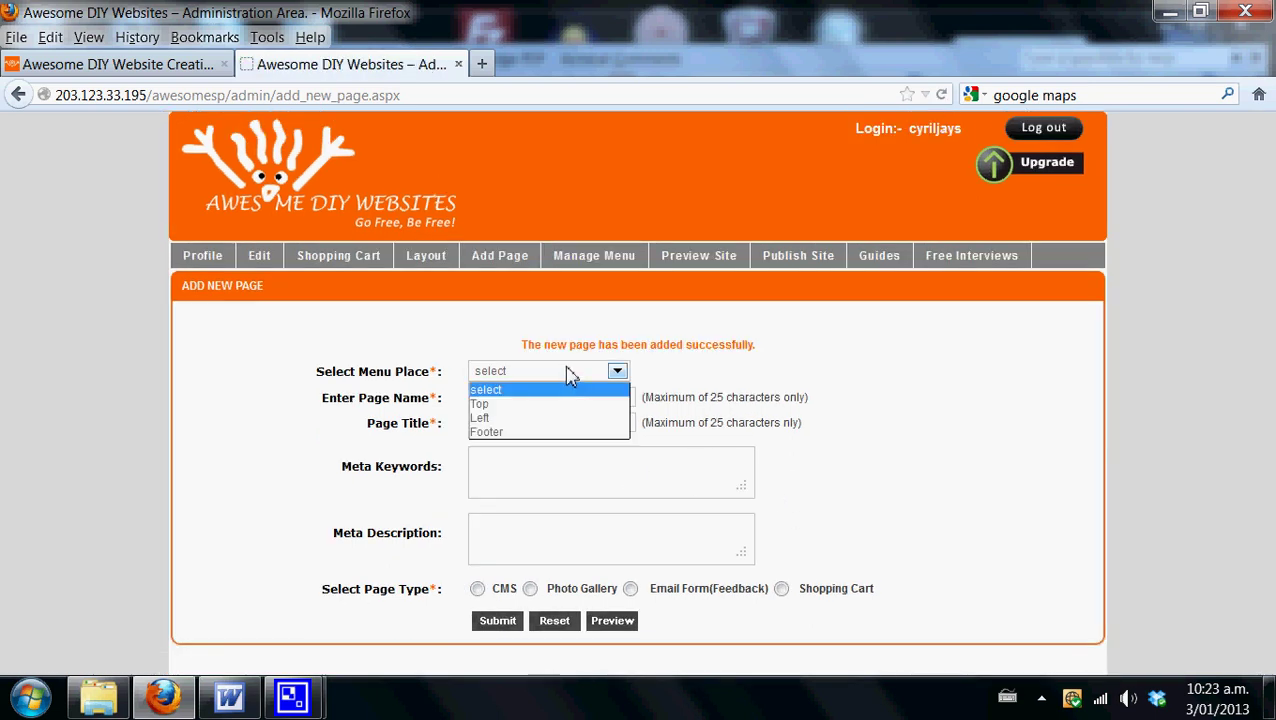
{"action": "left_click", "coordinate": [548, 418]}
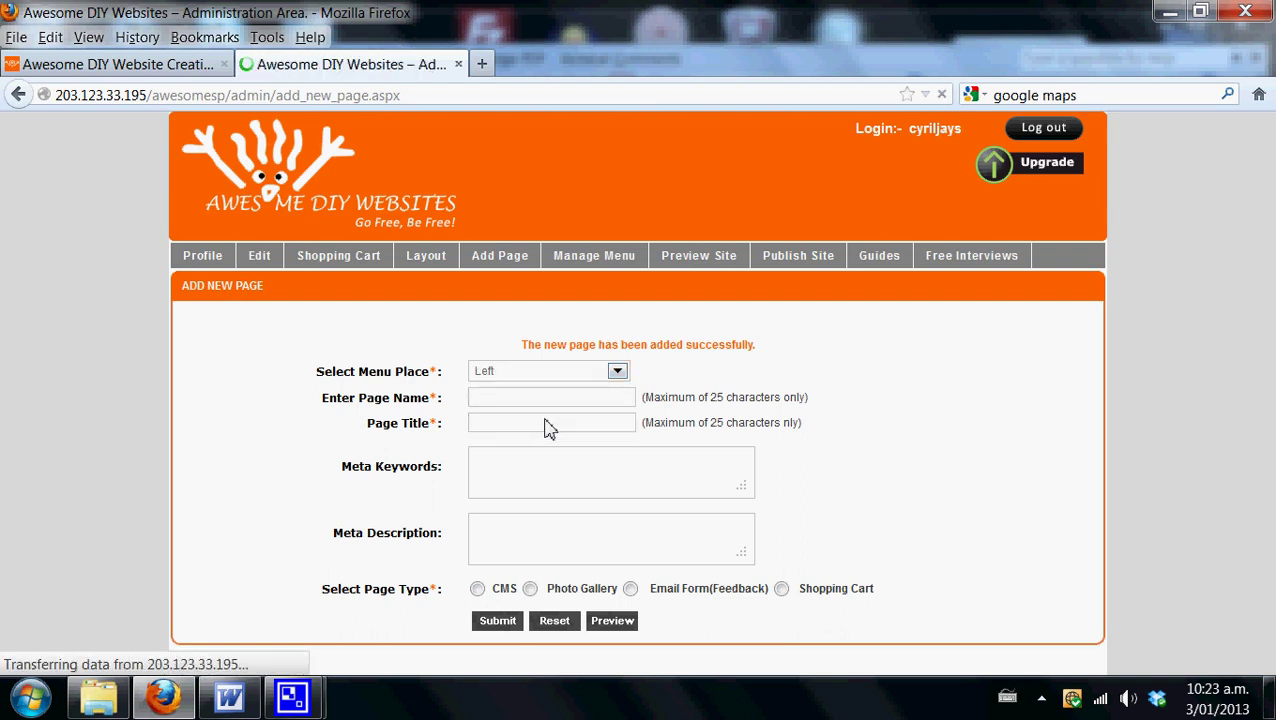
{"action": "left_click", "coordinate": [530, 407]}
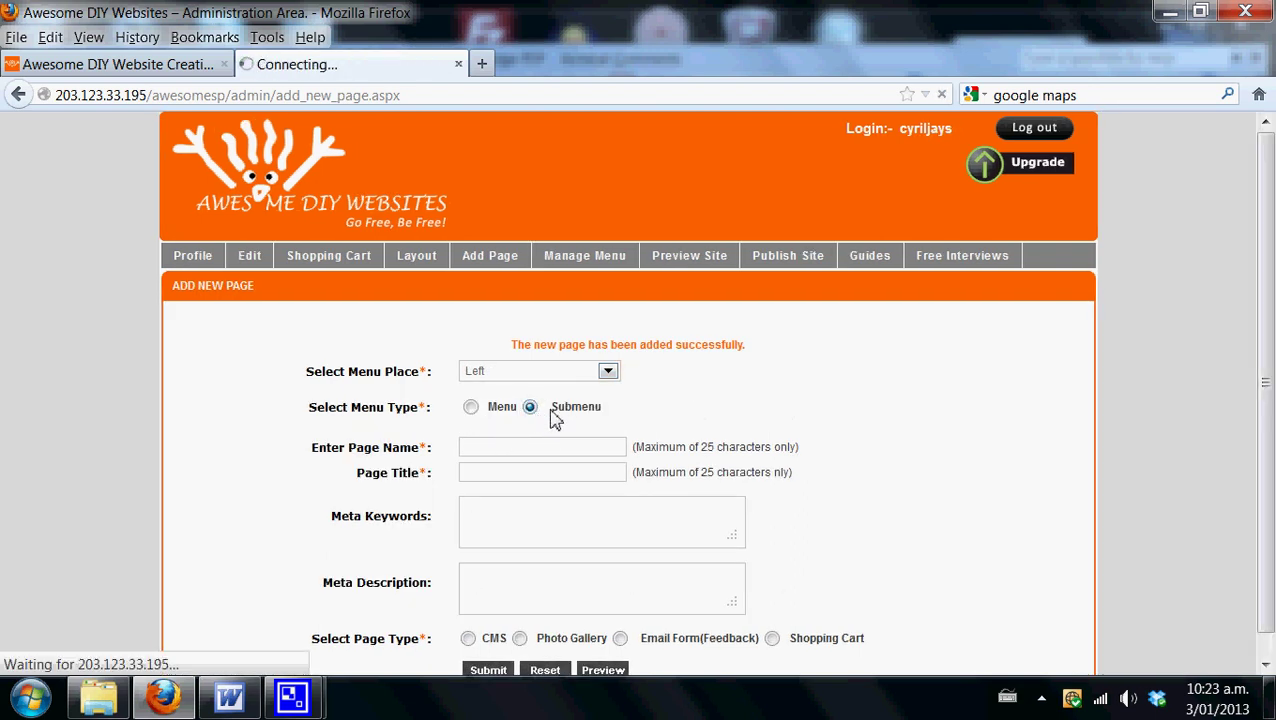
{"action": "left_click", "coordinate": [503, 447]}
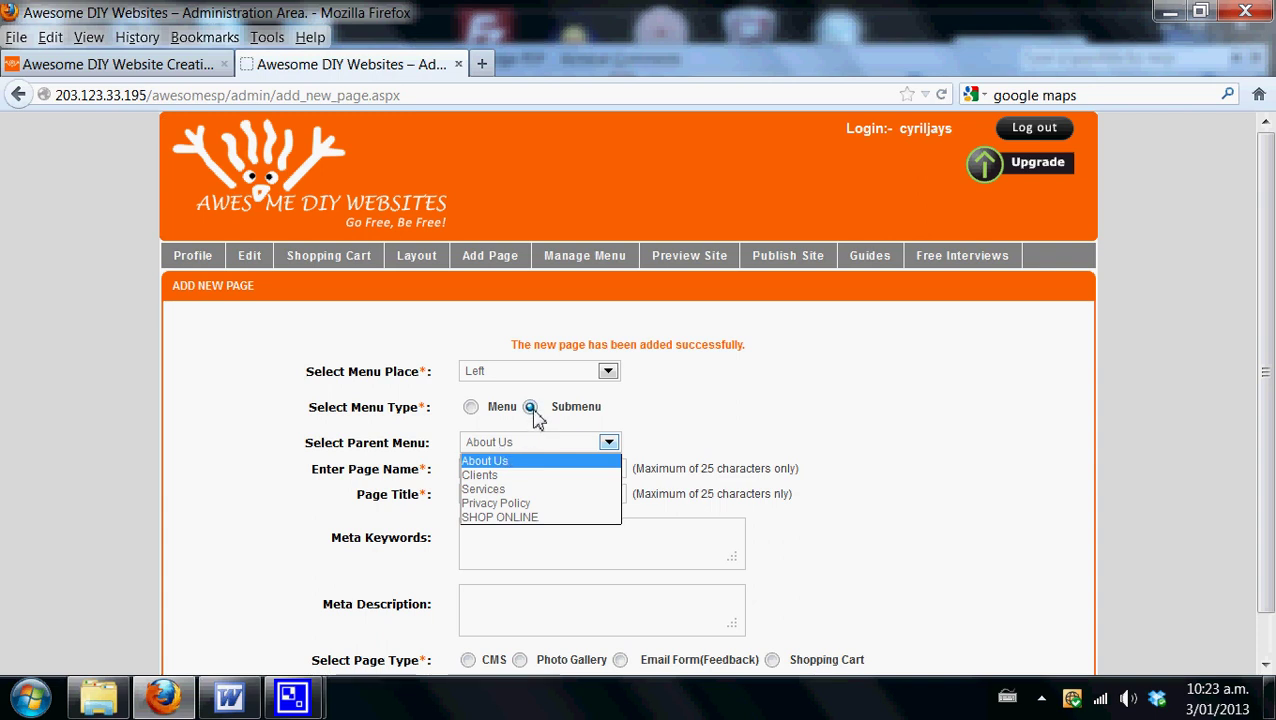
{"action": "left_click", "coordinate": [507, 518]}
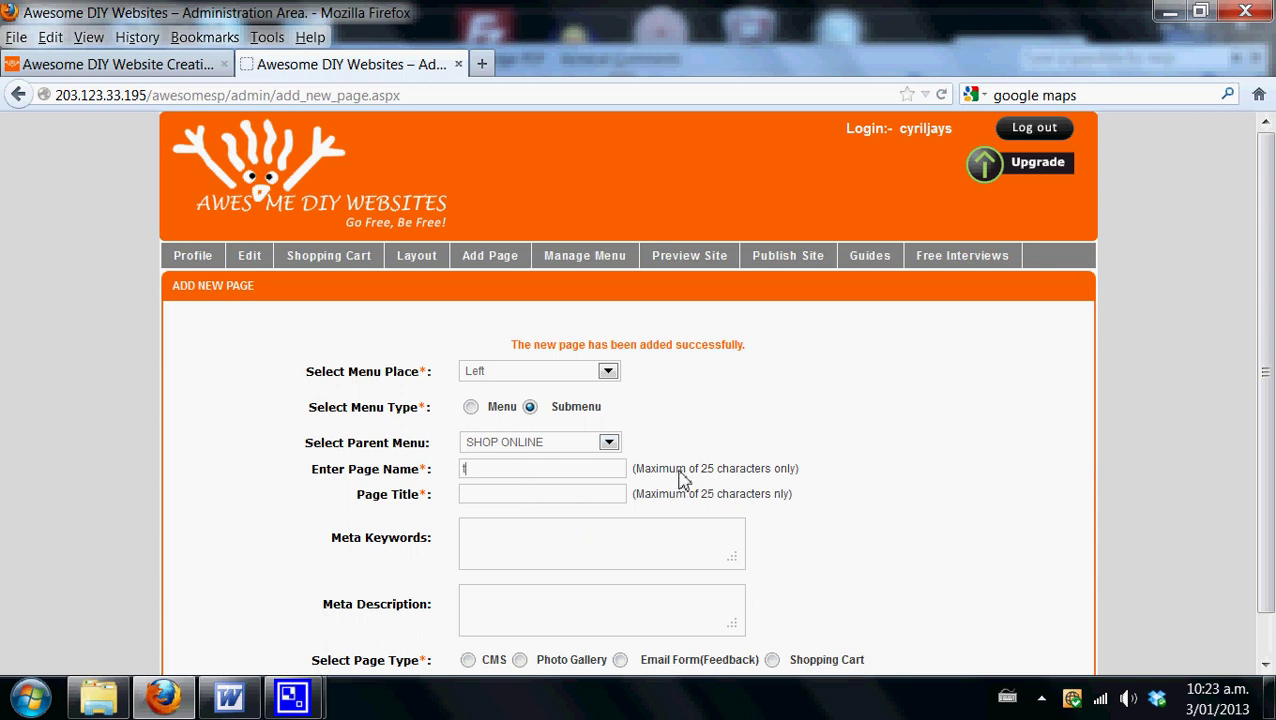
{"action": "type", "text": "Tops"}
{"action": "left_click", "coordinate": [540, 497]}
{"action": "left_click", "coordinate": [772, 664]}
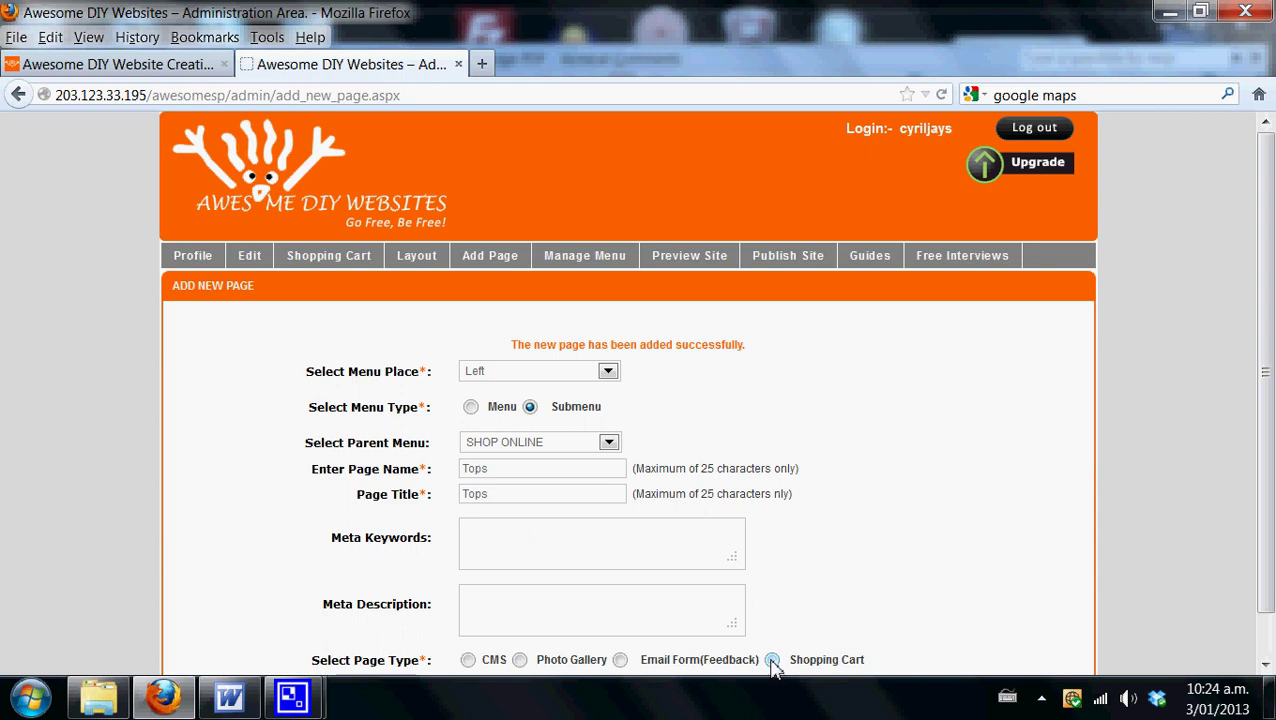
{"action": "left_click_drag", "start_coordinate": [1265, 488], "coordinate": [1264, 545]}
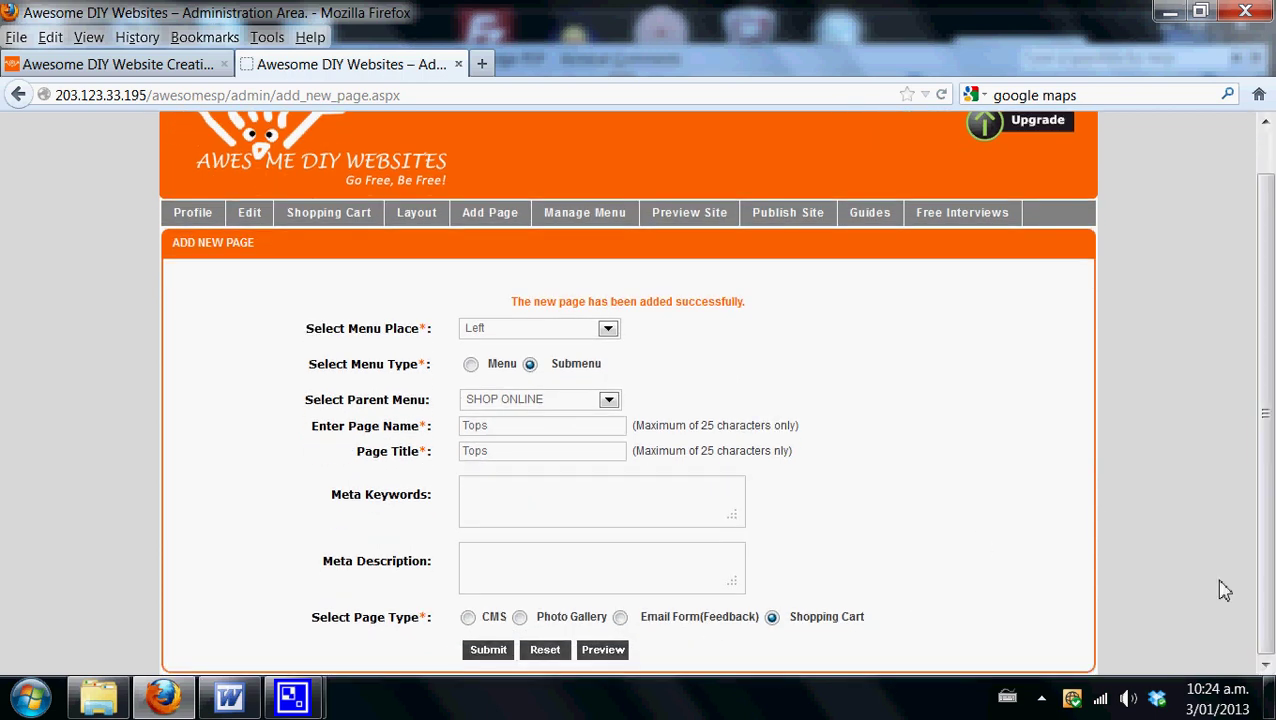
{"action": "left_click", "coordinate": [487, 652]}
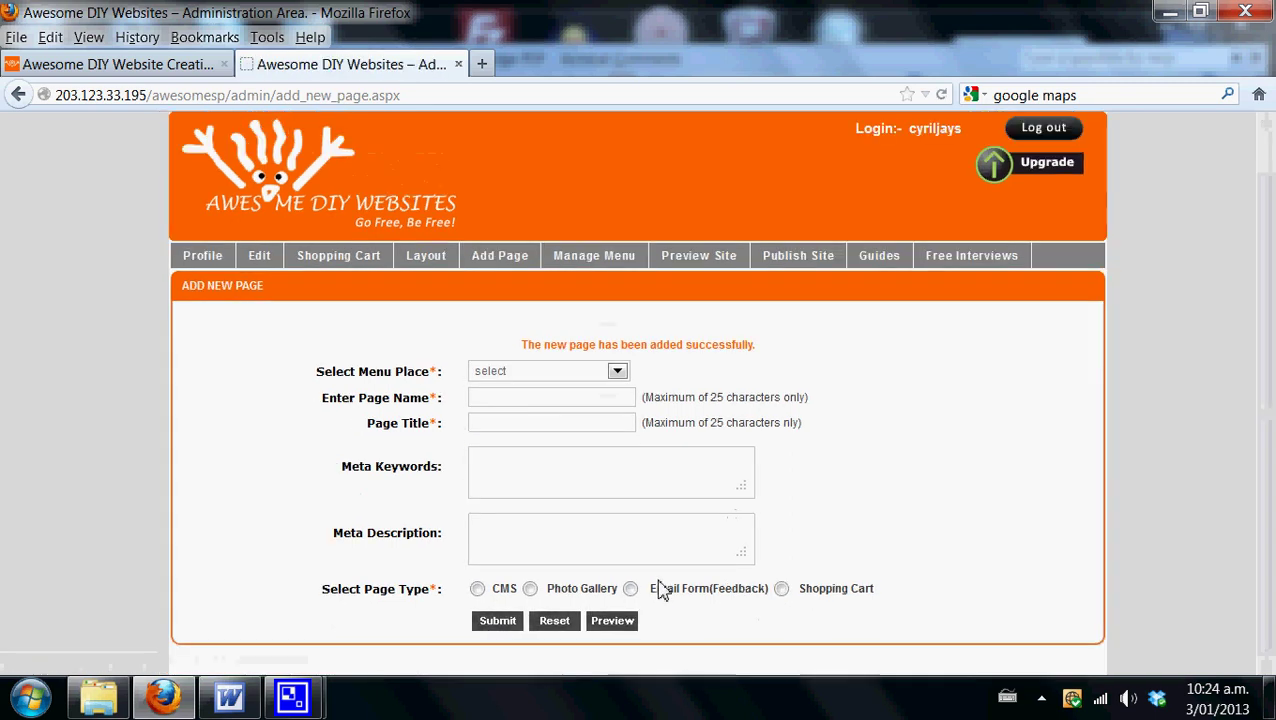
Create a Left-menu Shopping Cart submenu page 'Trousers' with parent SHOP ONLINE
{"action": "left_click", "coordinate": [556, 375]}
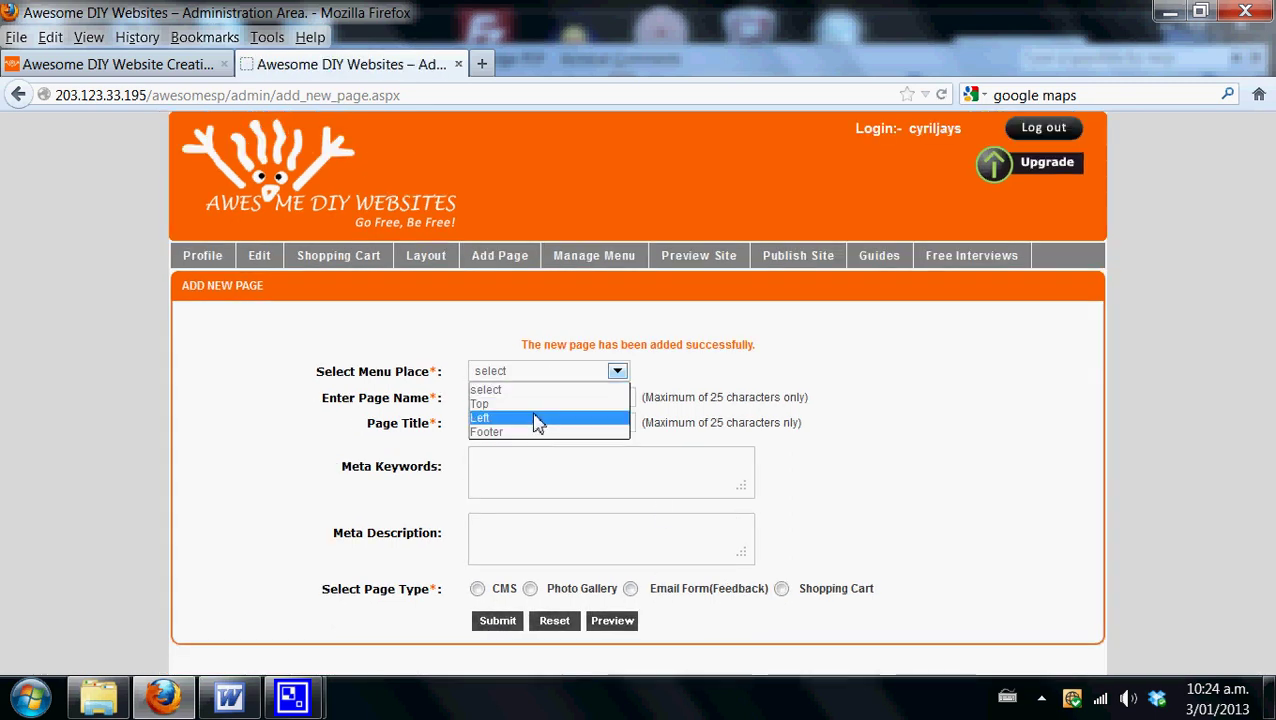
{"action": "left_click", "coordinate": [537, 417]}
{"action": "left_click", "coordinate": [530, 408]}
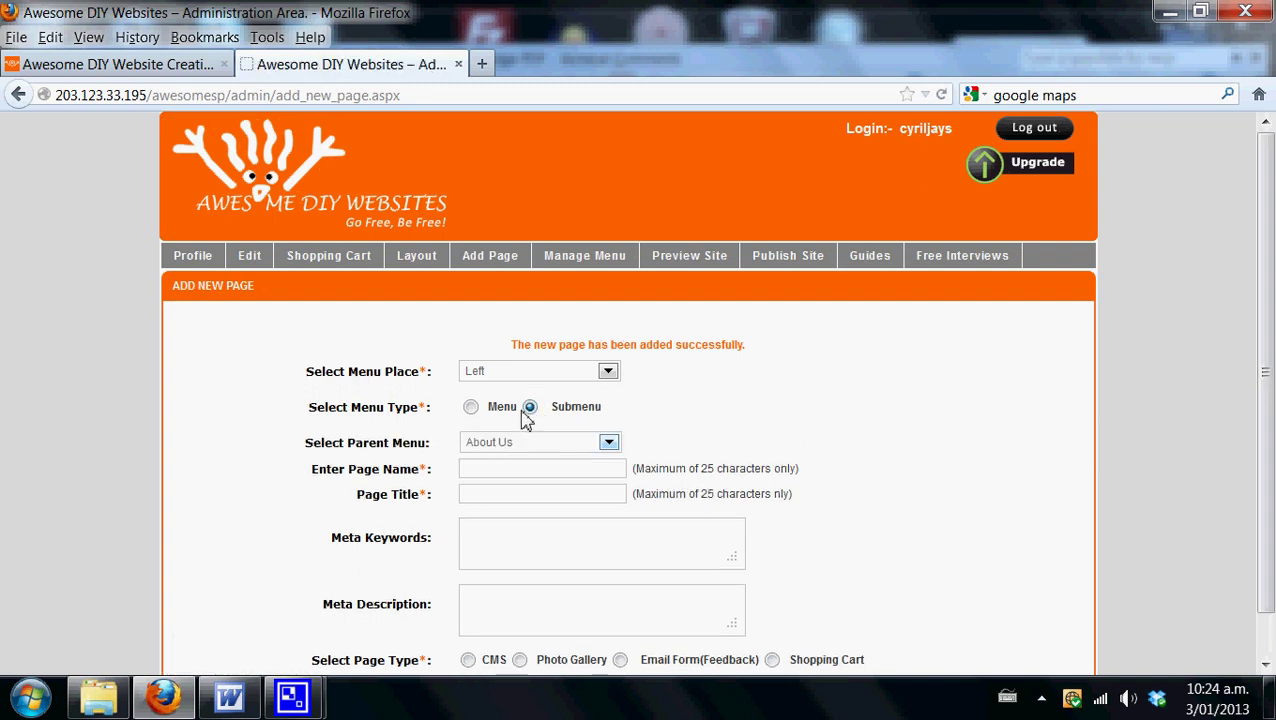
{"action": "left_click", "coordinate": [512, 449]}
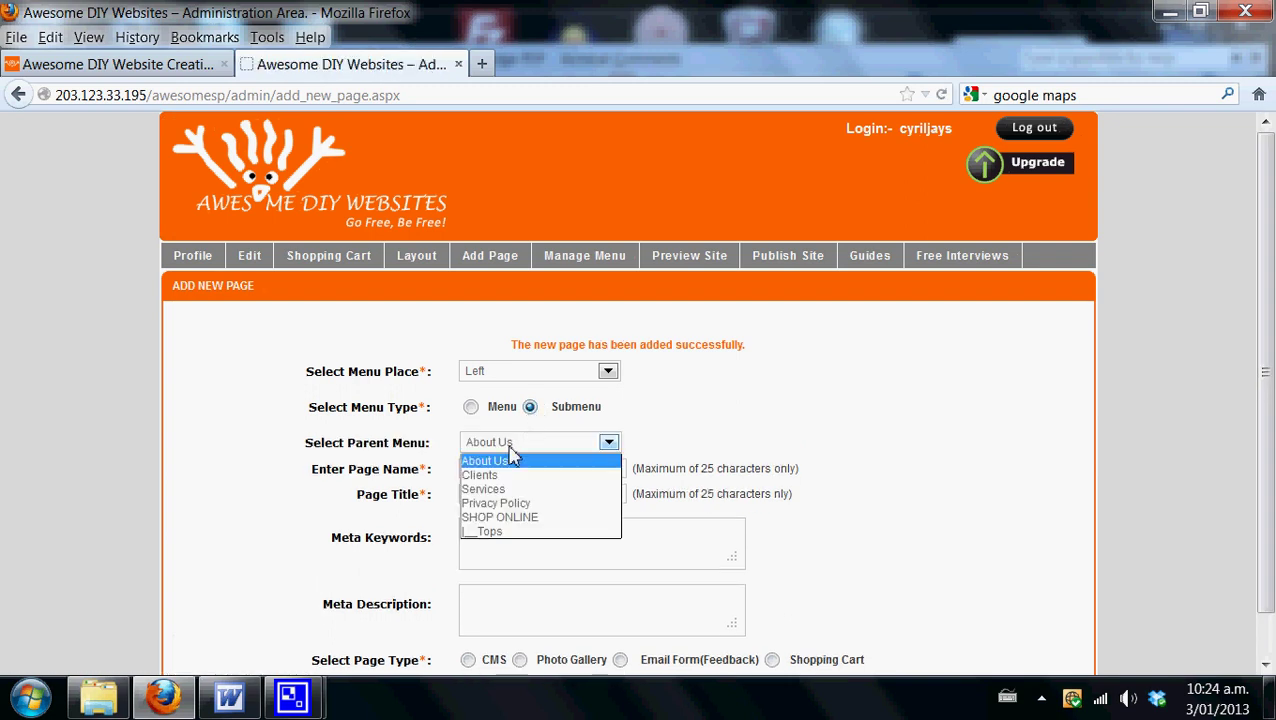
{"action": "left_click", "coordinate": [504, 518]}
{"action": "left_click", "coordinate": [489, 473]}
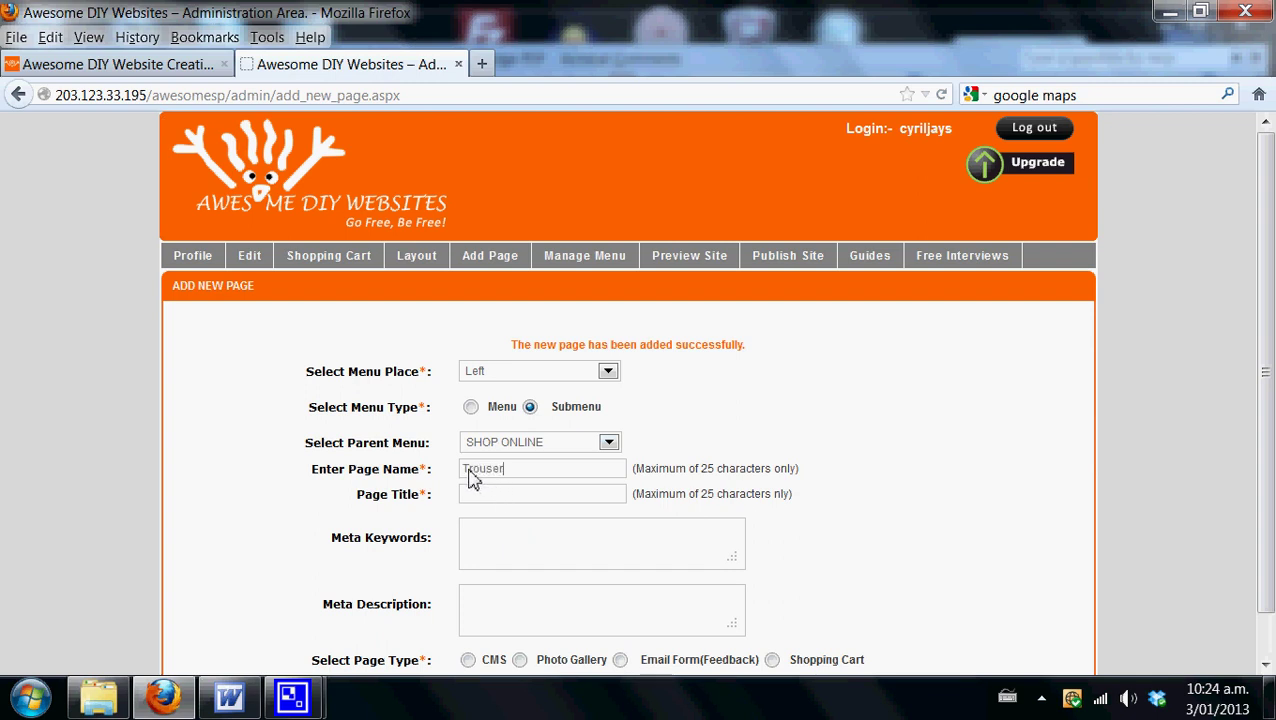
{"action": "type", "text": "Trousers"}
{"action": "left_click", "coordinate": [505, 492]}
{"action": "left_click", "coordinate": [772, 660]}
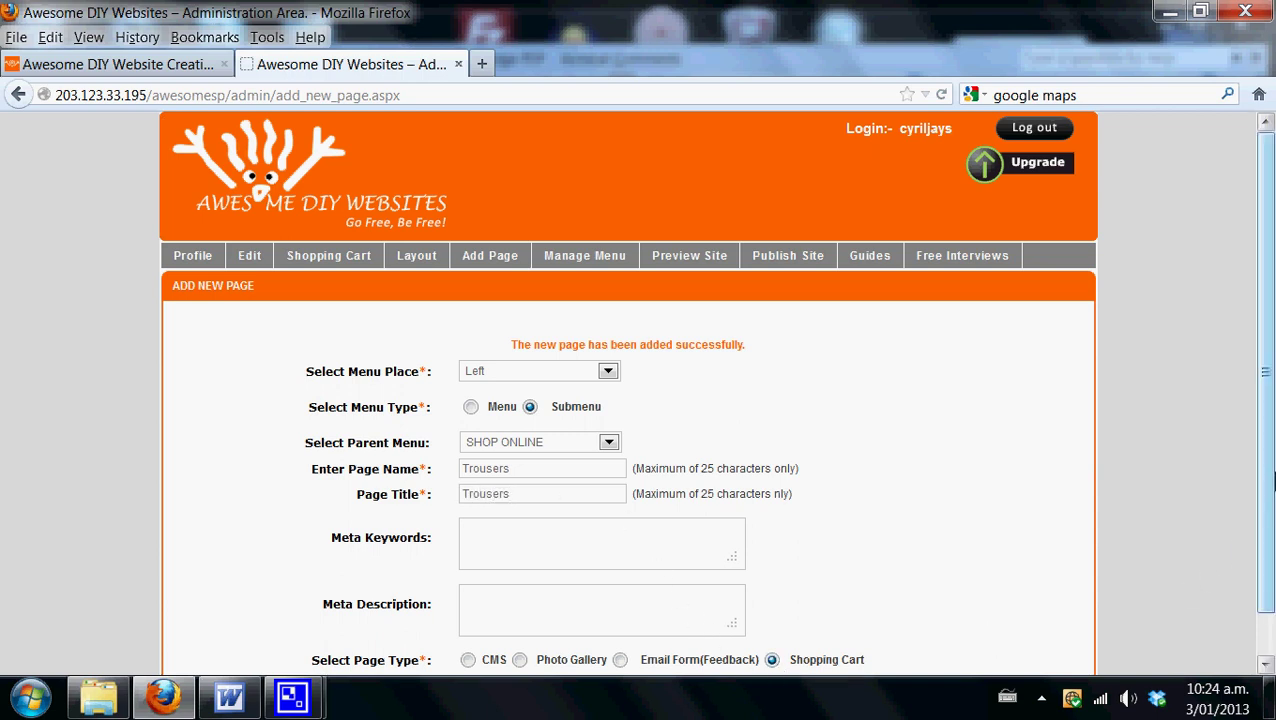
{"action": "scroll", "coordinate": [1260, 500], "scroll_direction": "down", "scroll_amount": 2}
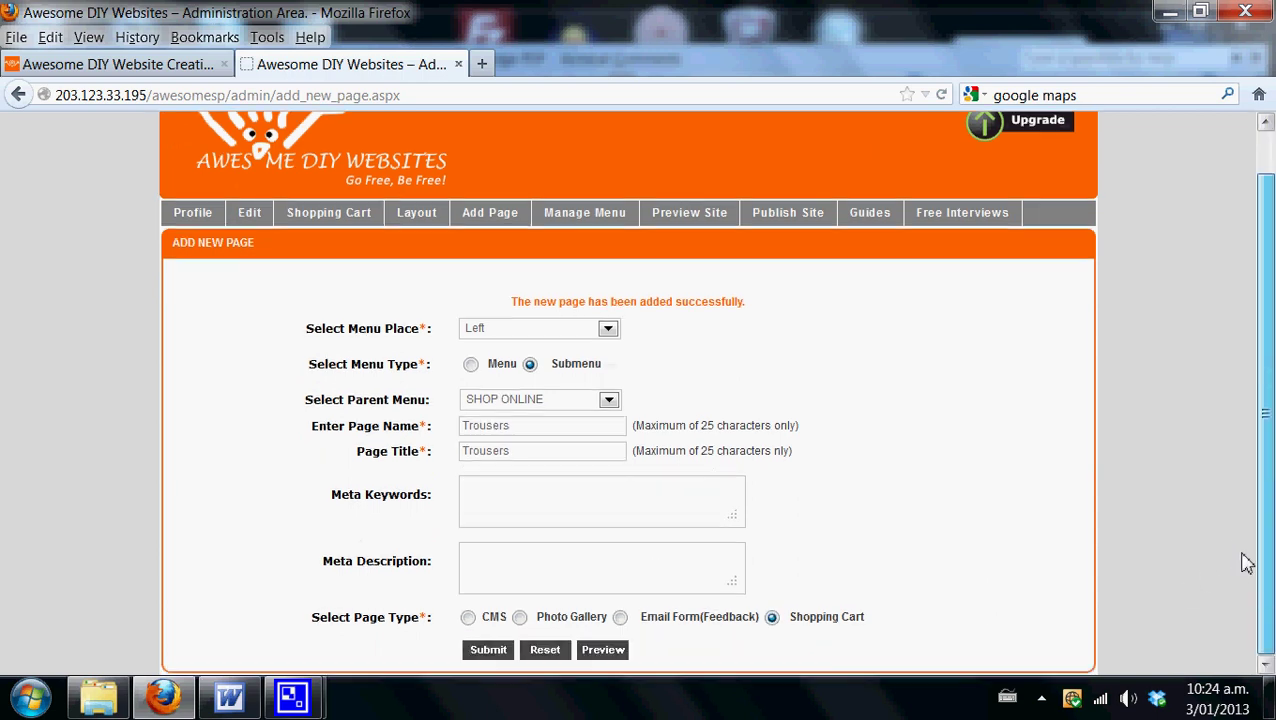
{"action": "left_click", "coordinate": [486, 652]}
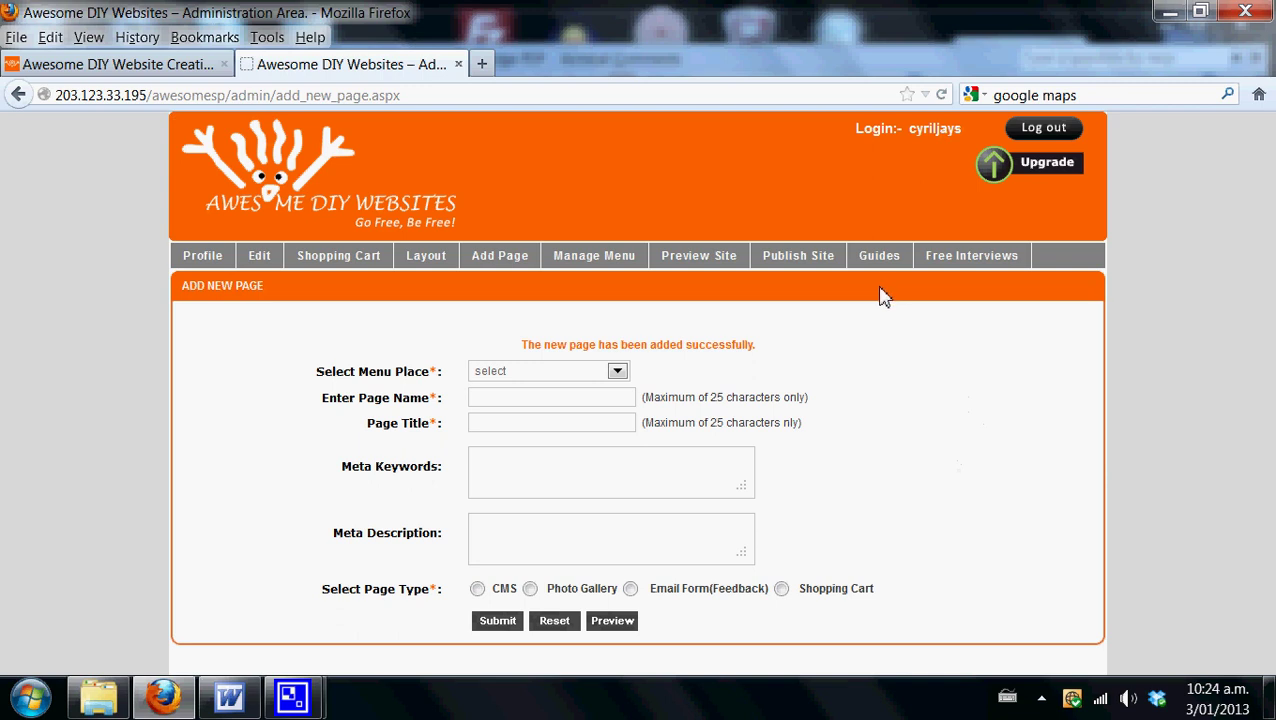
Preview the site and reveal Tops and Trousers under SHOP ONLINE in the side menu
{"action": "left_click", "coordinate": [697, 260]}
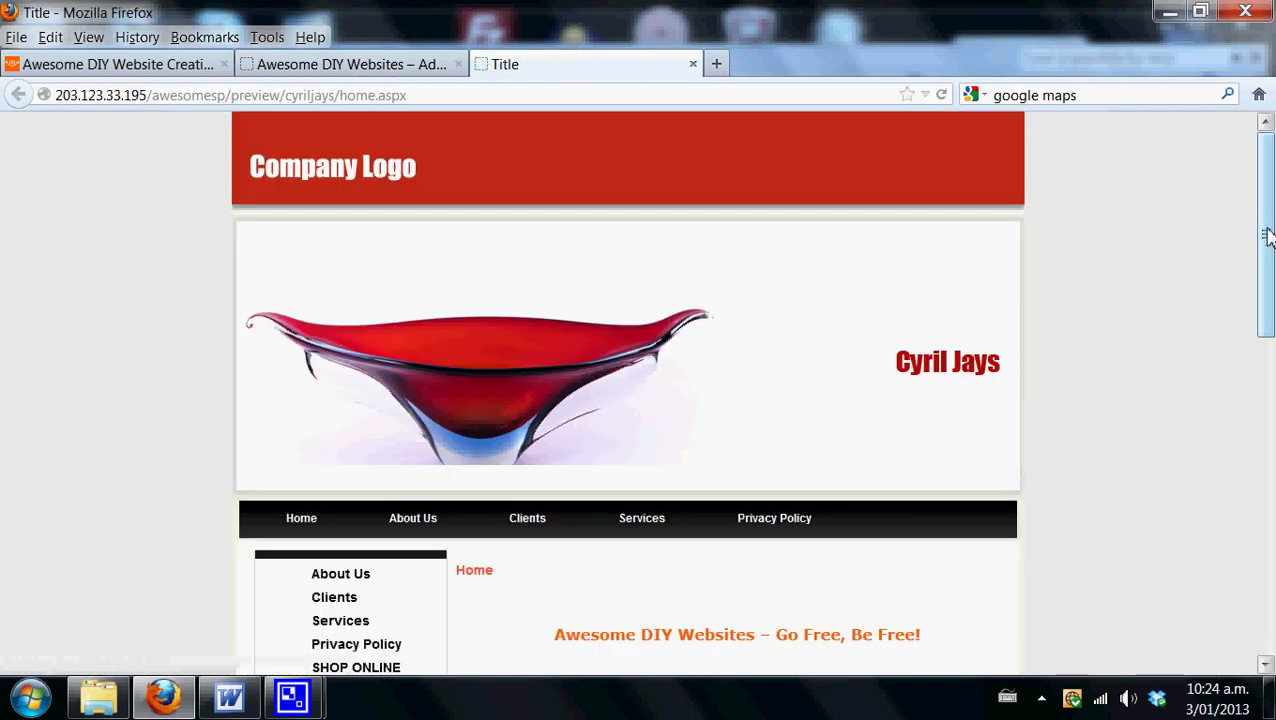
{"action": "scroll", "coordinate": [437, 340], "scroll_direction": "down", "scroll_amount": 5}
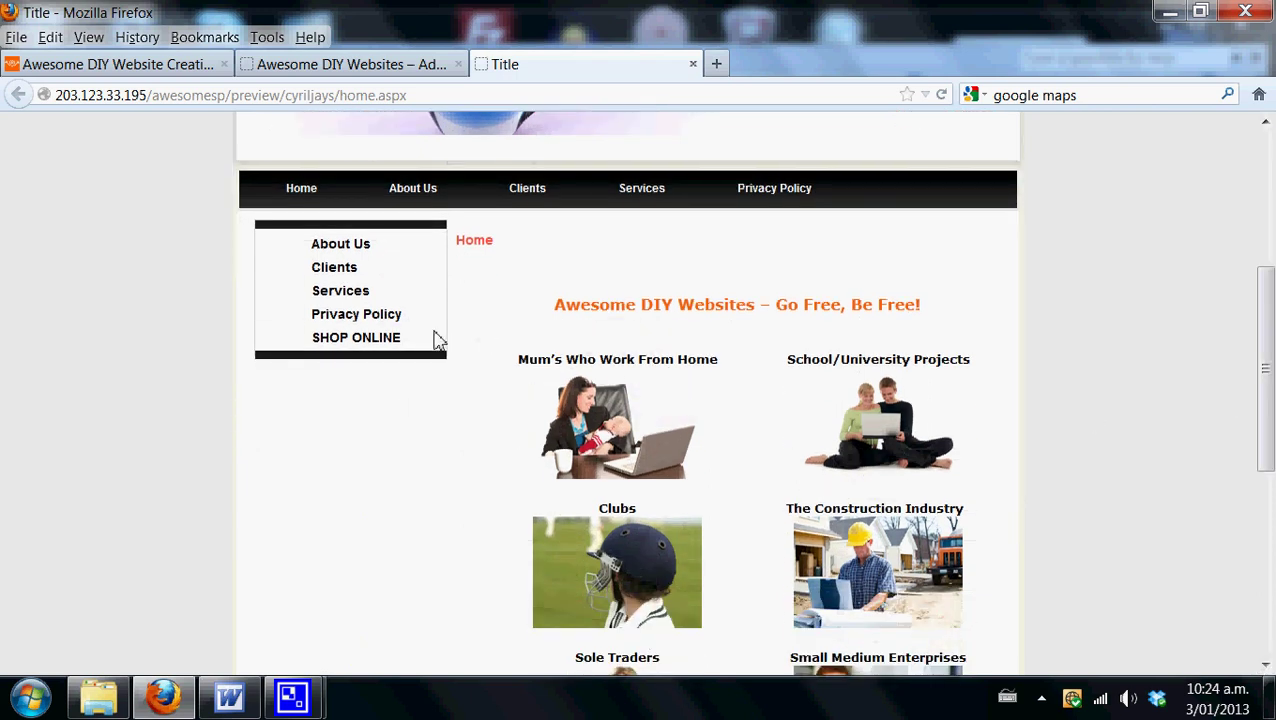
{"action": "mouse_move", "coordinate": [352, 342]}
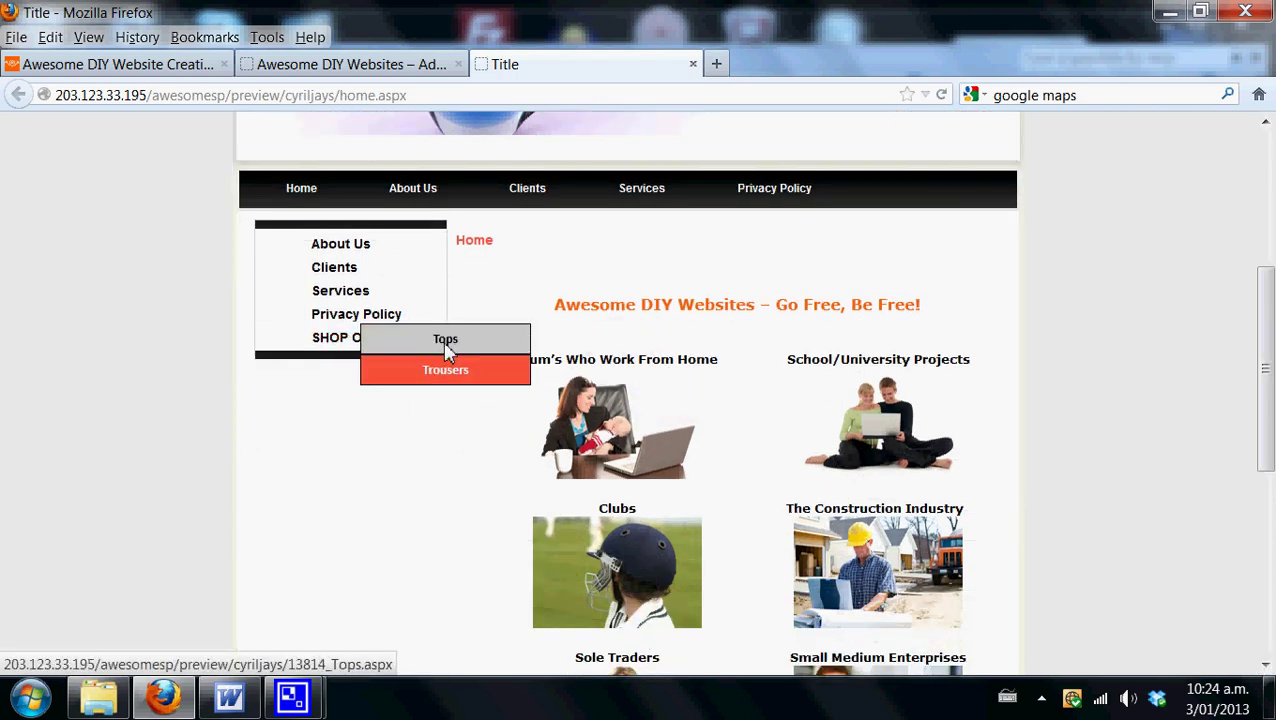
Start a new product on the Tops shopping cart page with Tops as its category
{"action": "left_click", "coordinate": [338, 70]}
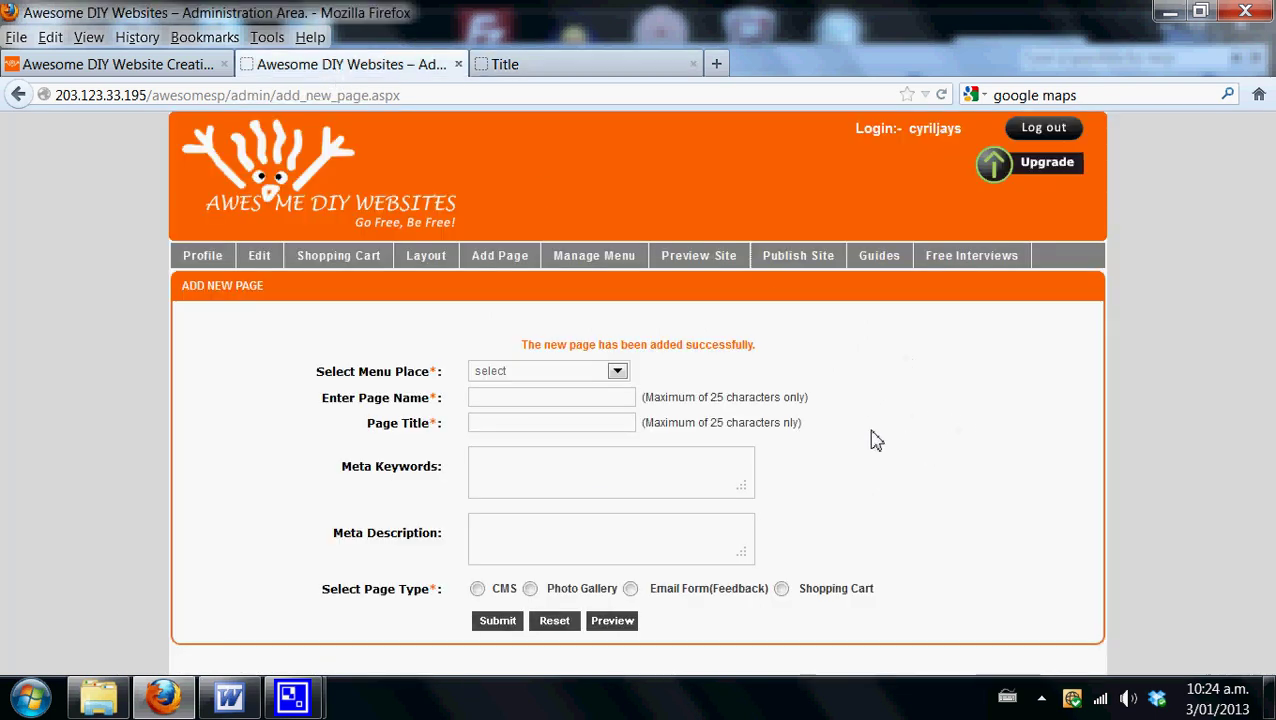
{"action": "mouse_move", "coordinate": [347, 252]}
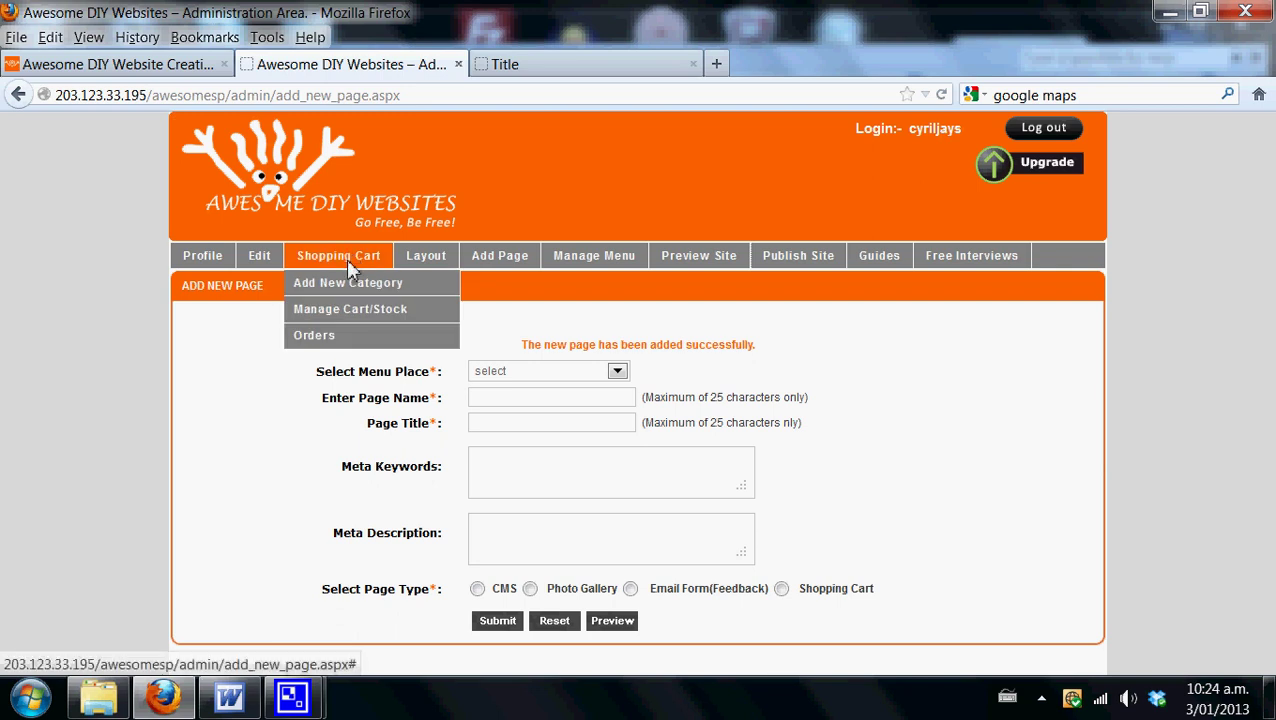
{"action": "left_click", "coordinate": [391, 311]}
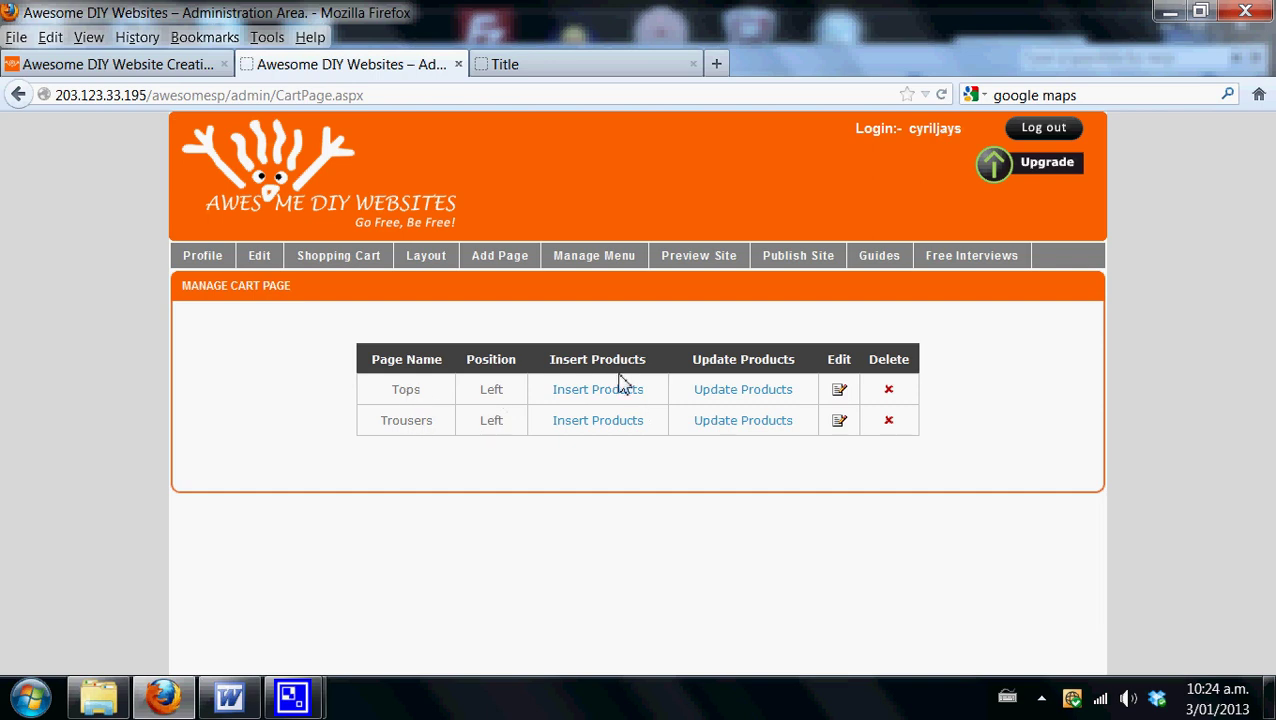
{"action": "left_click", "coordinate": [619, 395]}
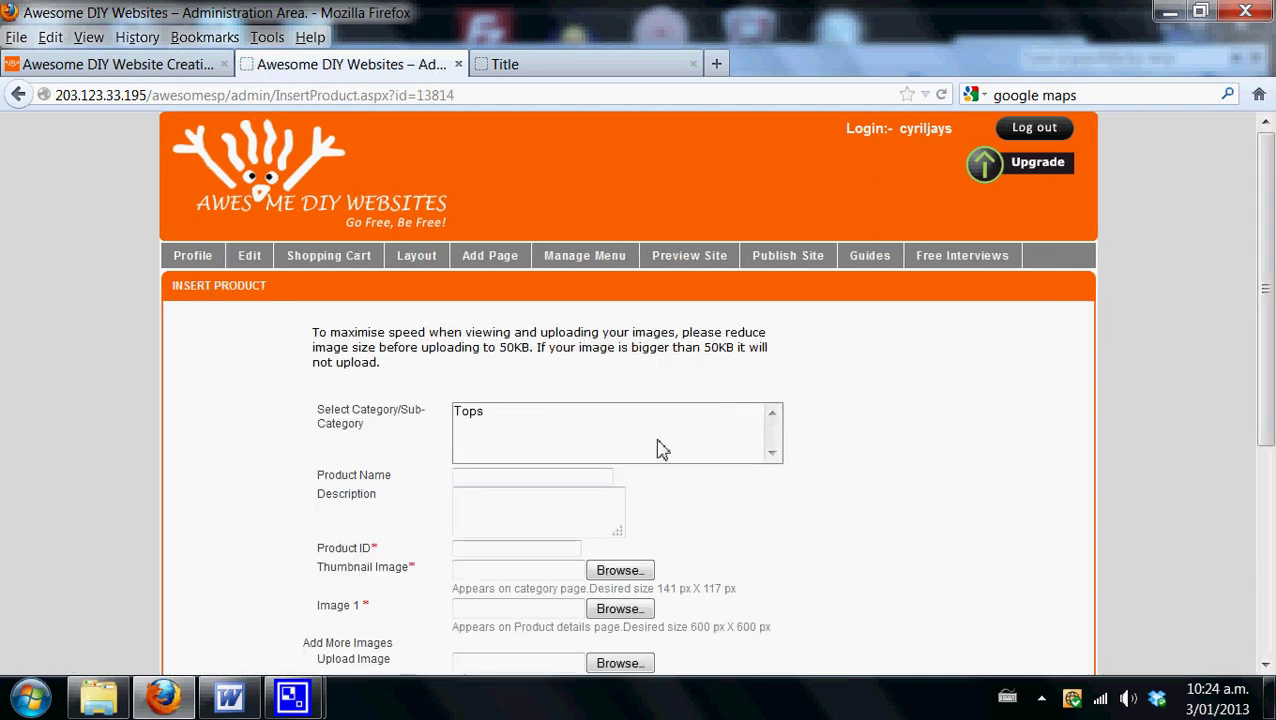
{"action": "left_click", "coordinate": [464, 418]}
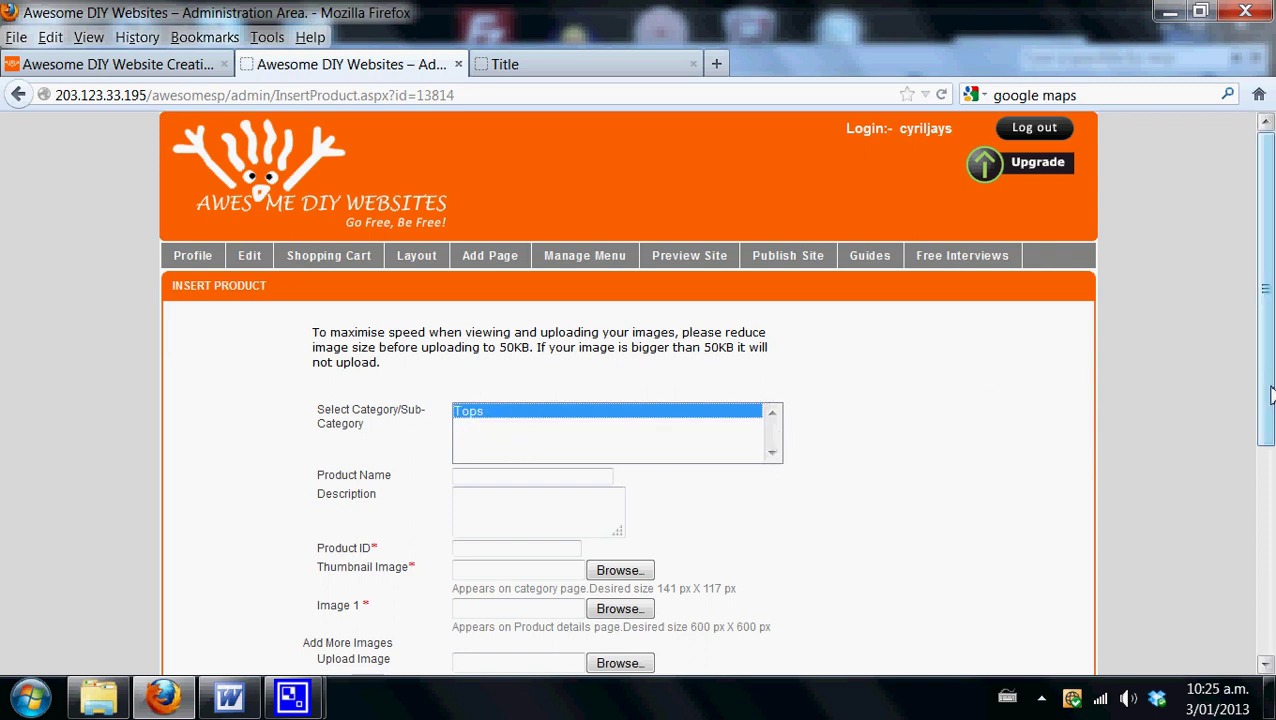
{"action": "left_click_drag", "start_coordinate": [1262, 377], "coordinate": [1262, 527]}
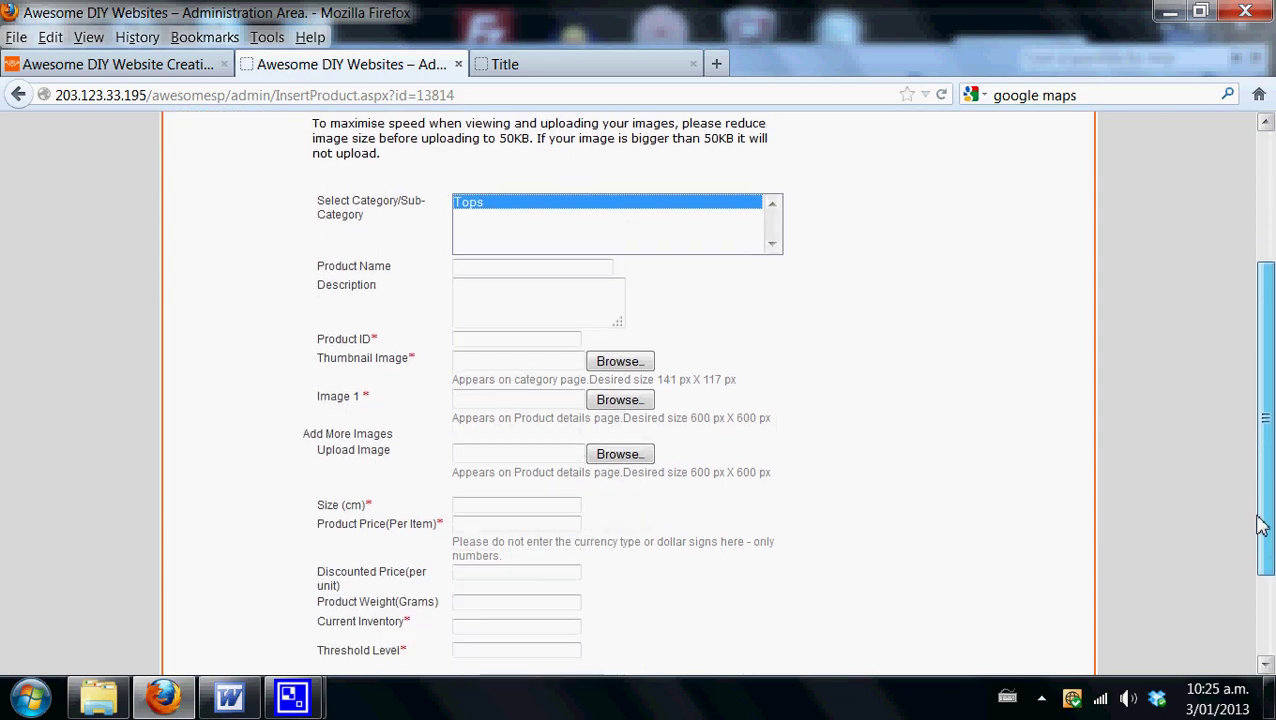
Enter name Ladies Top, description 'Lovely Evening Top for ladies' and product ID 123456
{"action": "left_click", "coordinate": [525, 268]}
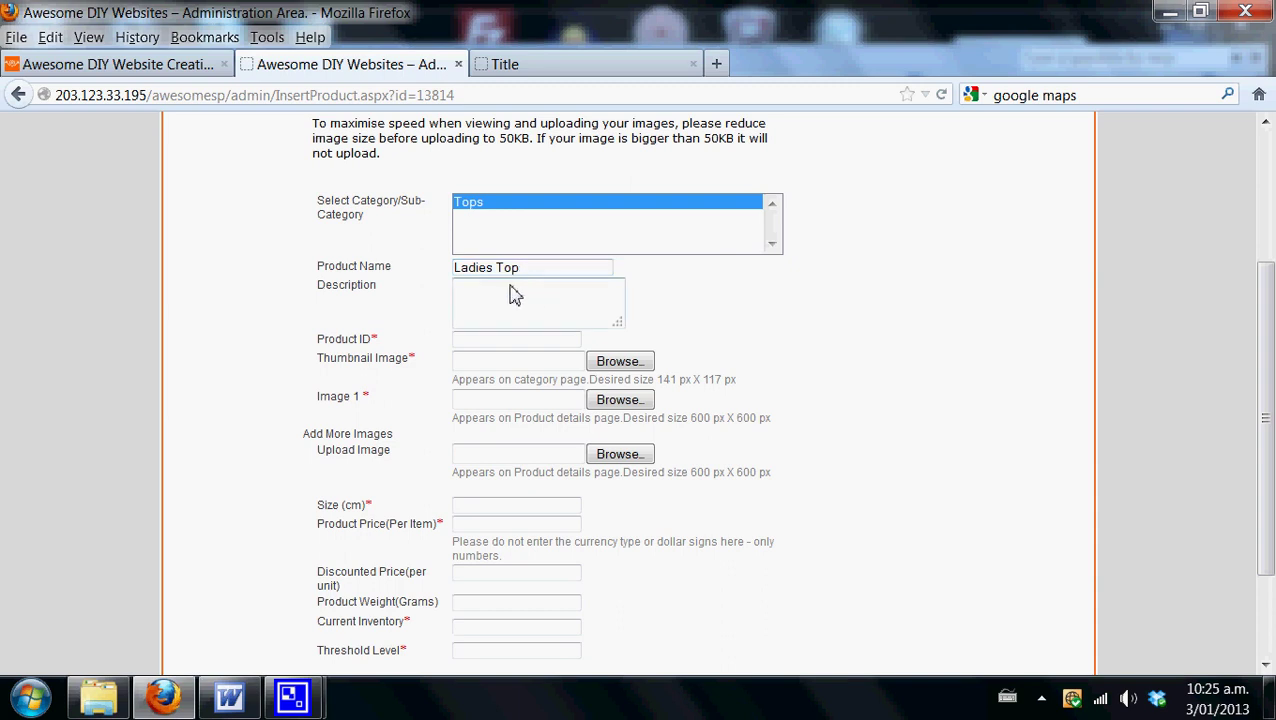
{"action": "left_click", "coordinate": [473, 296]}
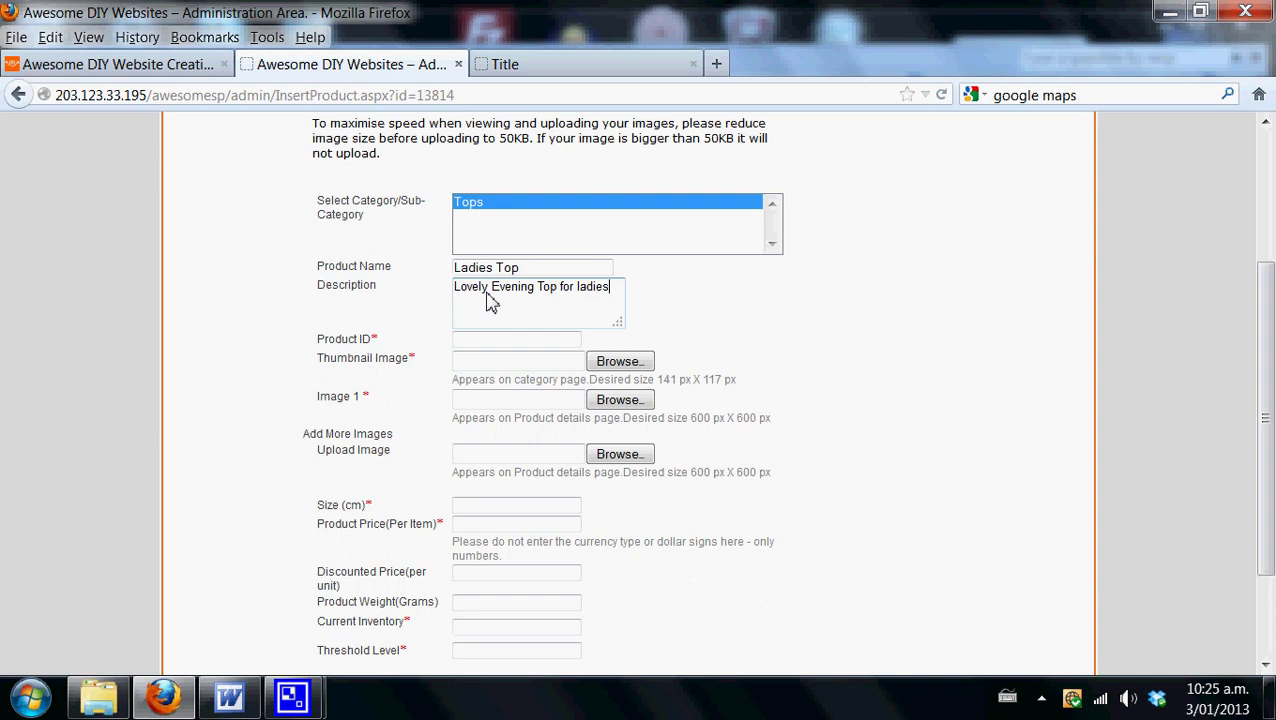
{"action": "left_click", "coordinate": [473, 341]}
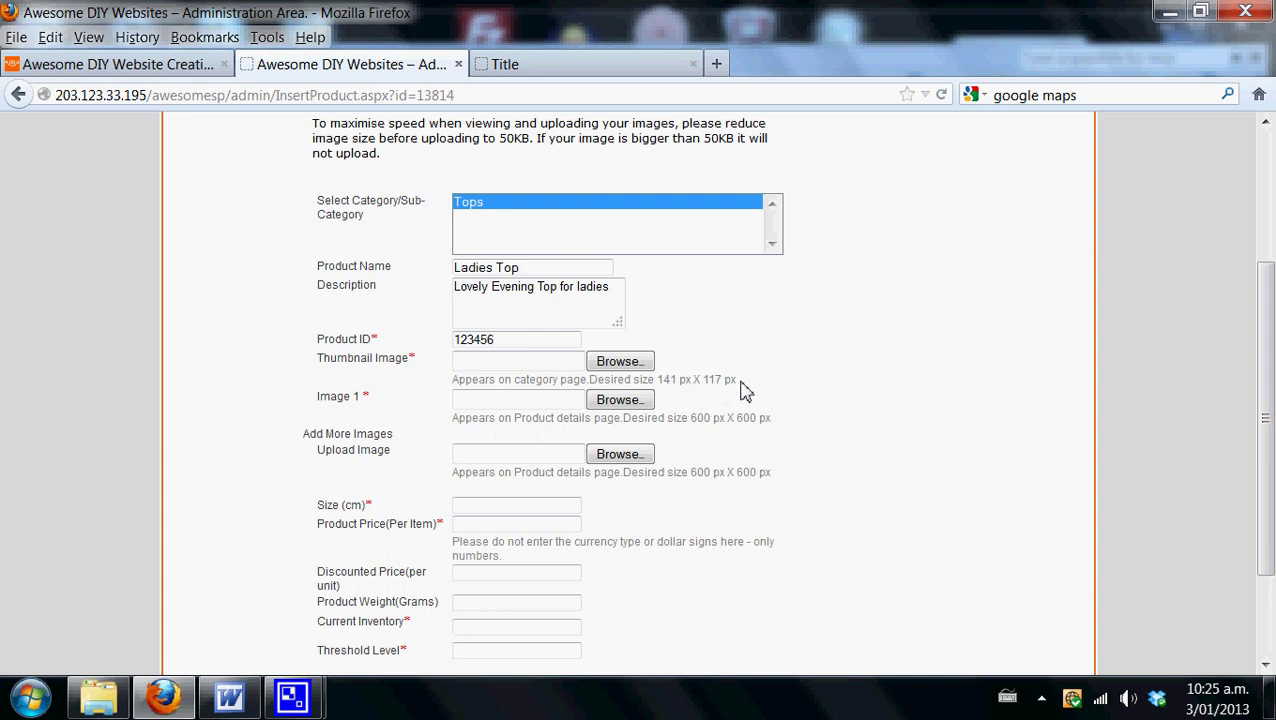
{"action": "left_click_drag", "start_coordinate": [741, 388], "coordinate": [645, 385]}
Set the 141 x 117 image as thumbnail and the 600 x 600 image as Image 1
{"action": "left_click", "coordinate": [630, 366]}
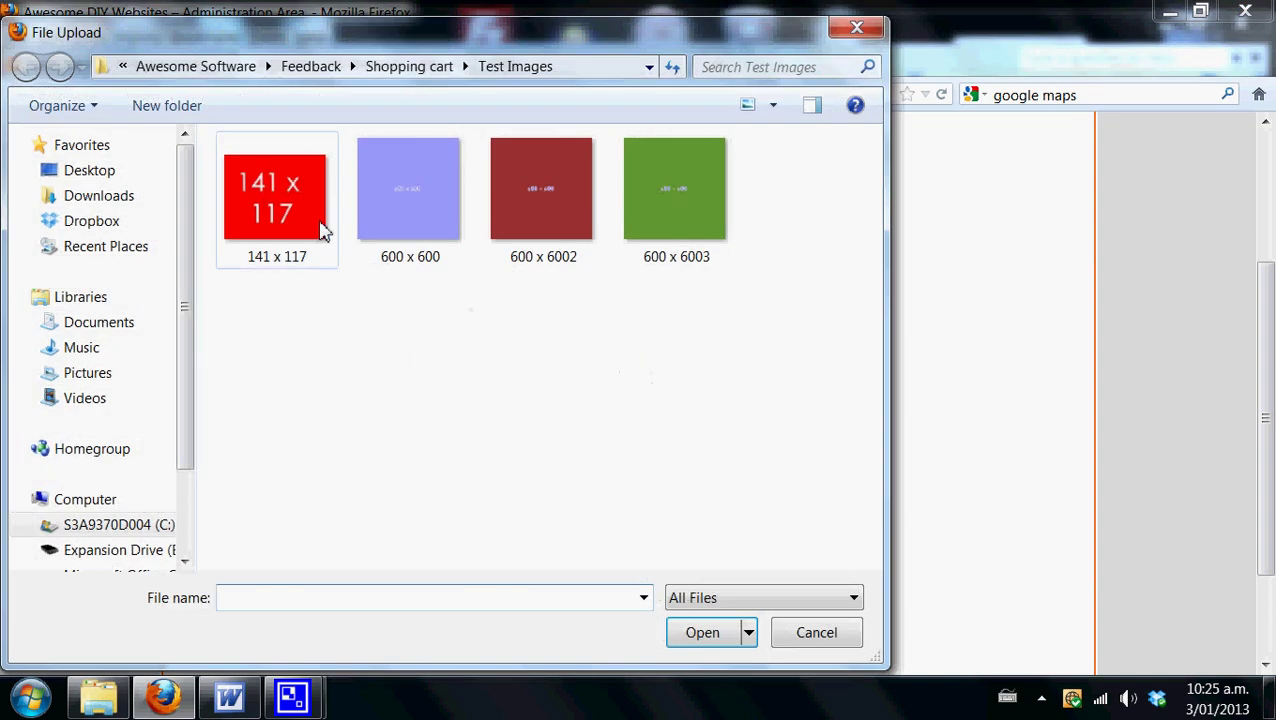
{"action": "left_click", "coordinate": [258, 230]}
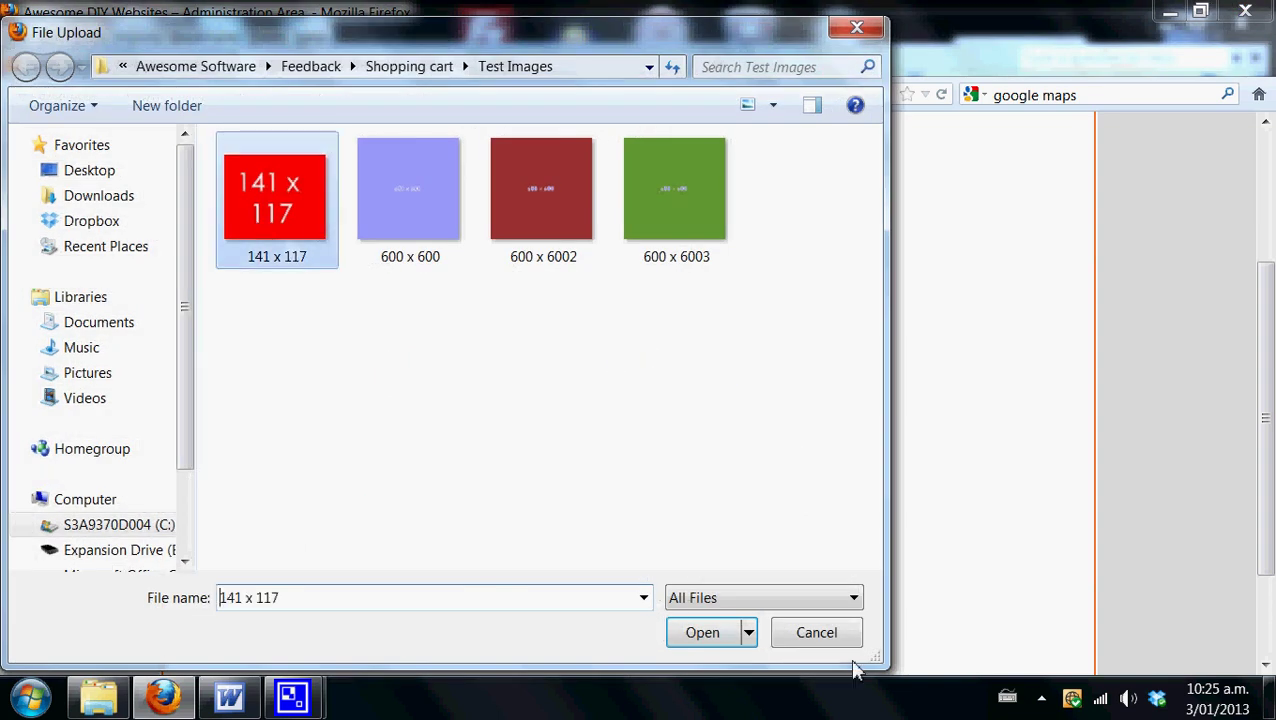
{"action": "left_click", "coordinate": [700, 634]}
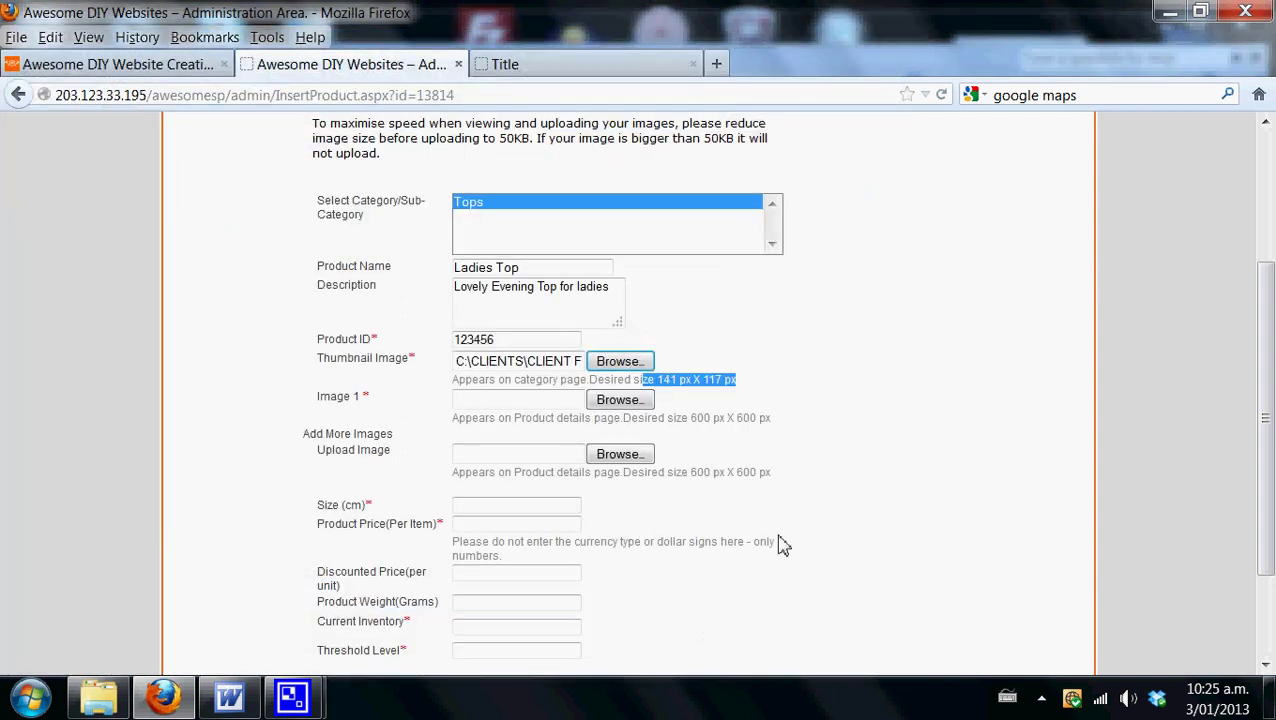
{"action": "left_click", "coordinate": [632, 405]}
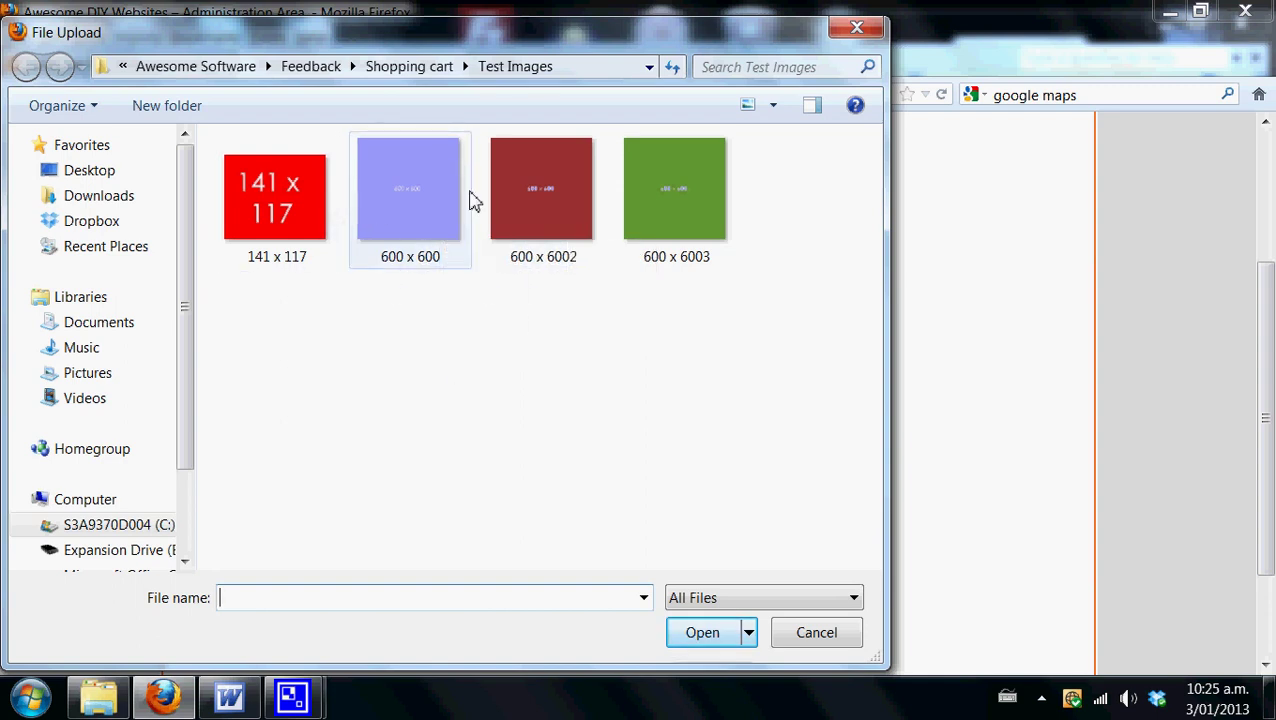
{"action": "left_click", "coordinate": [435, 203]}
{"action": "left_click", "coordinate": [720, 638]}
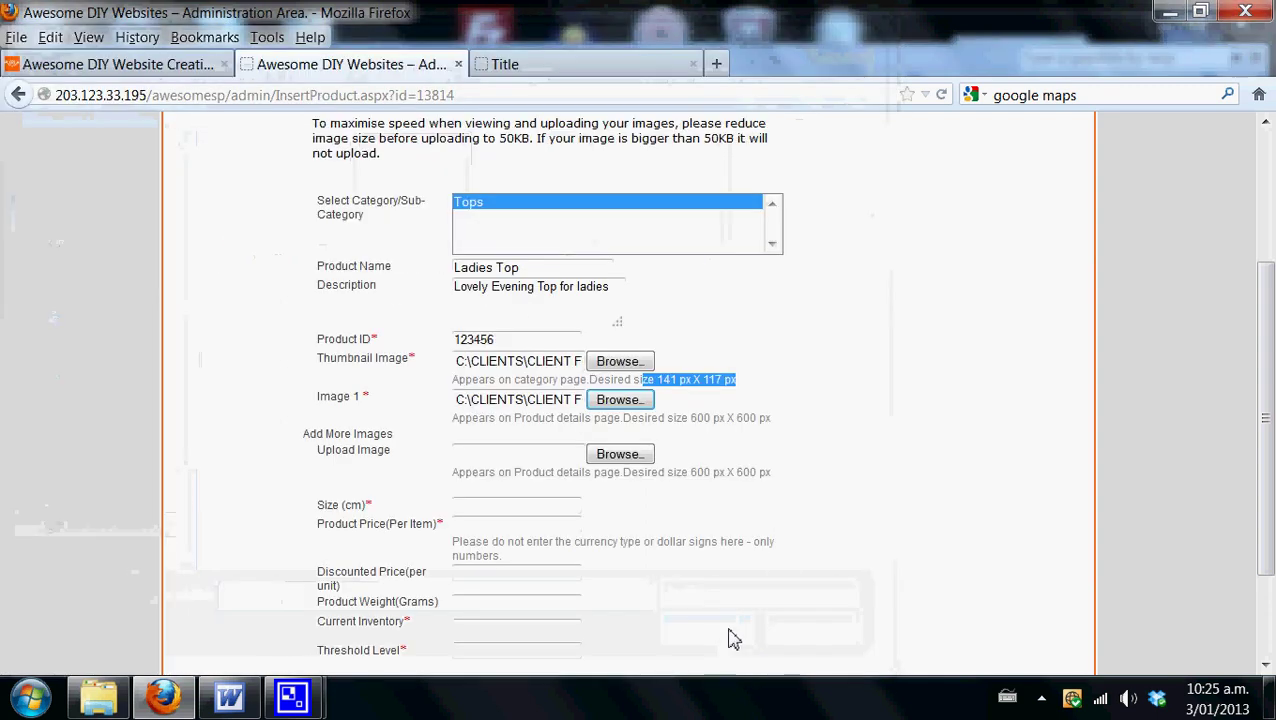
Upload 600 x 6002 and 600 x 6003 as extra product images
{"action": "scroll", "coordinate": [785, 446], "scroll_direction": "down", "scroll_amount": 2}
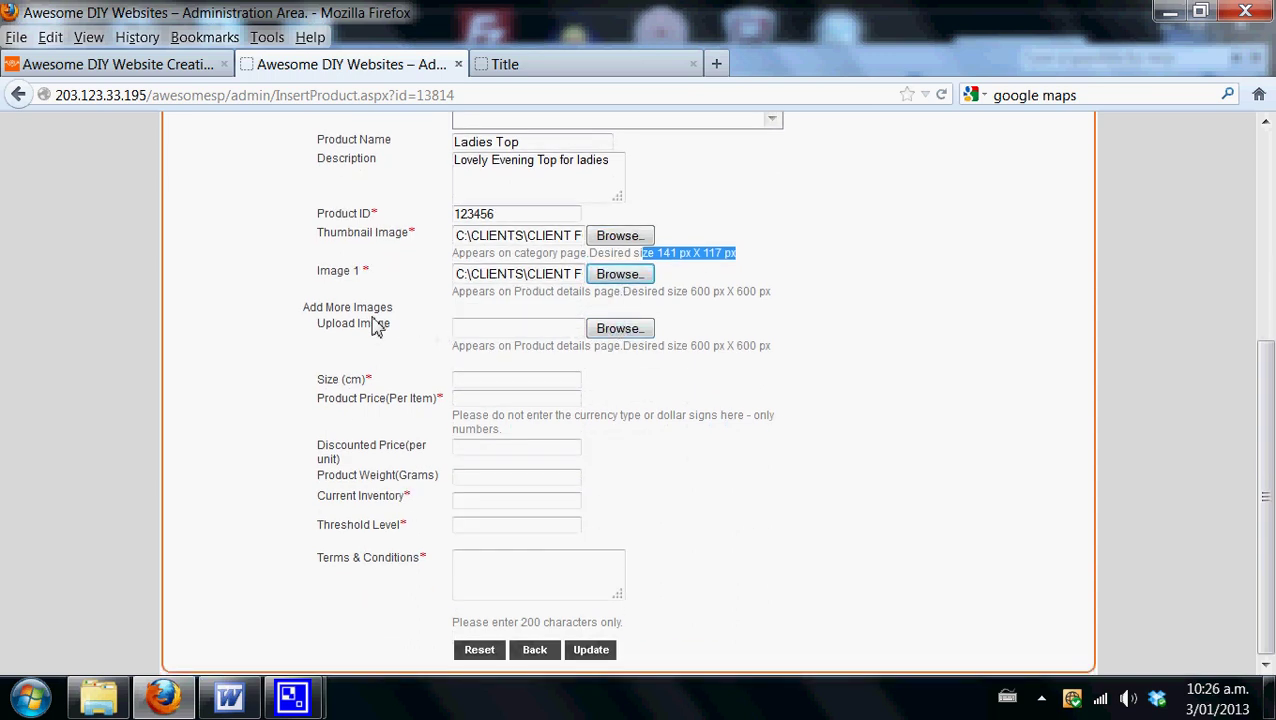
{"action": "left_click", "coordinate": [610, 330]}
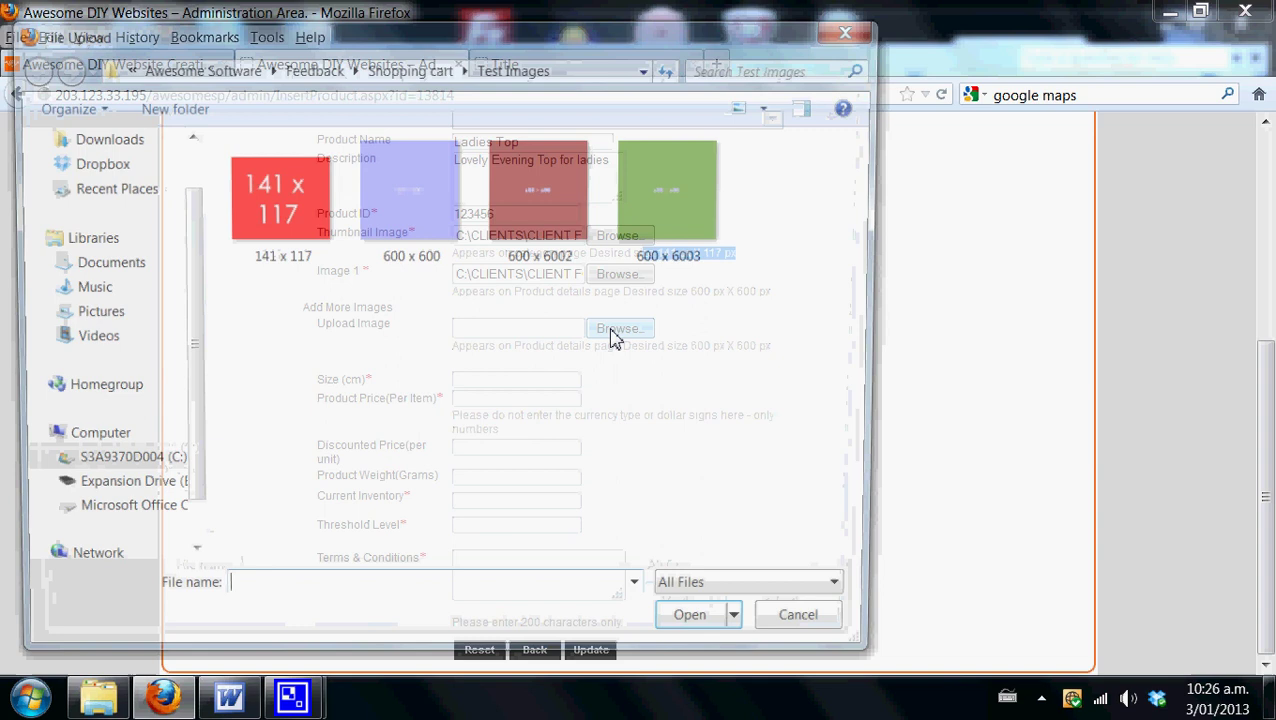
{"action": "left_click", "coordinate": [532, 212]}
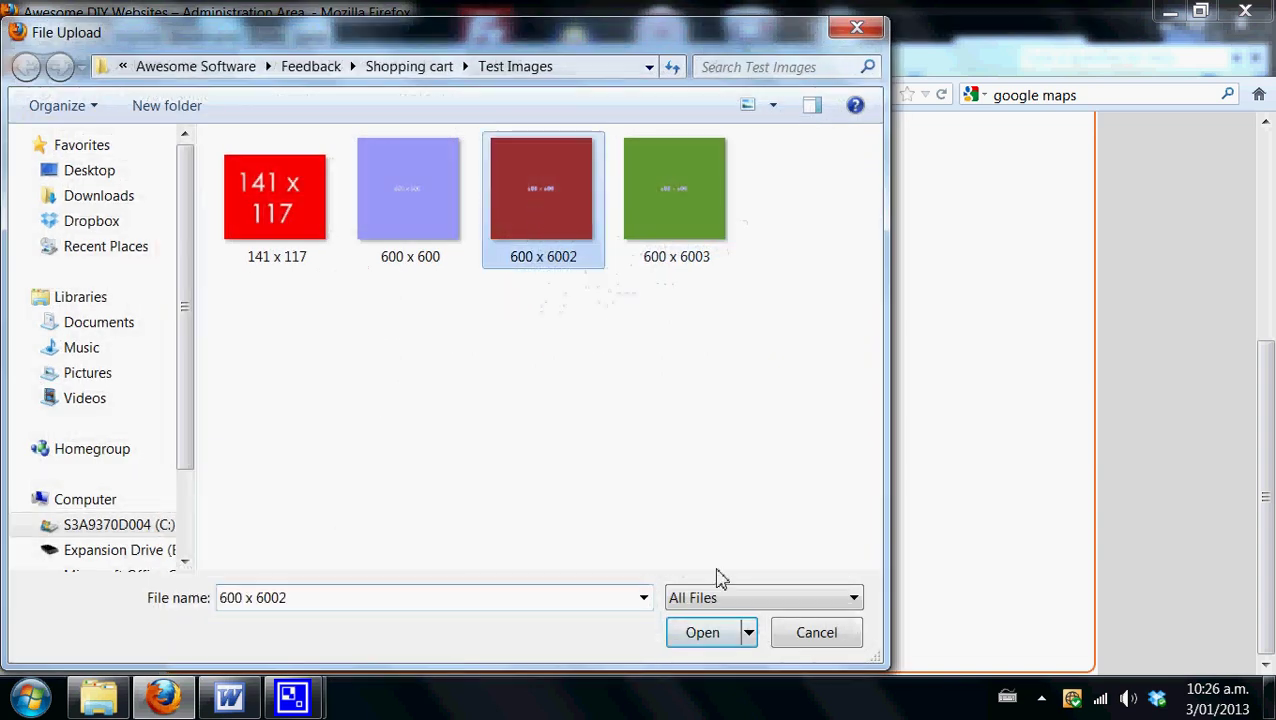
{"action": "left_click", "coordinate": [706, 638]}
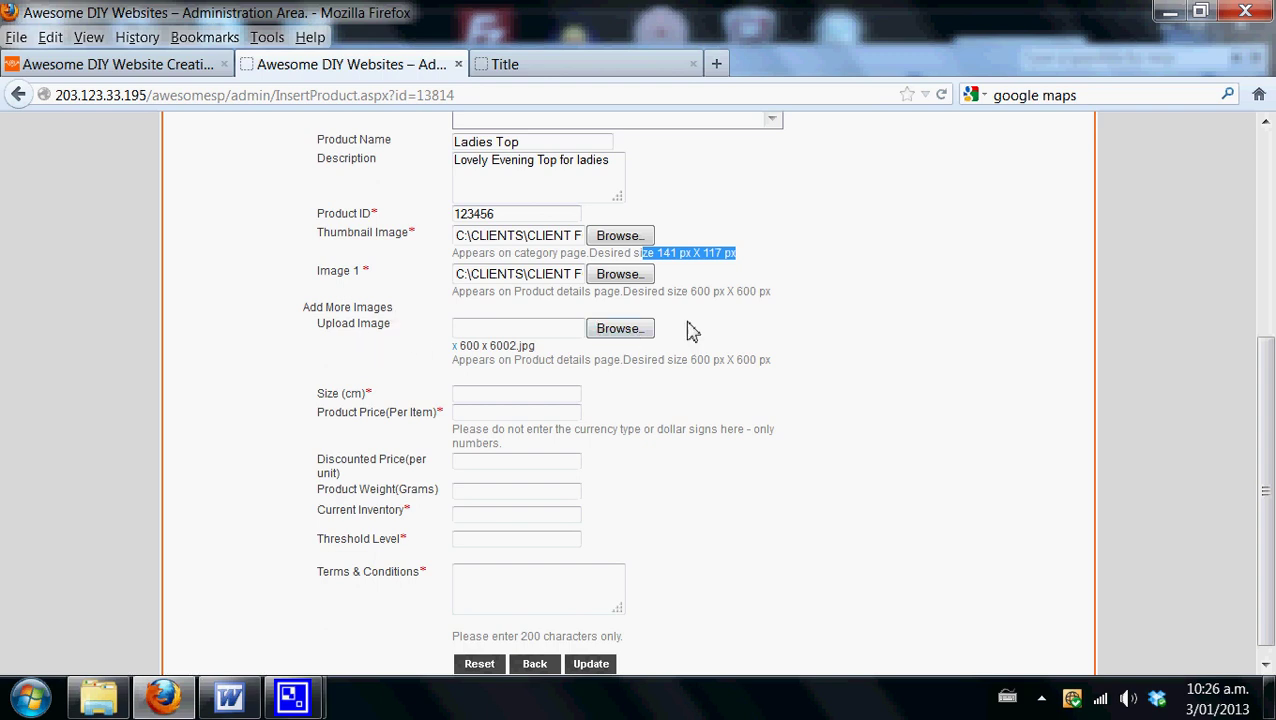
{"action": "left_click", "coordinate": [640, 333]}
{"action": "left_click", "coordinate": [672, 188]}
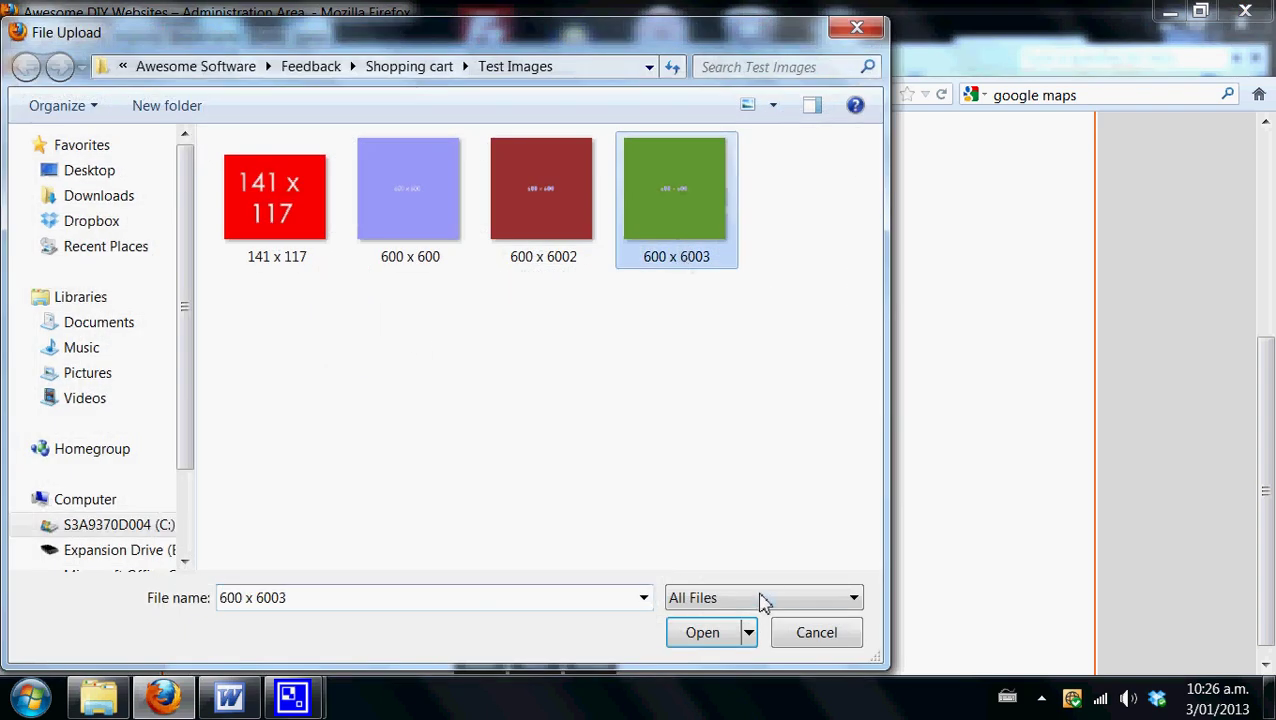
{"action": "left_click", "coordinate": [709, 638]}
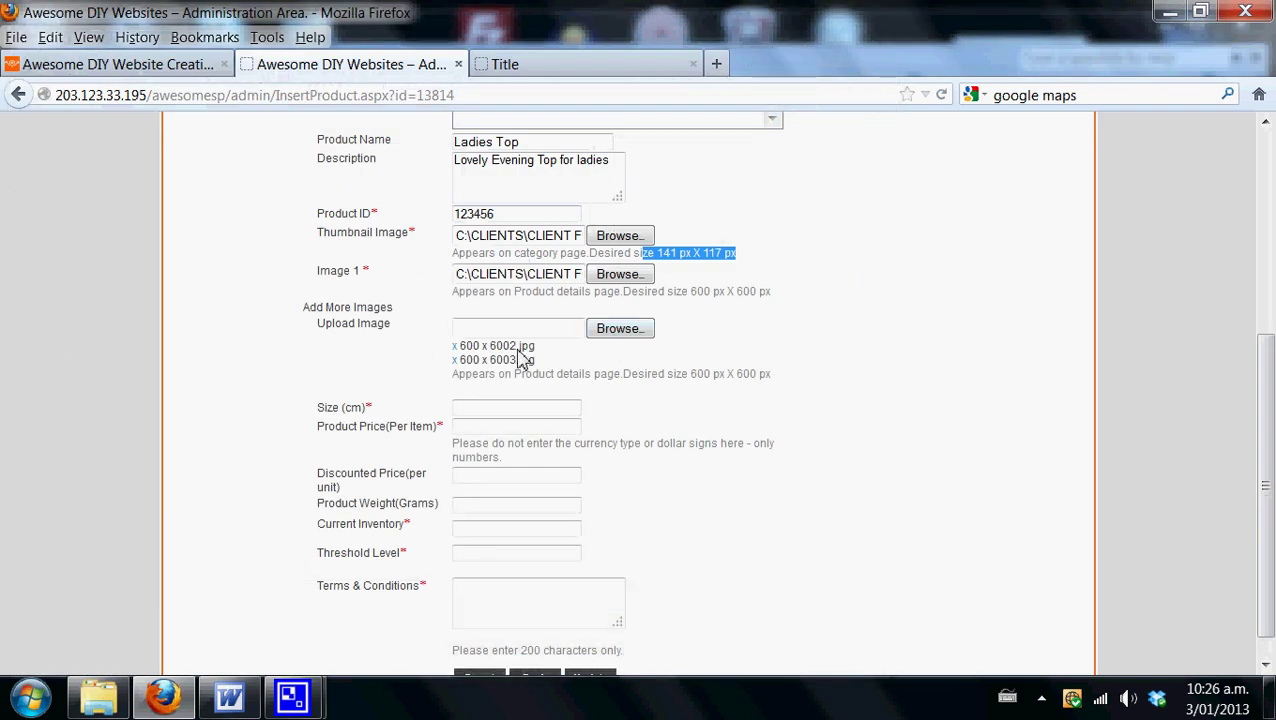
{"action": "left_click_drag", "start_coordinate": [449, 346], "coordinate": [541, 350]}
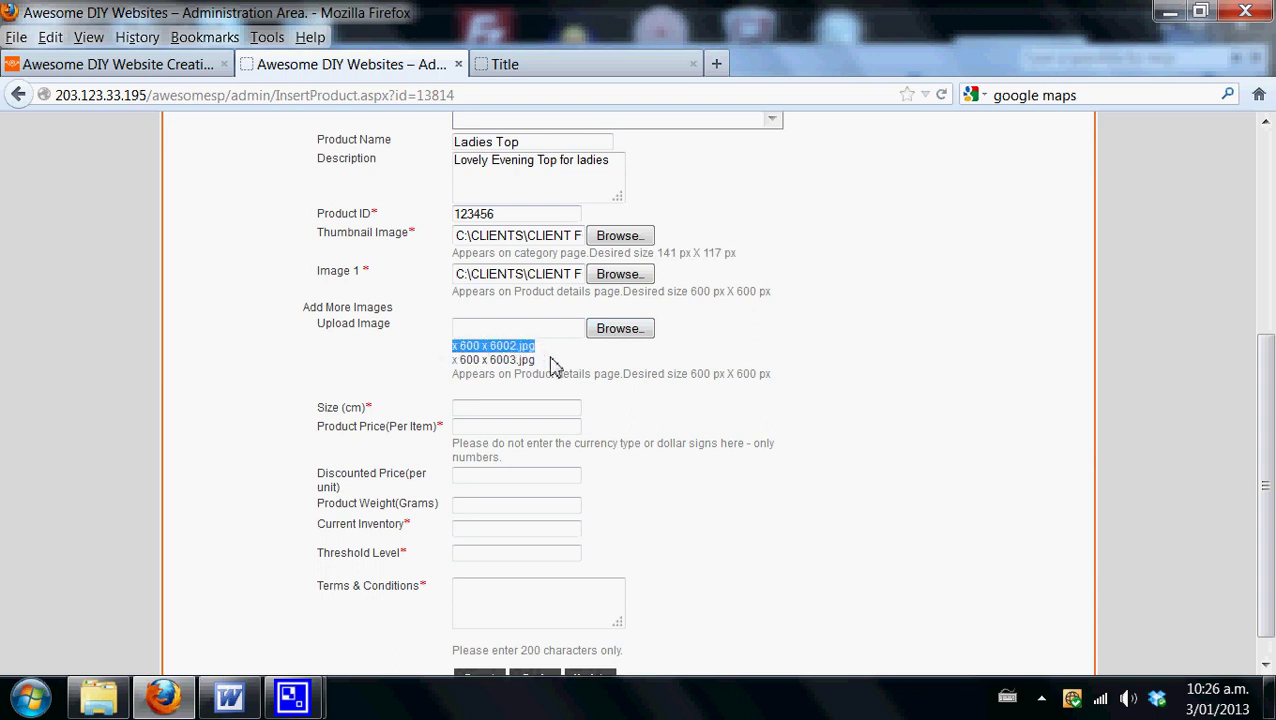
{"action": "left_click", "coordinate": [550, 364]}
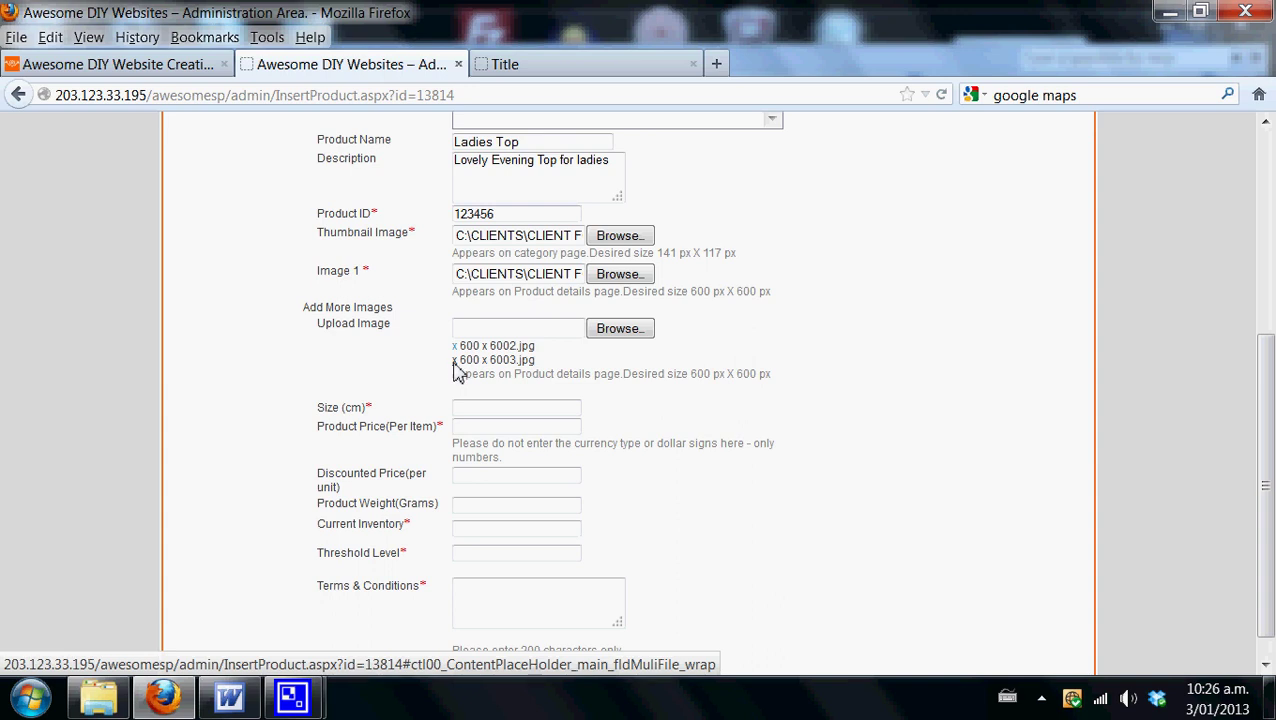
Give Ladies Top size 14, price 29.95, discount 19.95, inventory 2, threshold 1, no-returns terms, and save
{"action": "scroll", "coordinate": [600, 385], "scroll_direction": "down", "scroll_amount": 1}
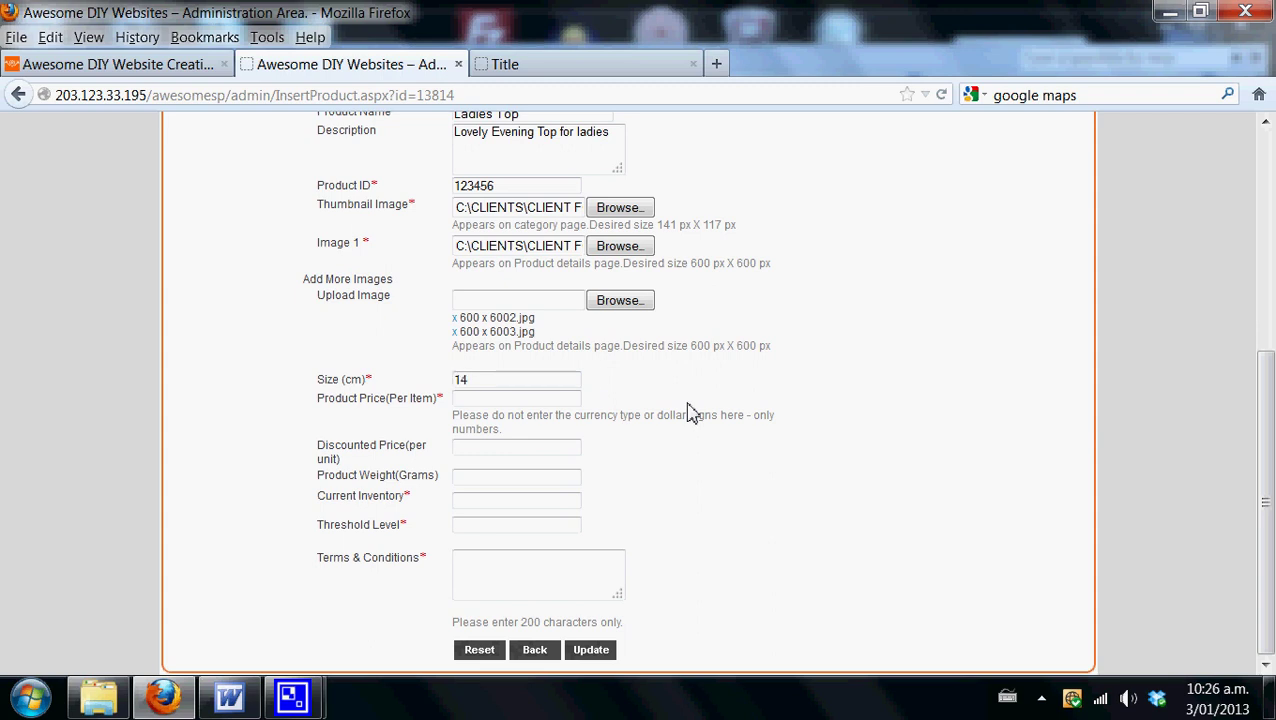
{"action": "left_click", "coordinate": [518, 403]}
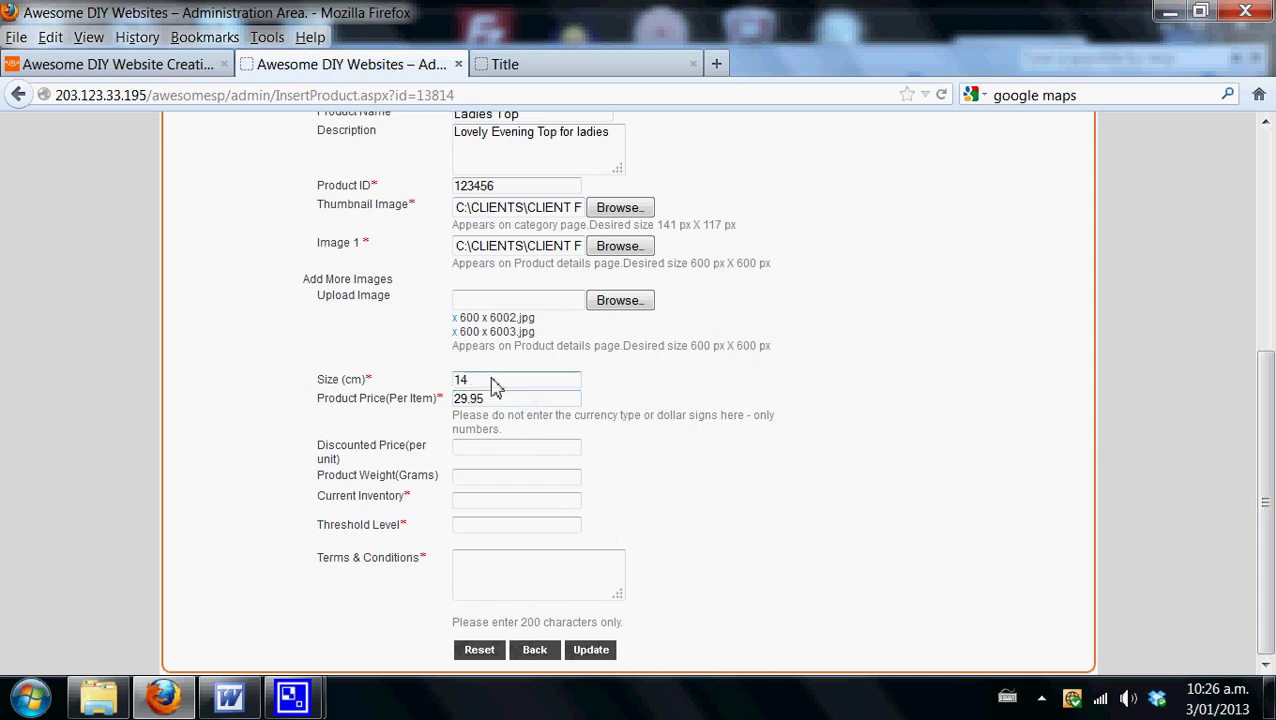
{"action": "left_click", "coordinate": [482, 452]}
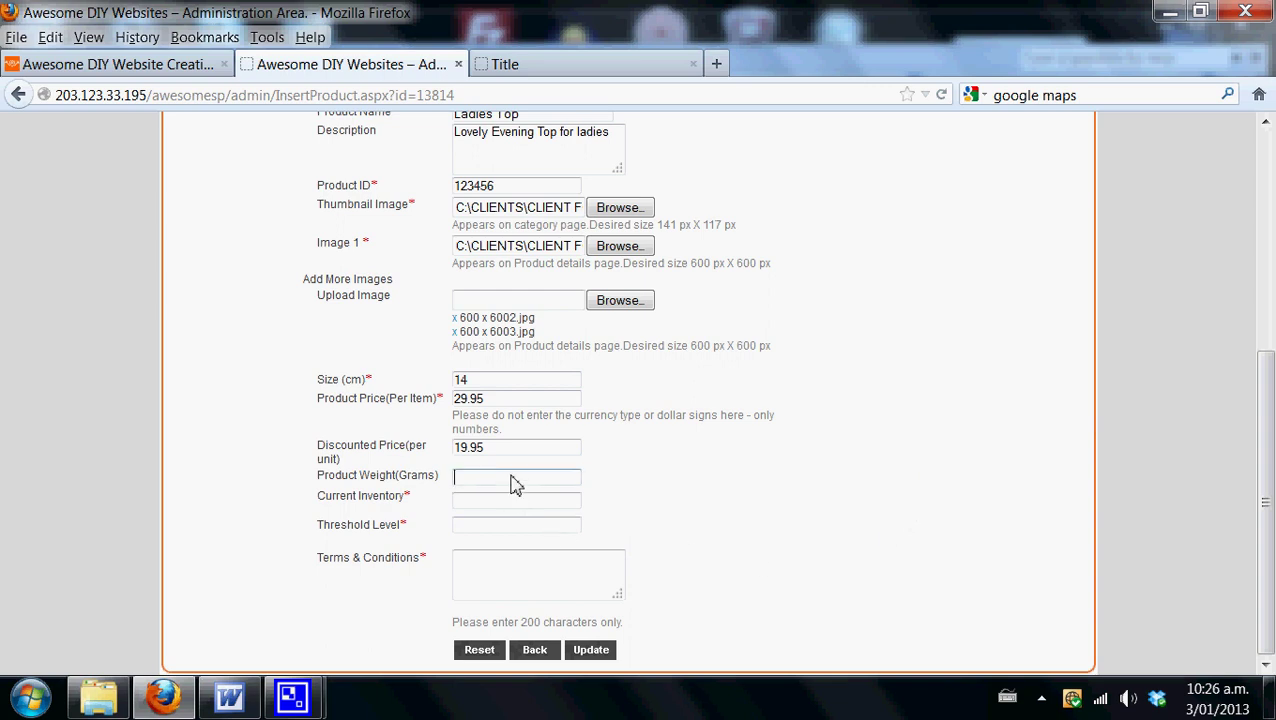
{"action": "left_click", "coordinate": [490, 533]}
{"action": "left_click", "coordinate": [552, 585]}
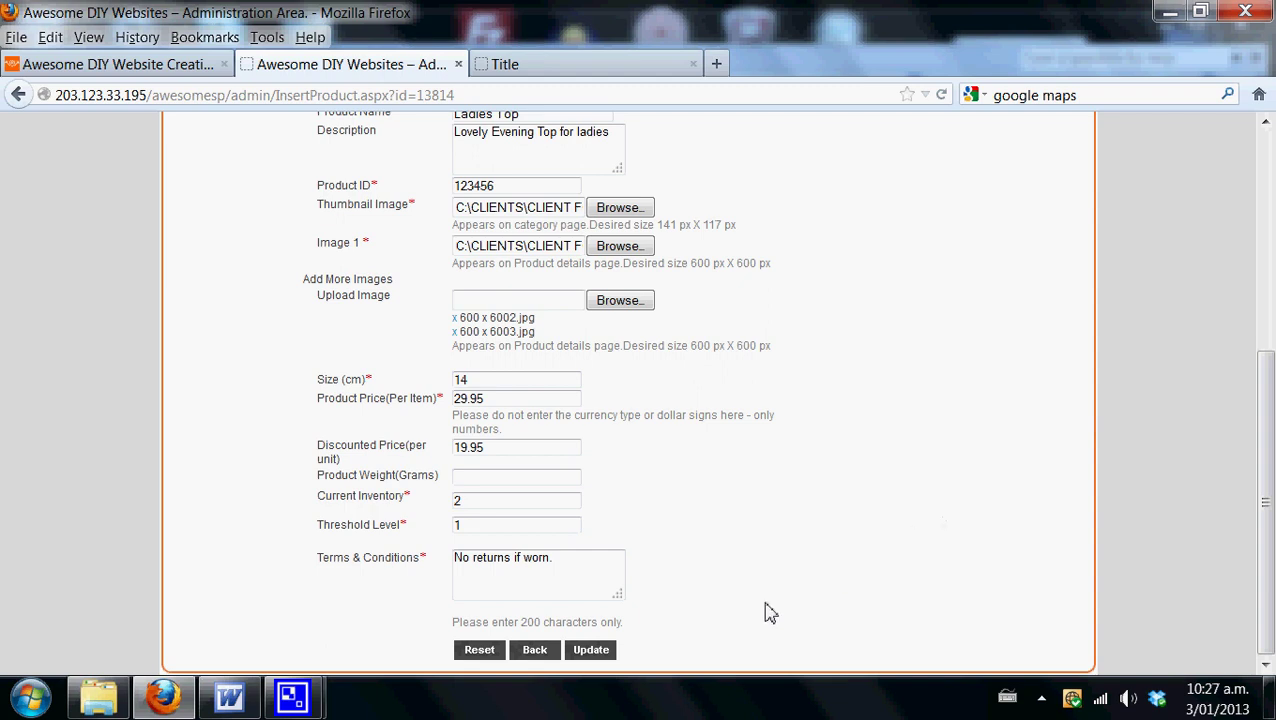
{"action": "left_click", "coordinate": [588, 650]}
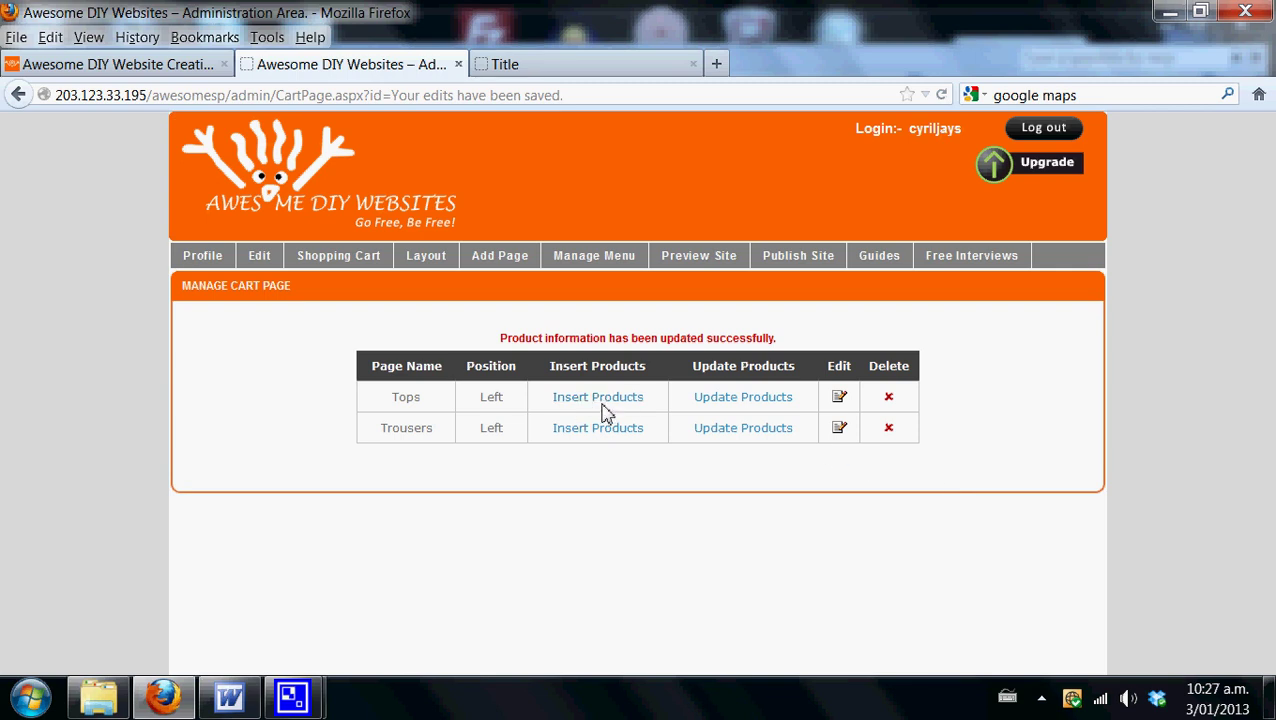
Start another Tops product named Green Ladies Top with its description and product ID 456789
{"action": "left_click", "coordinate": [608, 401]}
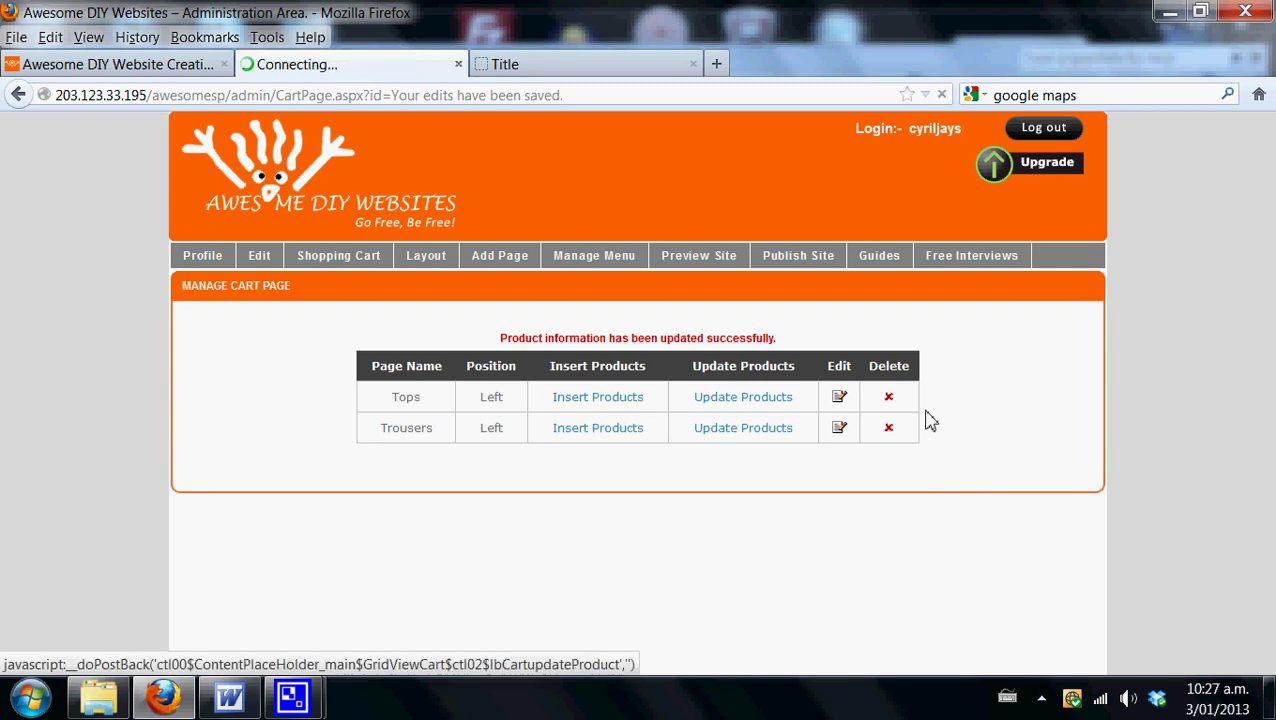
{"action": "scroll", "coordinate": [884, 427], "scroll_direction": "down", "scroll_amount": 2}
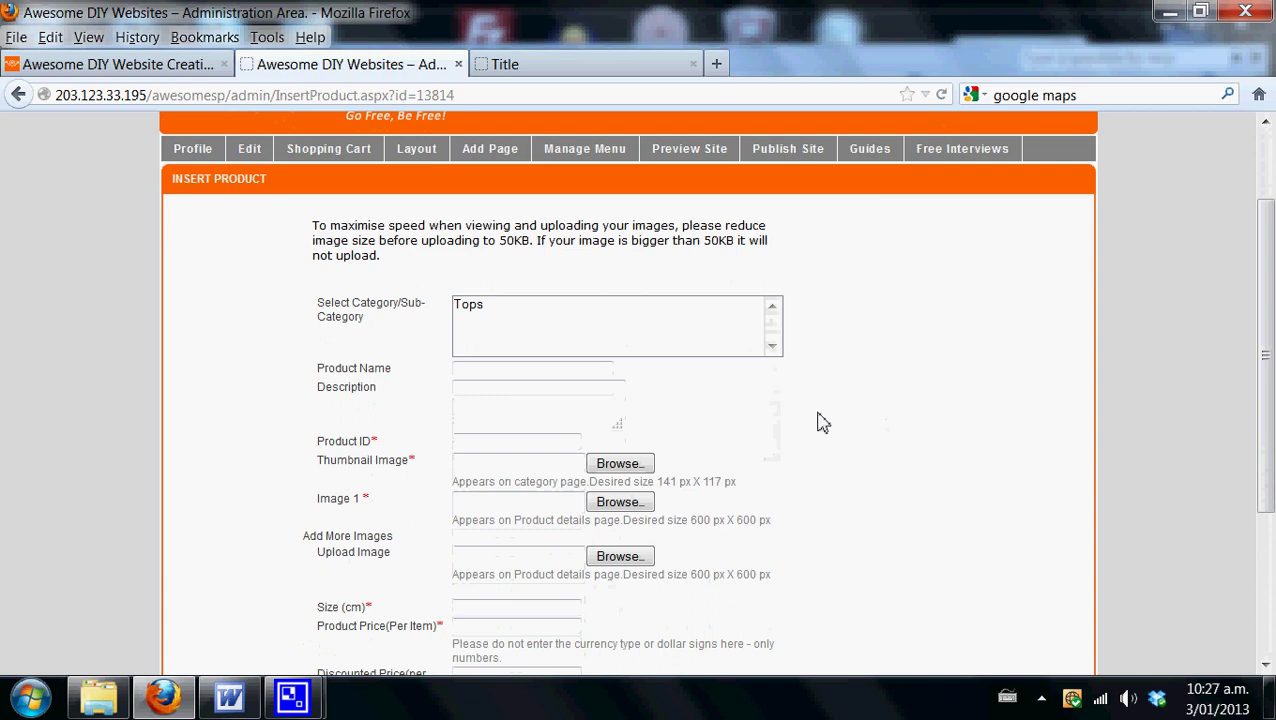
{"action": "left_click", "coordinate": [476, 308]}
{"action": "left_click", "coordinate": [533, 372]}
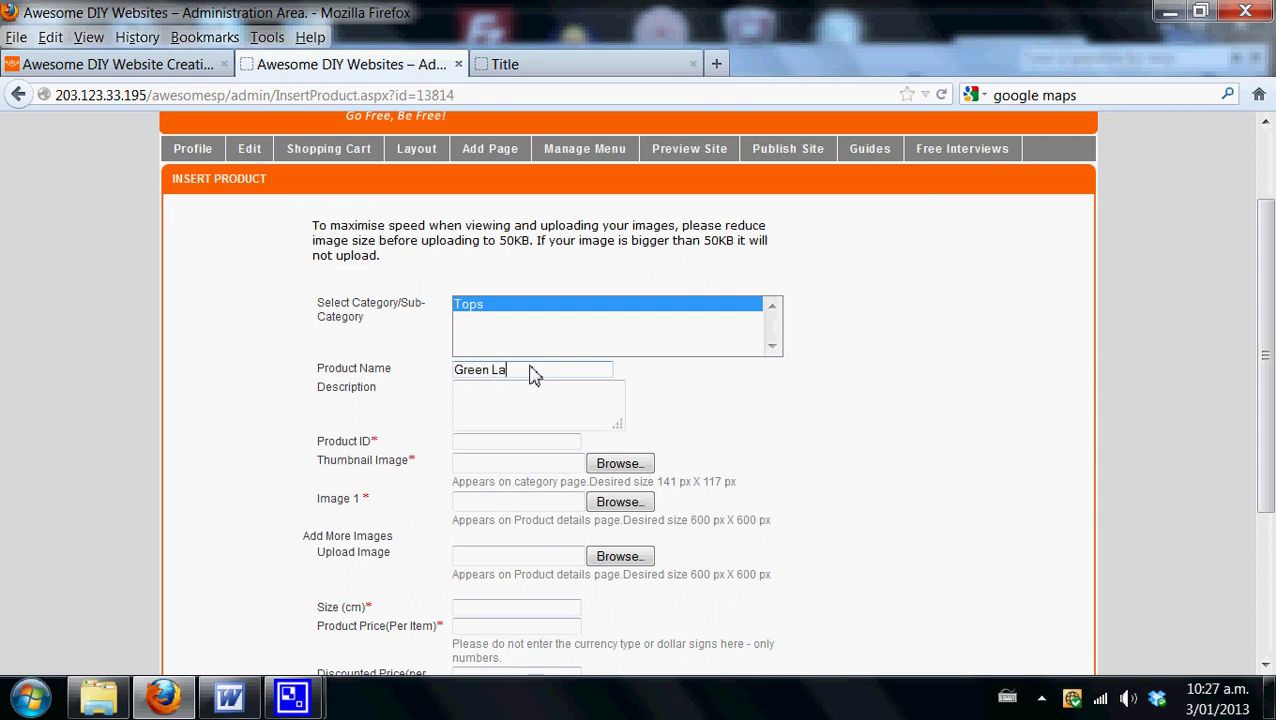
{"action": "type", "text": "Green Ladies Top"}
{"action": "key", "text": "Tab"}
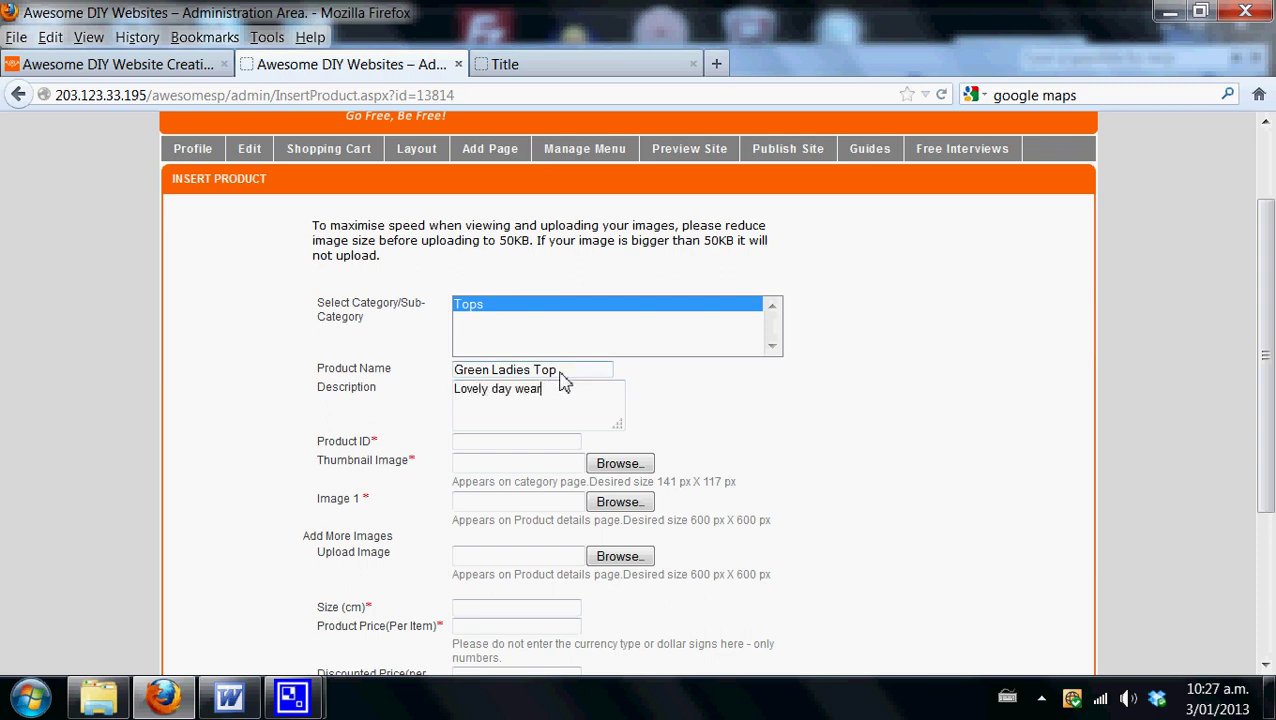
{"action": "left_click", "coordinate": [545, 463]}
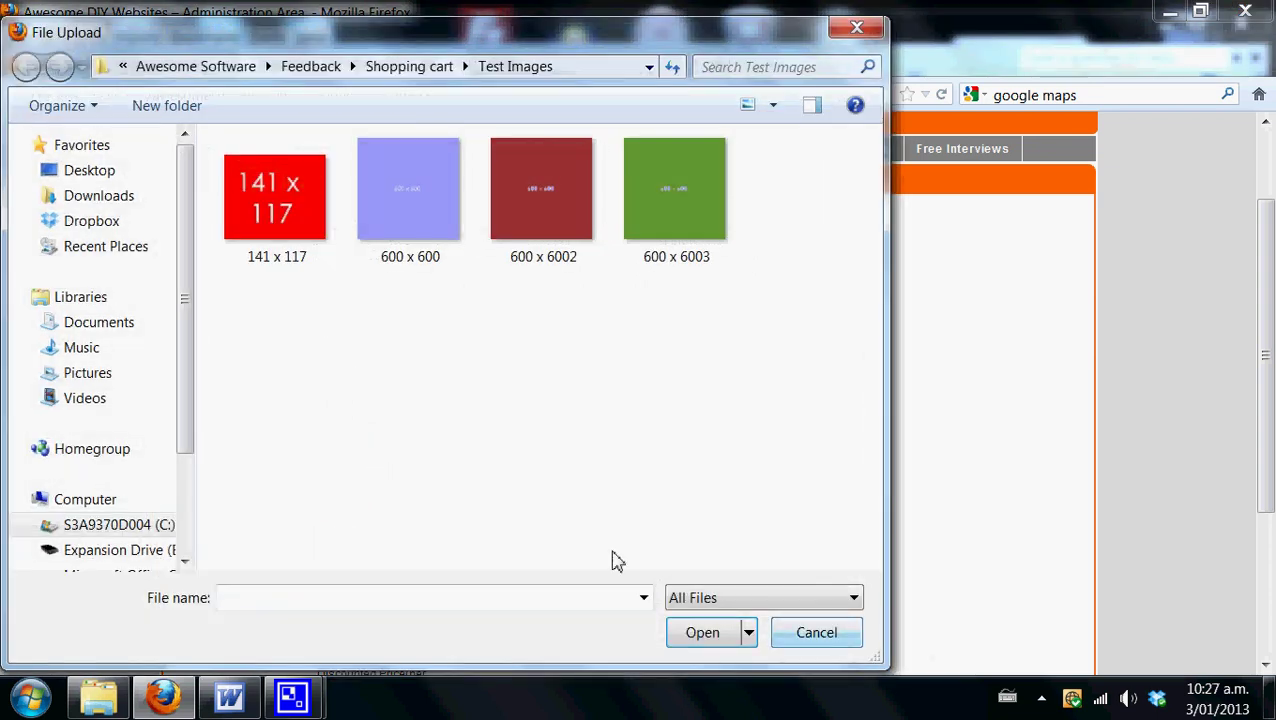
{"action": "left_click", "coordinate": [843, 645]}
{"action": "left_click", "coordinate": [497, 442]}
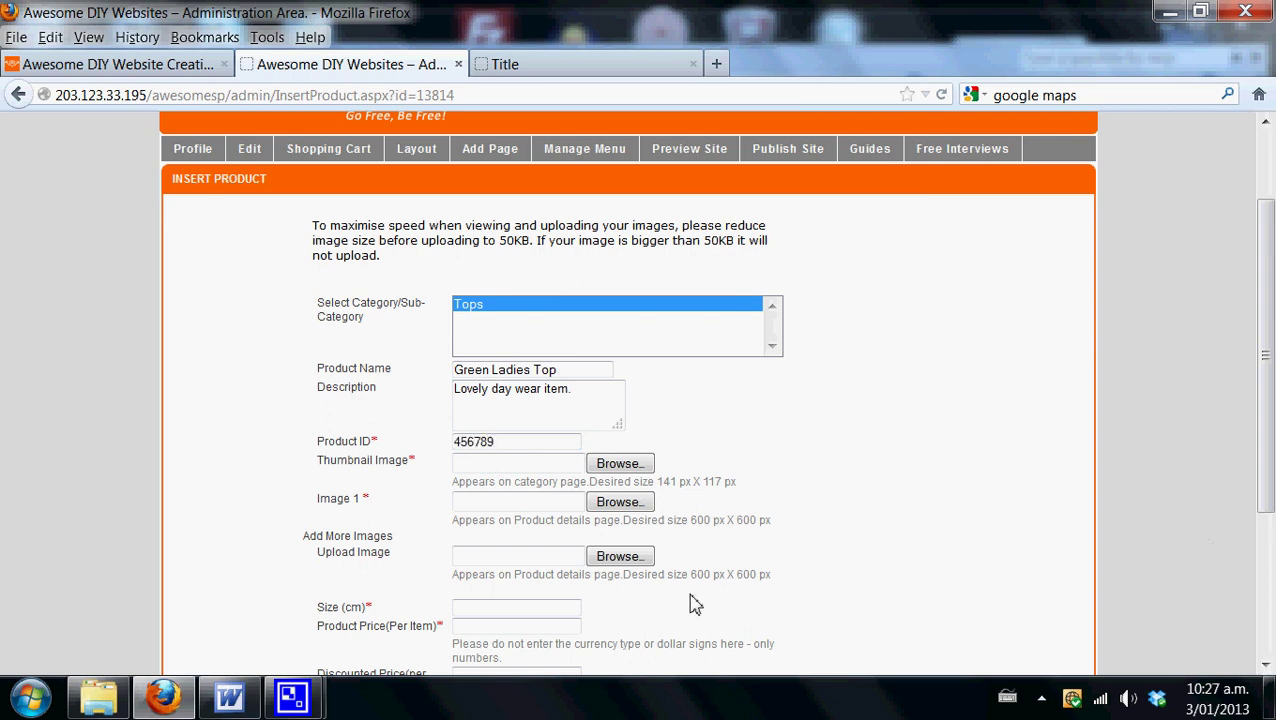
Set the 141 x 117 thumbnail and the green 600 x 6003 image as Image 1
{"action": "left_click", "coordinate": [648, 465]}
{"action": "left_click", "coordinate": [272, 200]}
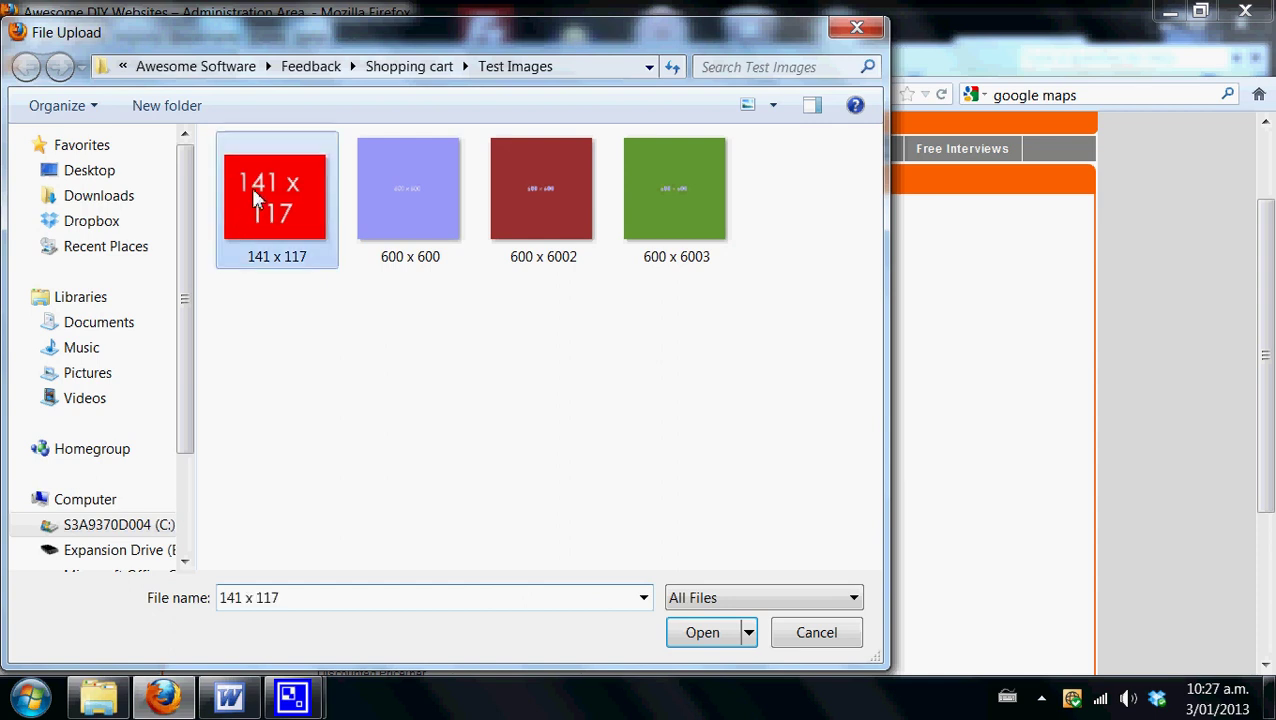
{"action": "left_click", "coordinate": [703, 633]}
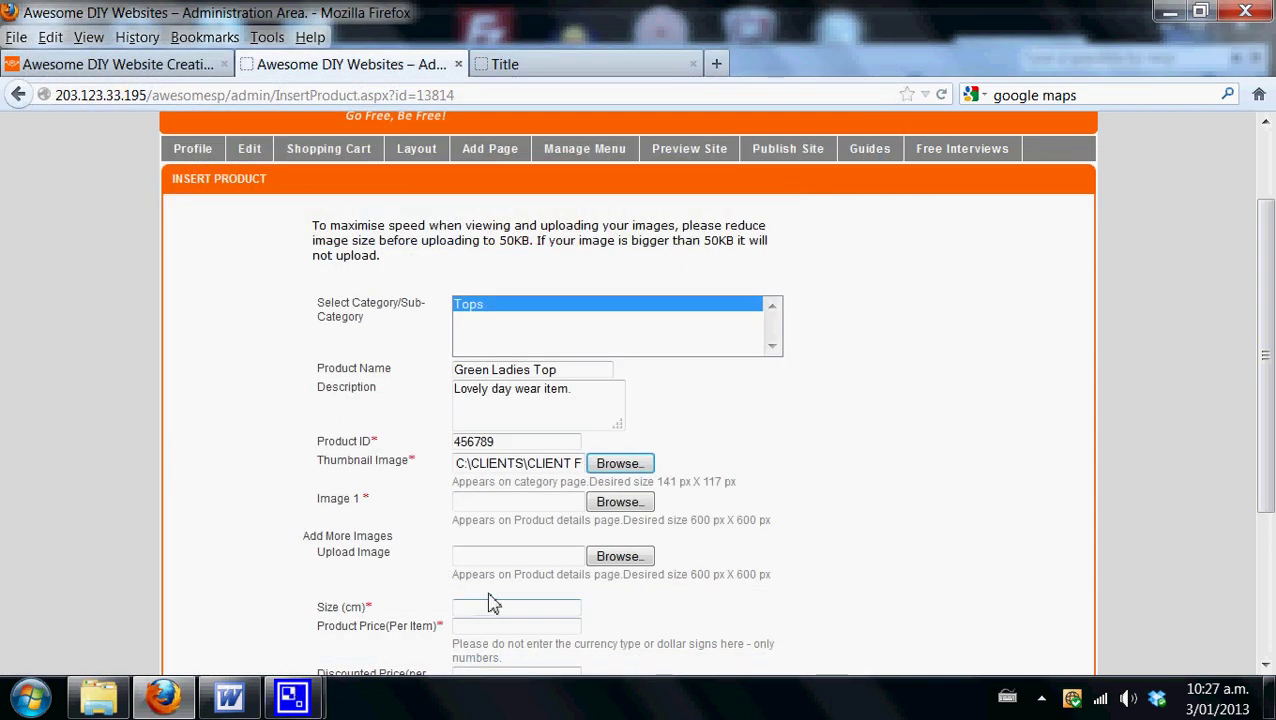
{"action": "left_click", "coordinate": [619, 503]}
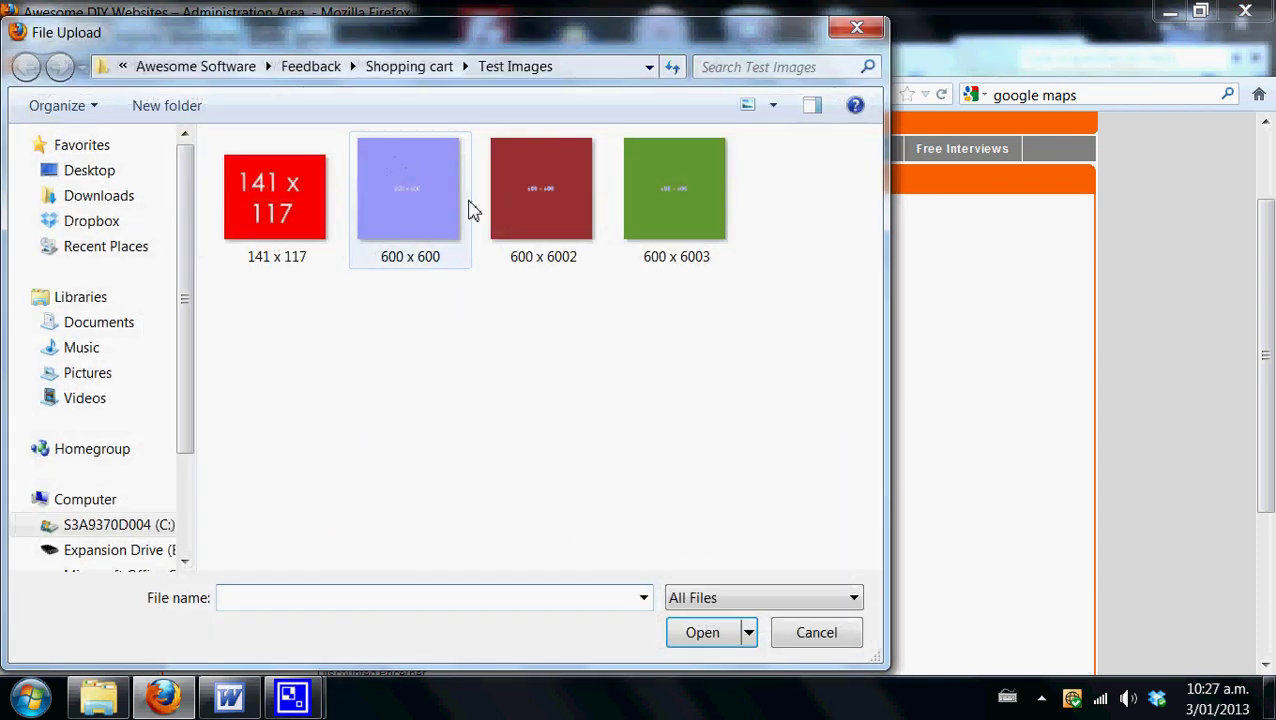
{"action": "left_click", "coordinate": [684, 212]}
{"action": "left_click", "coordinate": [712, 634]}
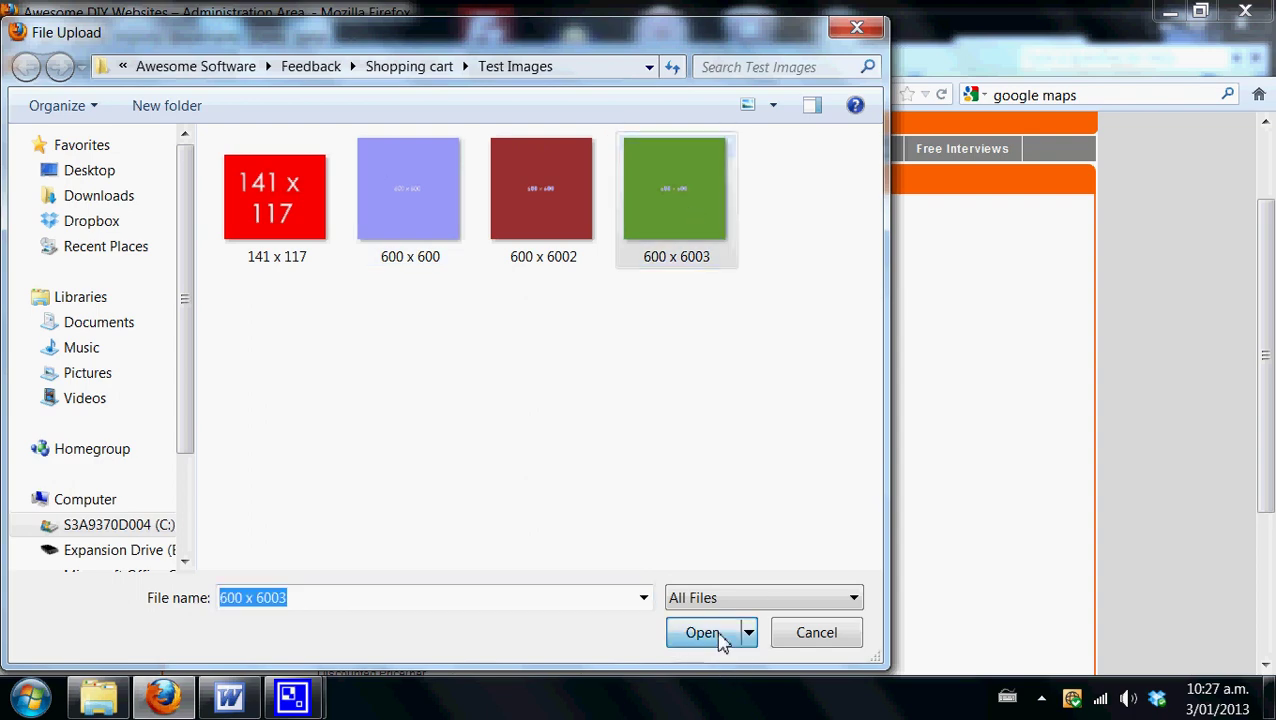
Upload 600 x 6002 and 600 x 600 as extra product images
{"action": "left_click", "coordinate": [627, 558]}
{"action": "left_click", "coordinate": [530, 194]}
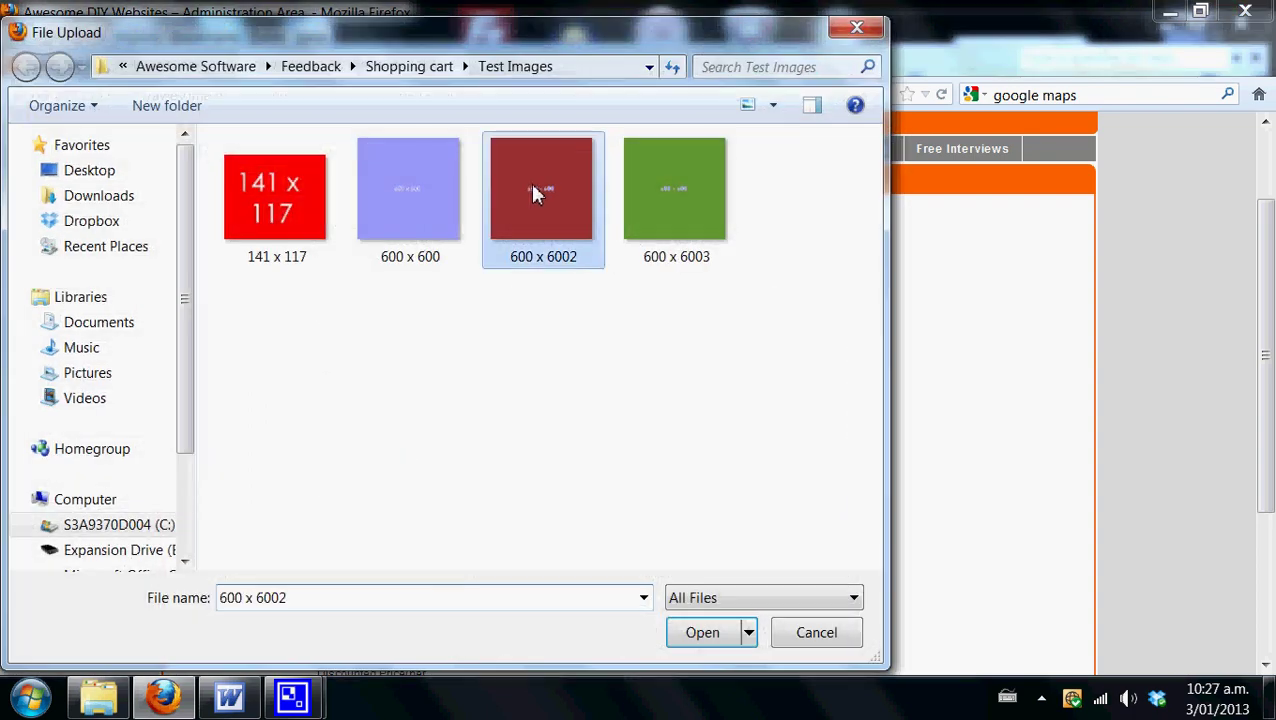
{"action": "left_click", "coordinate": [707, 634]}
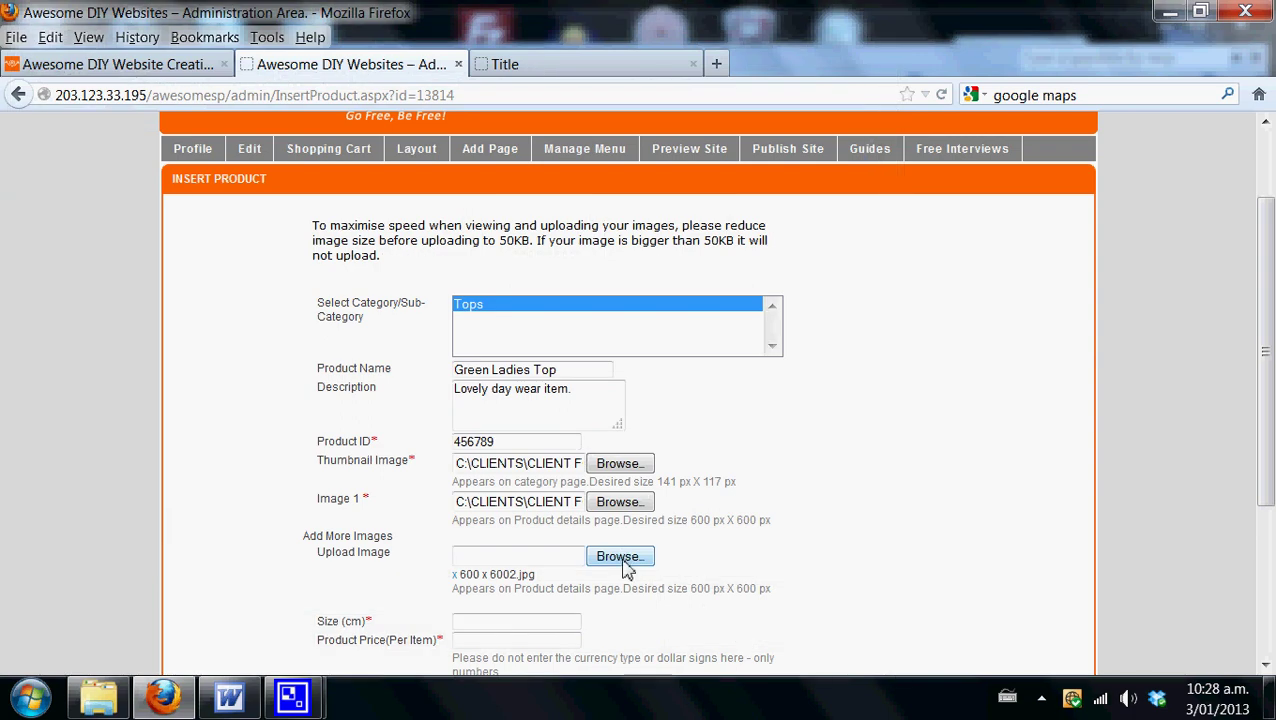
{"action": "left_click", "coordinate": [622, 560]}
{"action": "left_click", "coordinate": [432, 236]}
{"action": "left_click", "coordinate": [726, 638]}
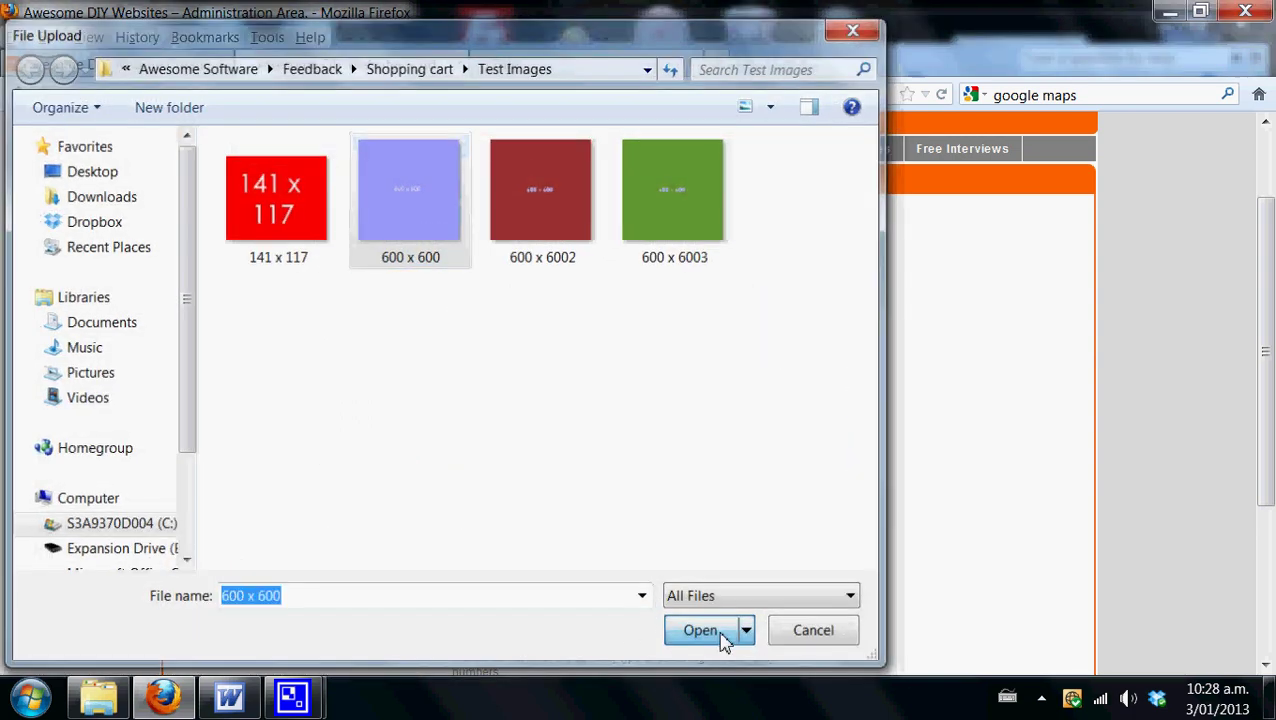
Enter size 16 and begin the price and stock fields, deleting a mistaken inventory value
{"action": "scroll", "coordinate": [838, 512], "scroll_direction": "down", "scroll_amount": 3}
{"action": "left_click", "coordinate": [527, 384]}
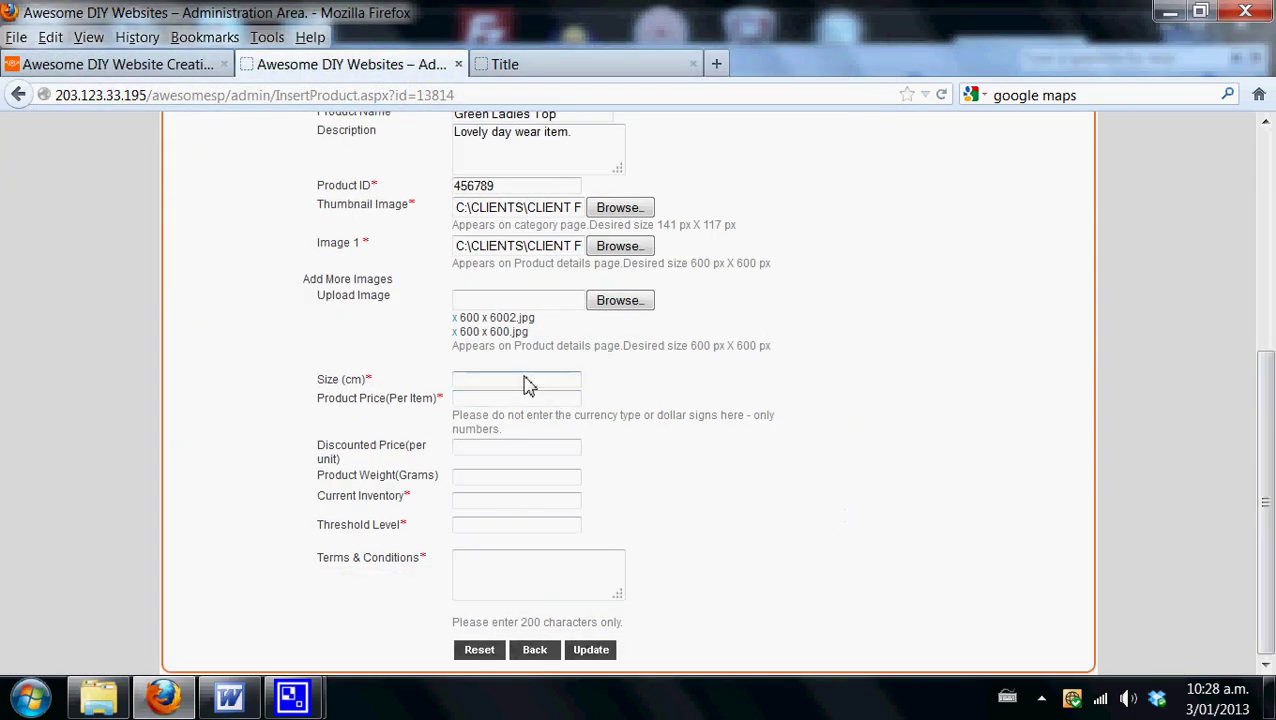
{"action": "type", "text": "16"}
{"action": "left_click", "coordinate": [540, 448]}
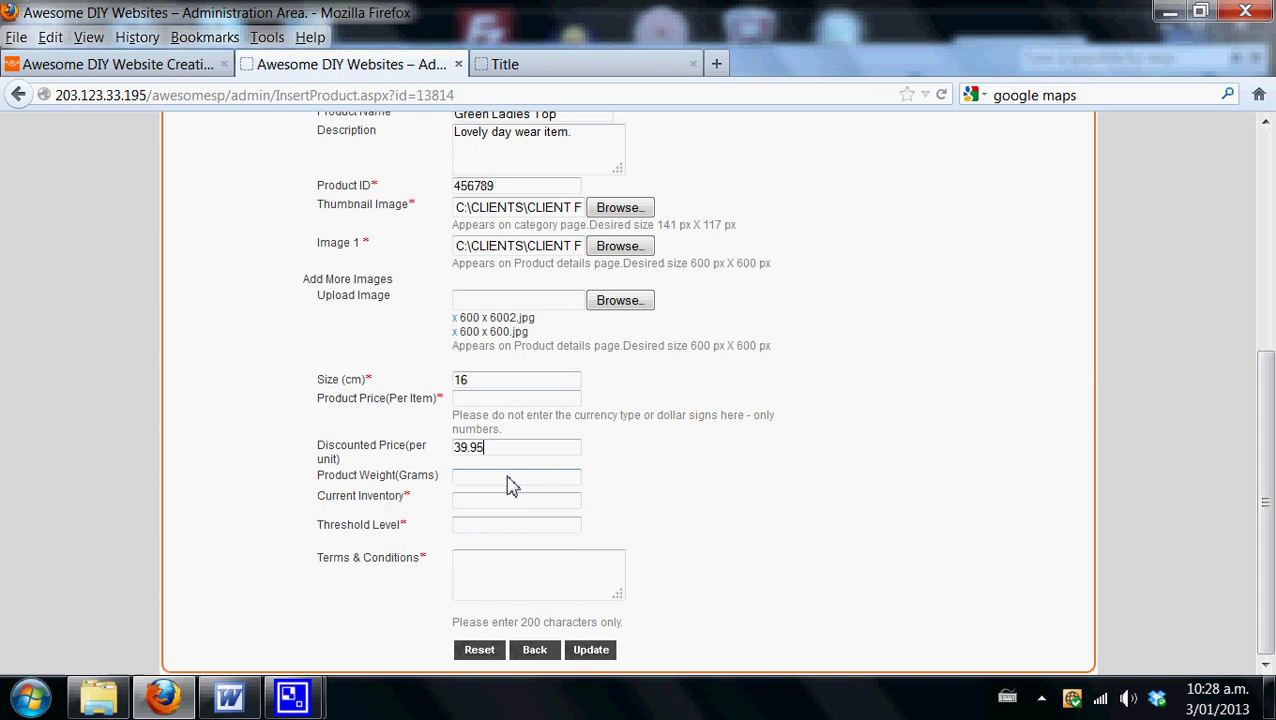
{"action": "left_click", "coordinate": [477, 503]}
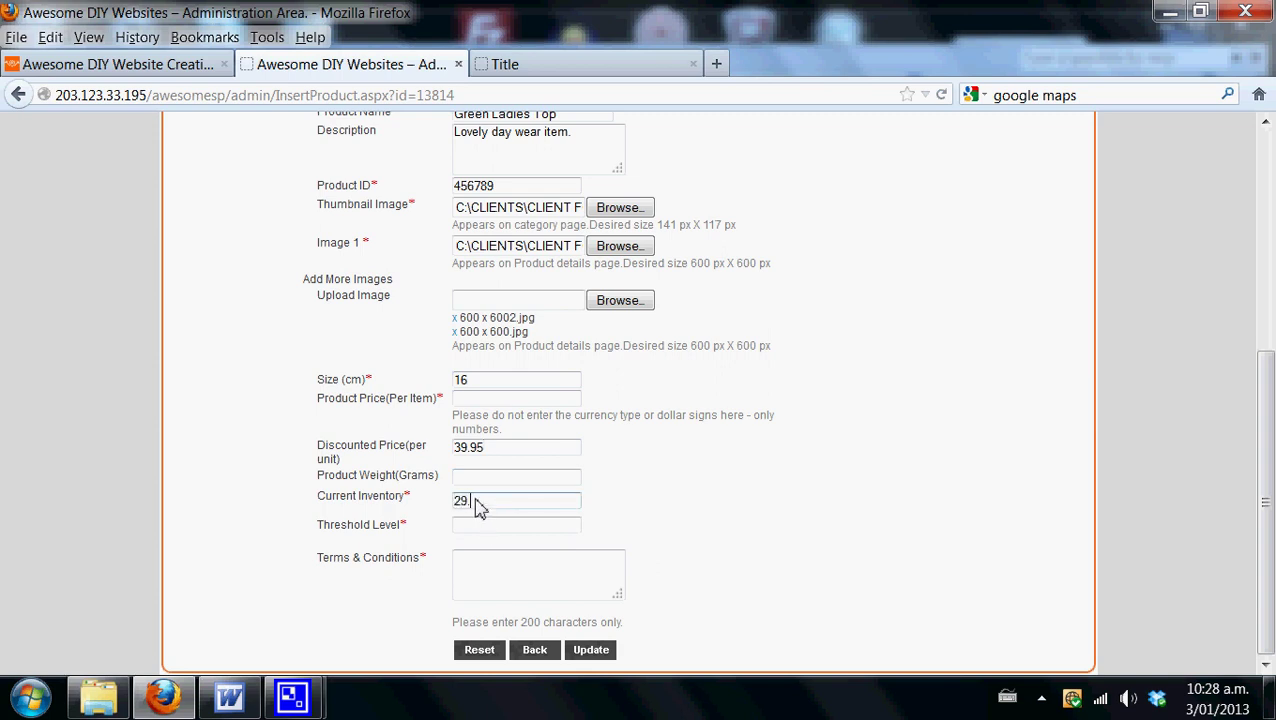
{"action": "left_click", "coordinate": [513, 527]}
{"action": "left_click_drag", "start_coordinate": [513, 504], "coordinate": [445, 503]}
{"action": "key", "text": "BackSpace"}
Fix price 39.95, discount 29.95, inventory 4, threshold 2, add 'No returns if torn.' and save
{"action": "left_click", "coordinate": [528, 398]}
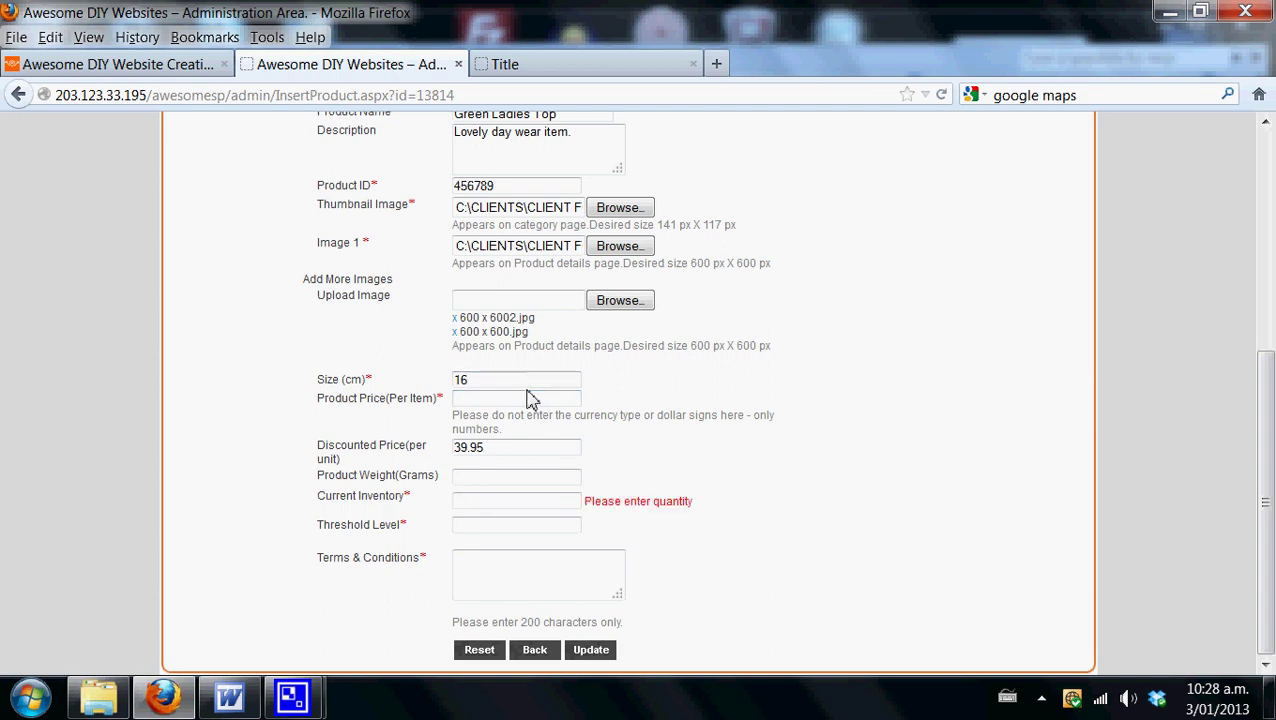
{"action": "left_click", "coordinate": [480, 452]}
{"action": "key", "text": "BackSpace"}
{"action": "left_click", "coordinate": [505, 400]}
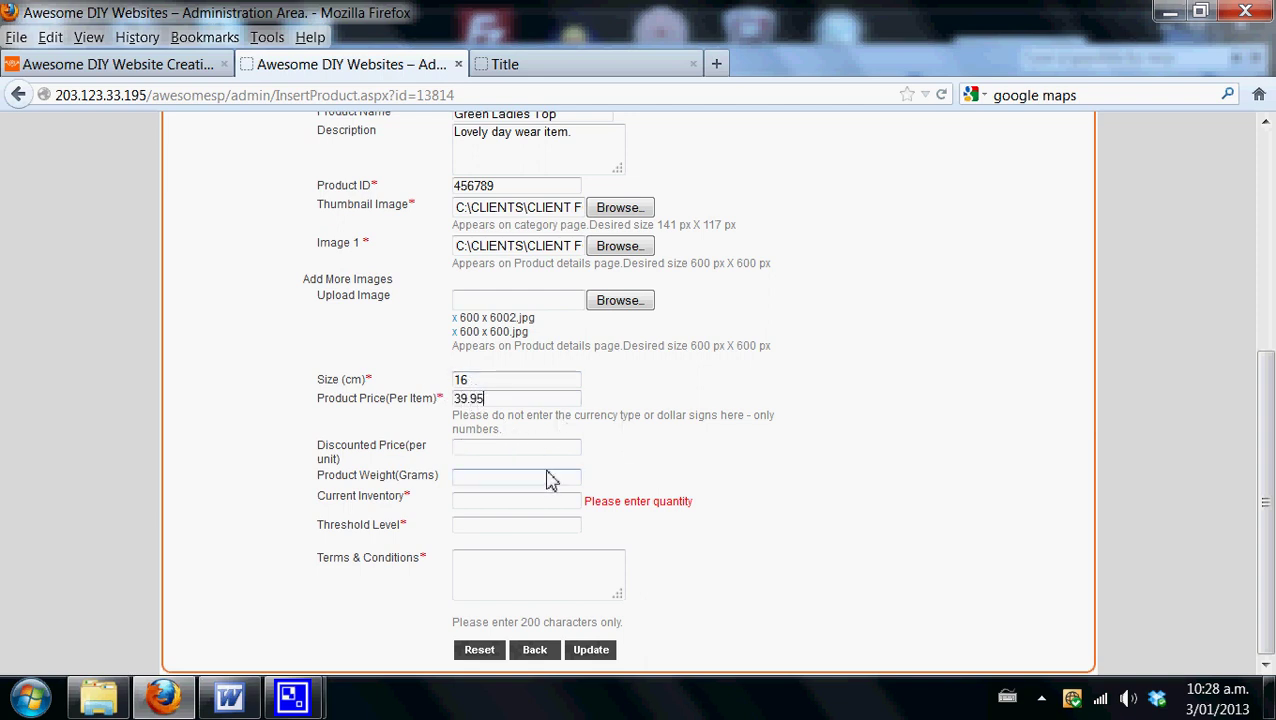
{"action": "left_click", "coordinate": [496, 452]}
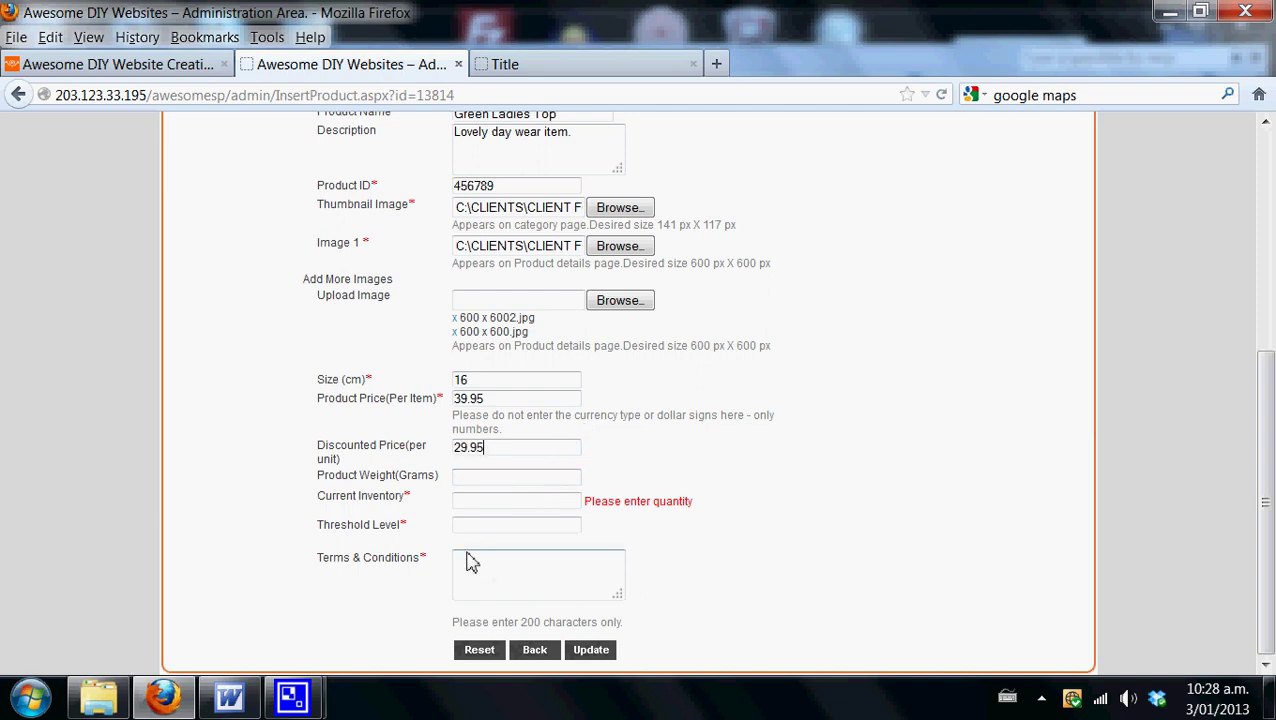
{"action": "left_click", "coordinate": [490, 503]}
{"action": "left_click", "coordinate": [494, 526]}
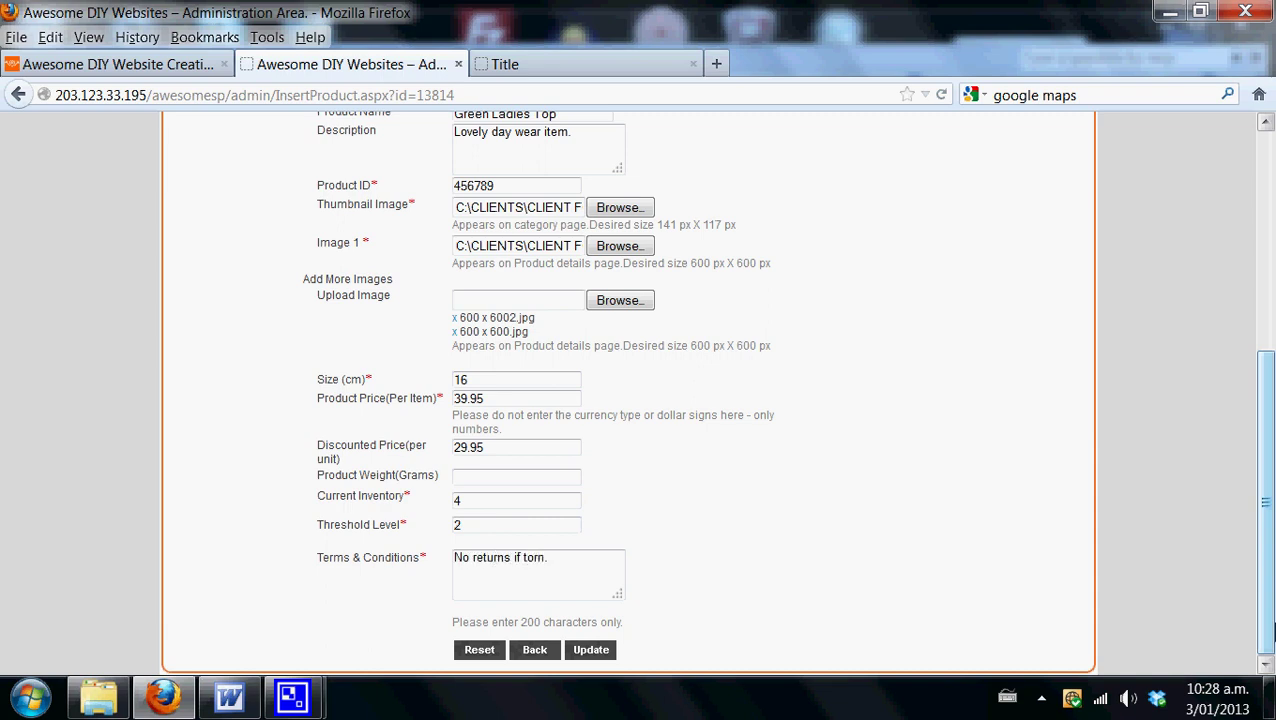
{"action": "left_click", "coordinate": [587, 650]}
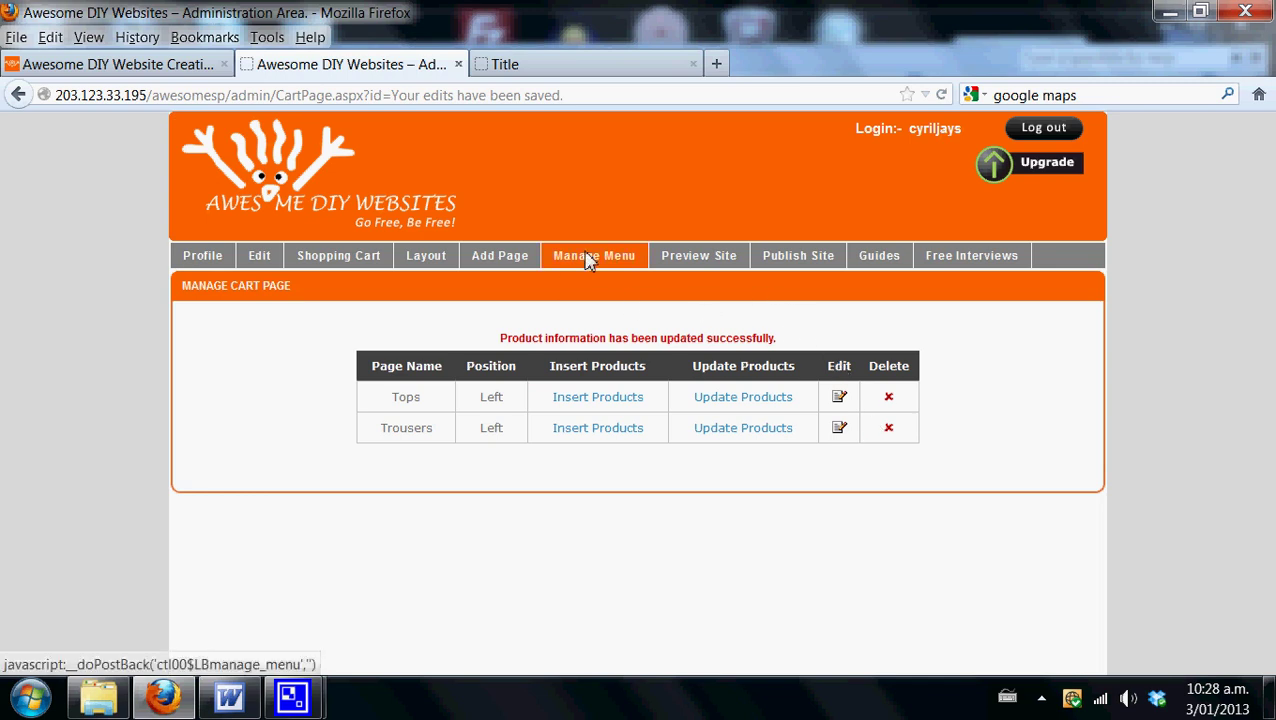
Choose NZD as the Over All Website Currency in Layout and confirm the update
{"action": "left_click", "coordinate": [425, 257]}
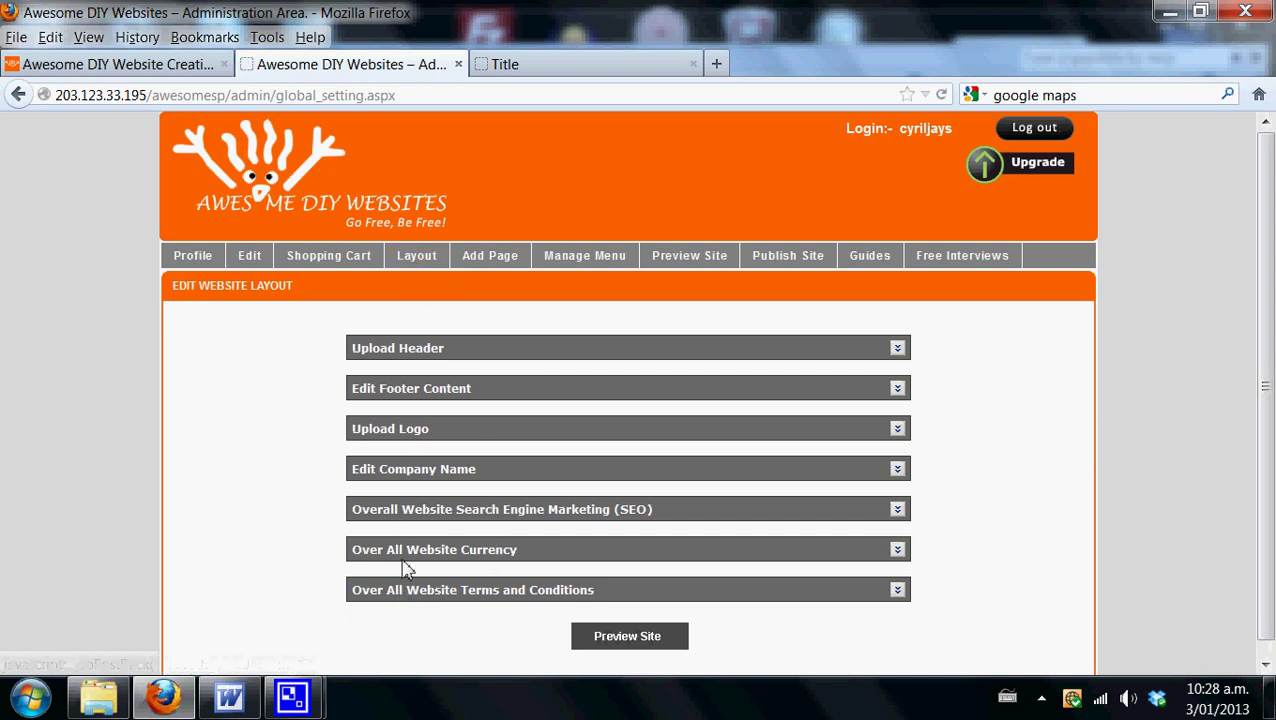
{"action": "left_click", "coordinate": [898, 552]}
{"action": "scroll", "coordinate": [918, 567], "scroll_direction": "down", "scroll_amount": 2}
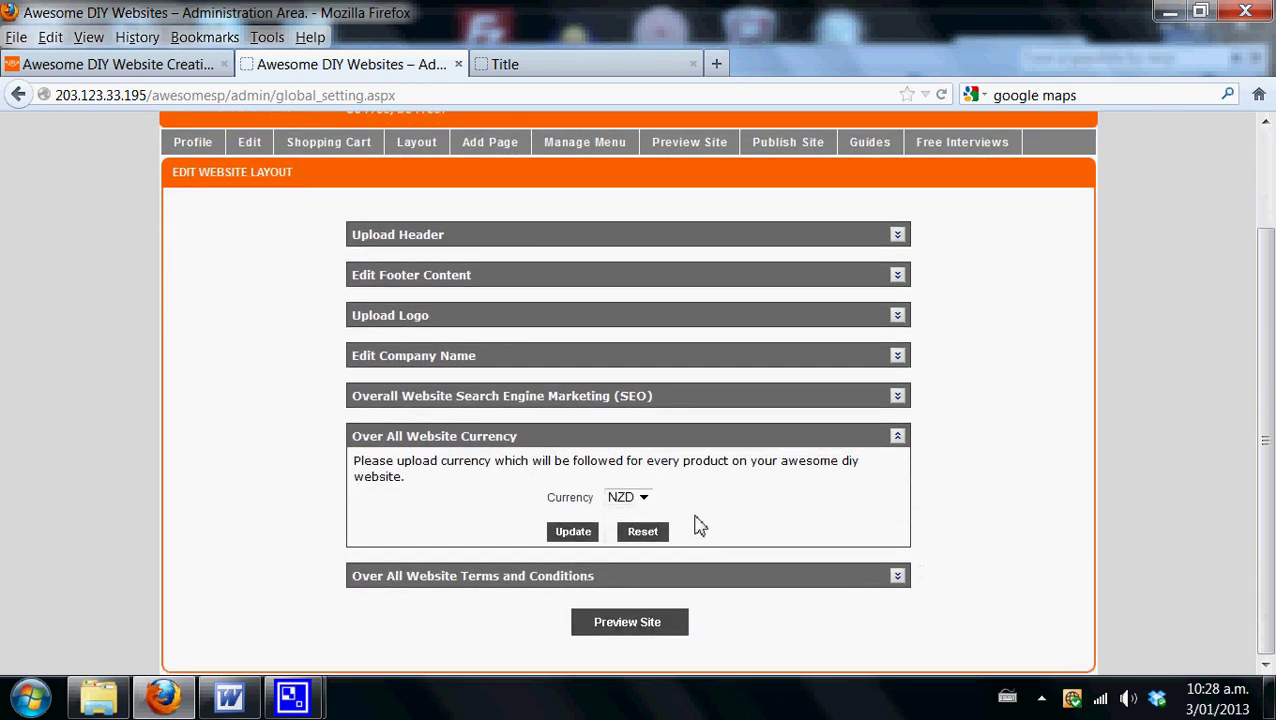
{"action": "left_click", "coordinate": [641, 499]}
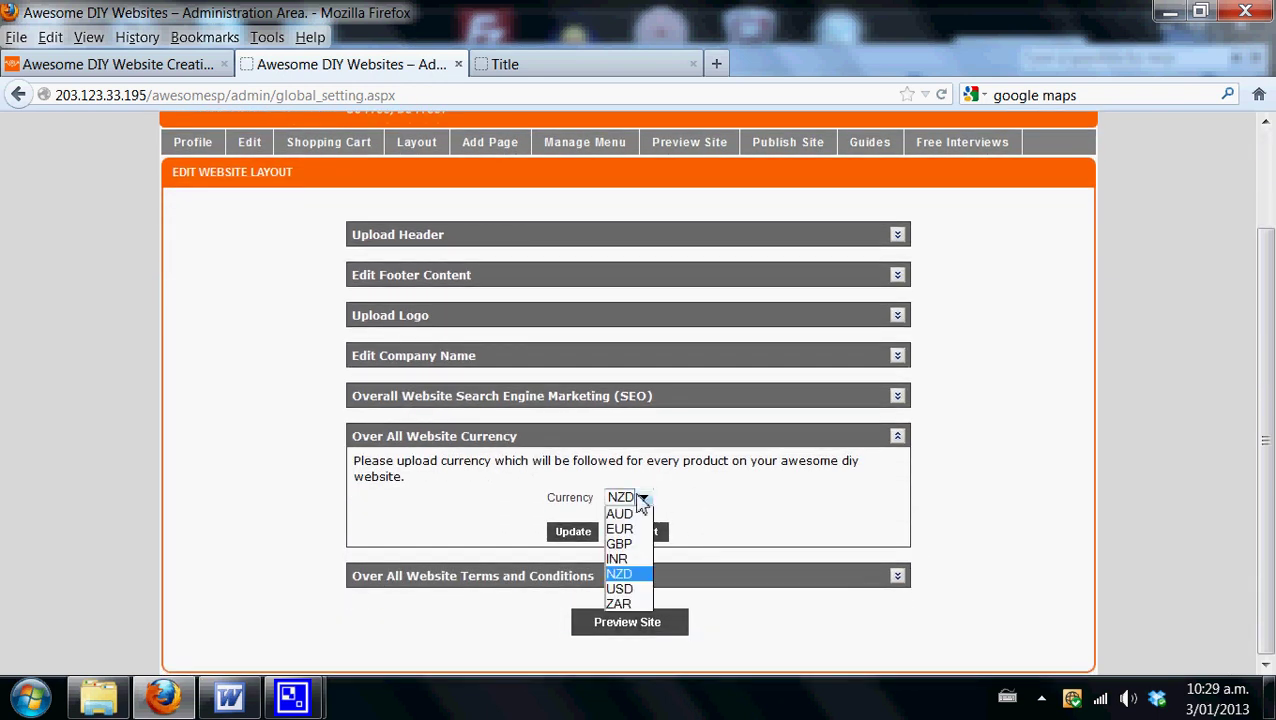
{"action": "left_click", "coordinate": [632, 577]}
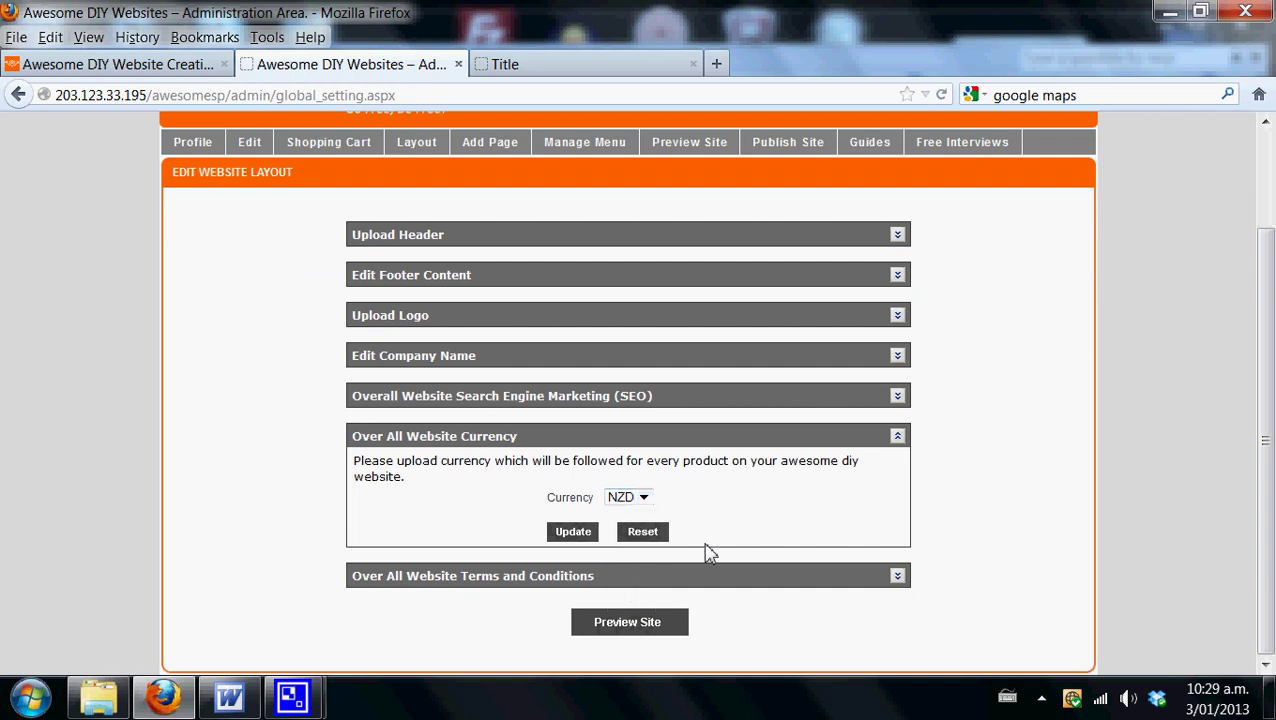
{"action": "left_click", "coordinate": [565, 537]}
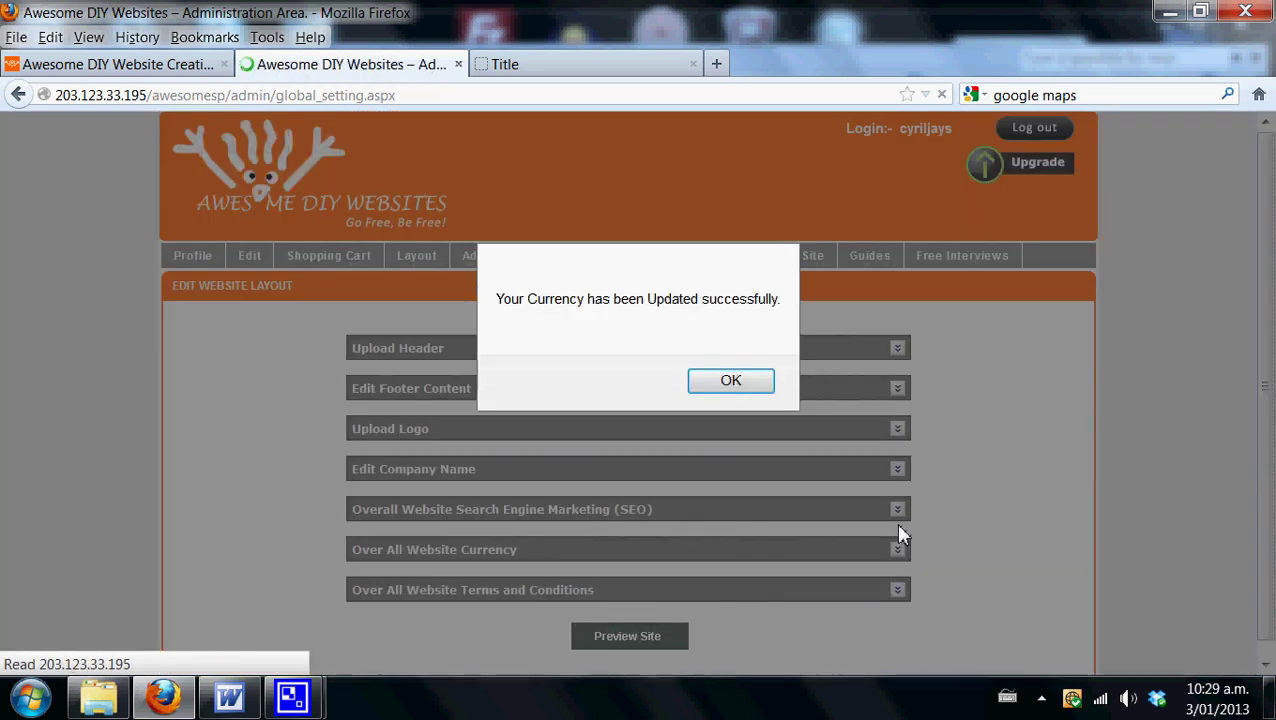
{"action": "left_click", "coordinate": [722, 386]}
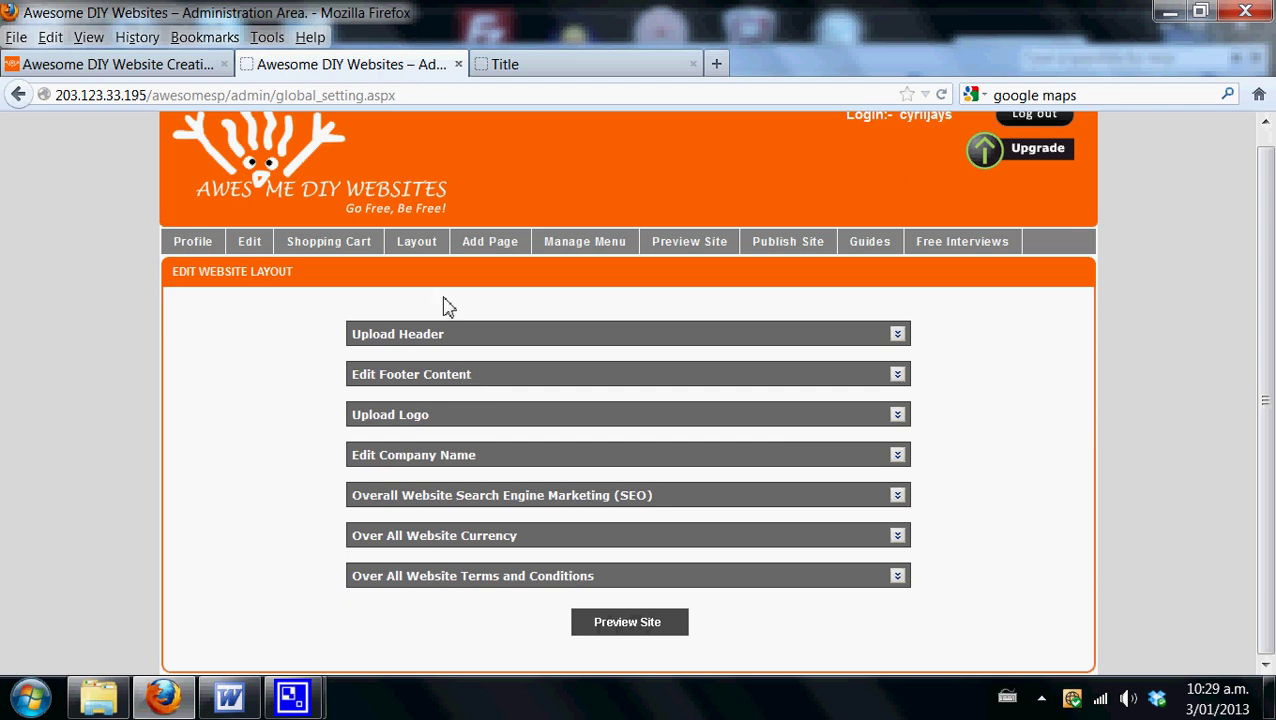
Go to SHOP ONLINE > Tops in the site preview to list Ladies Top and Green Ladies Top
{"action": "left_click", "coordinate": [676, 247]}
{"action": "left_click", "coordinate": [587, 64]}
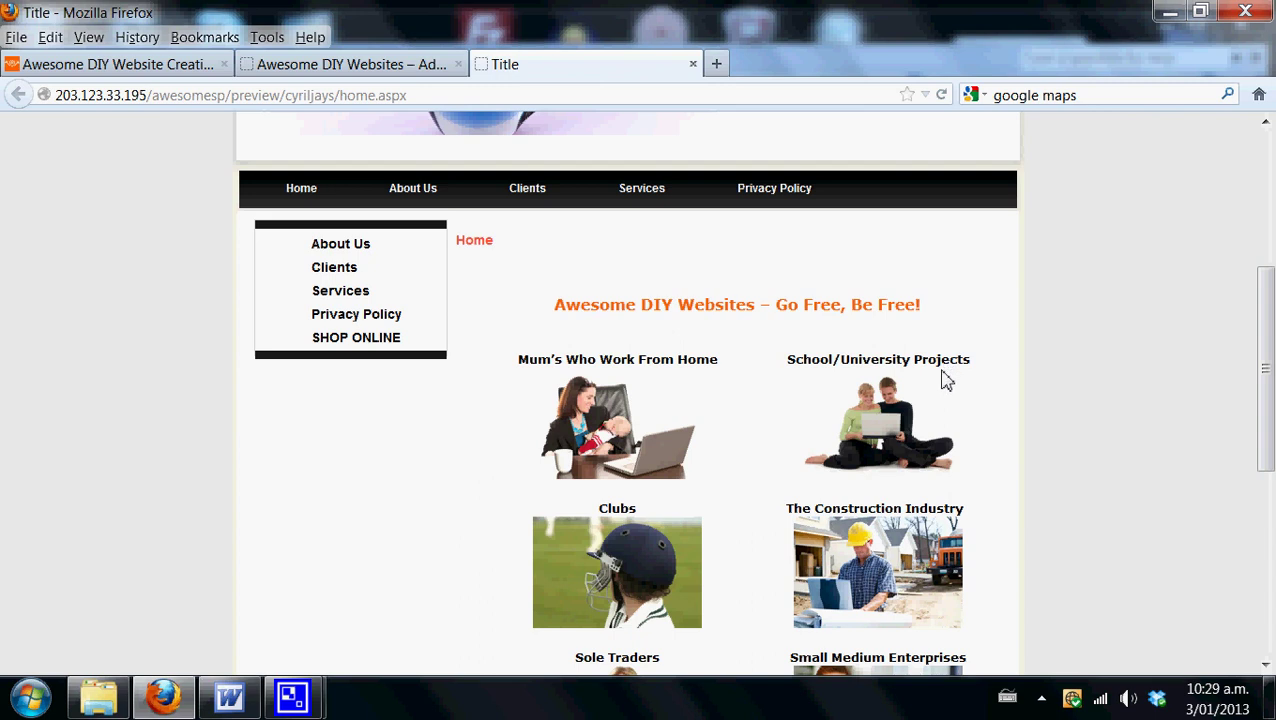
{"action": "mouse_move", "coordinate": [380, 342]}
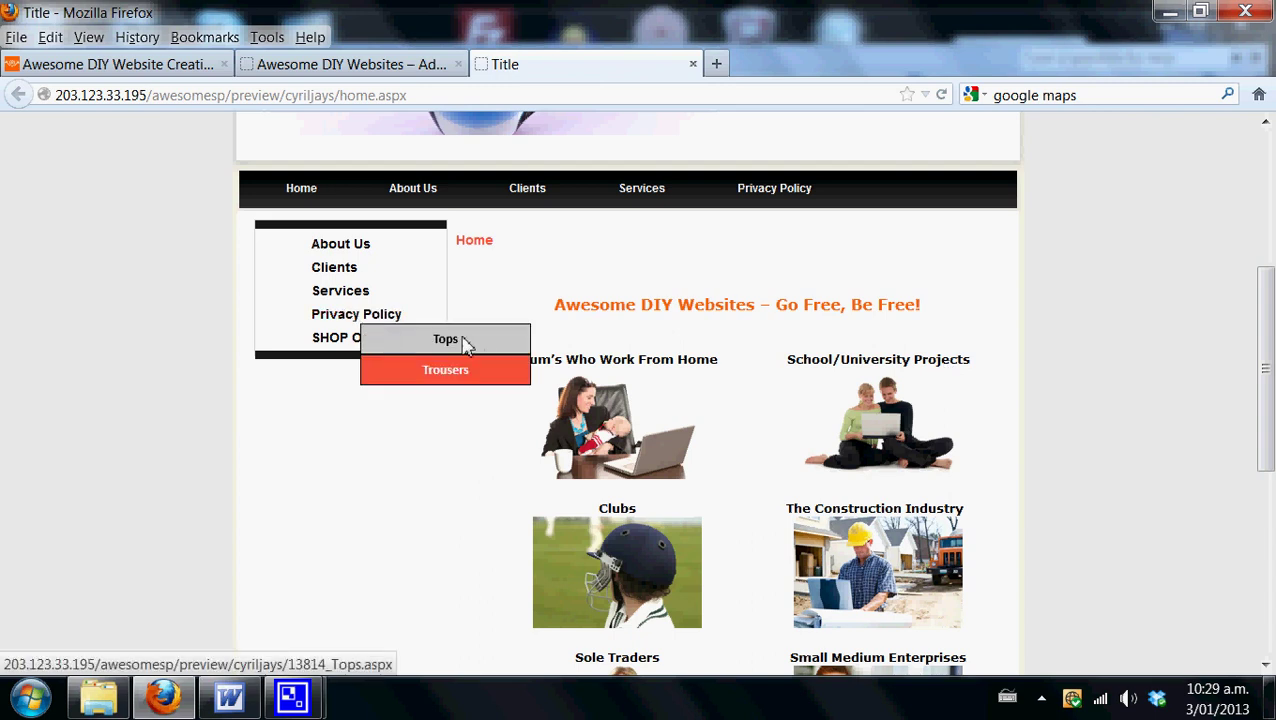
{"action": "left_click", "coordinate": [500, 340]}
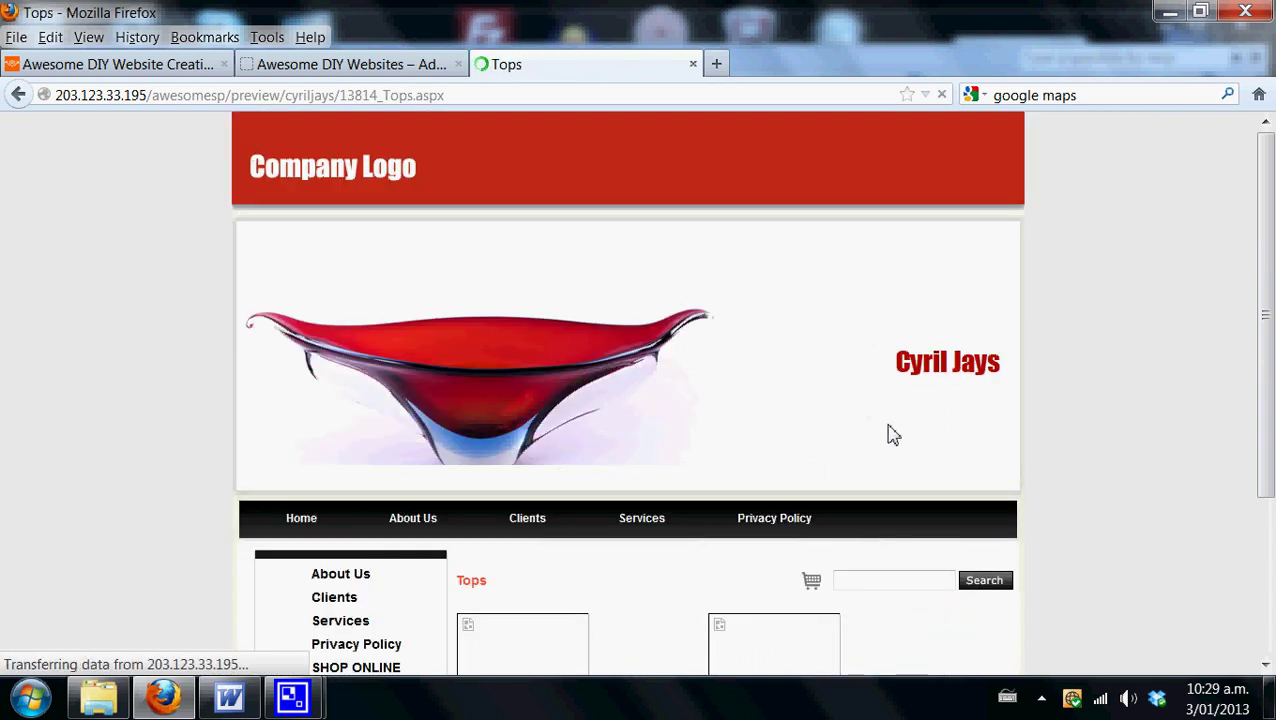
{"action": "scroll", "coordinate": [1000, 430], "scroll_direction": "down", "scroll_amount": 3}
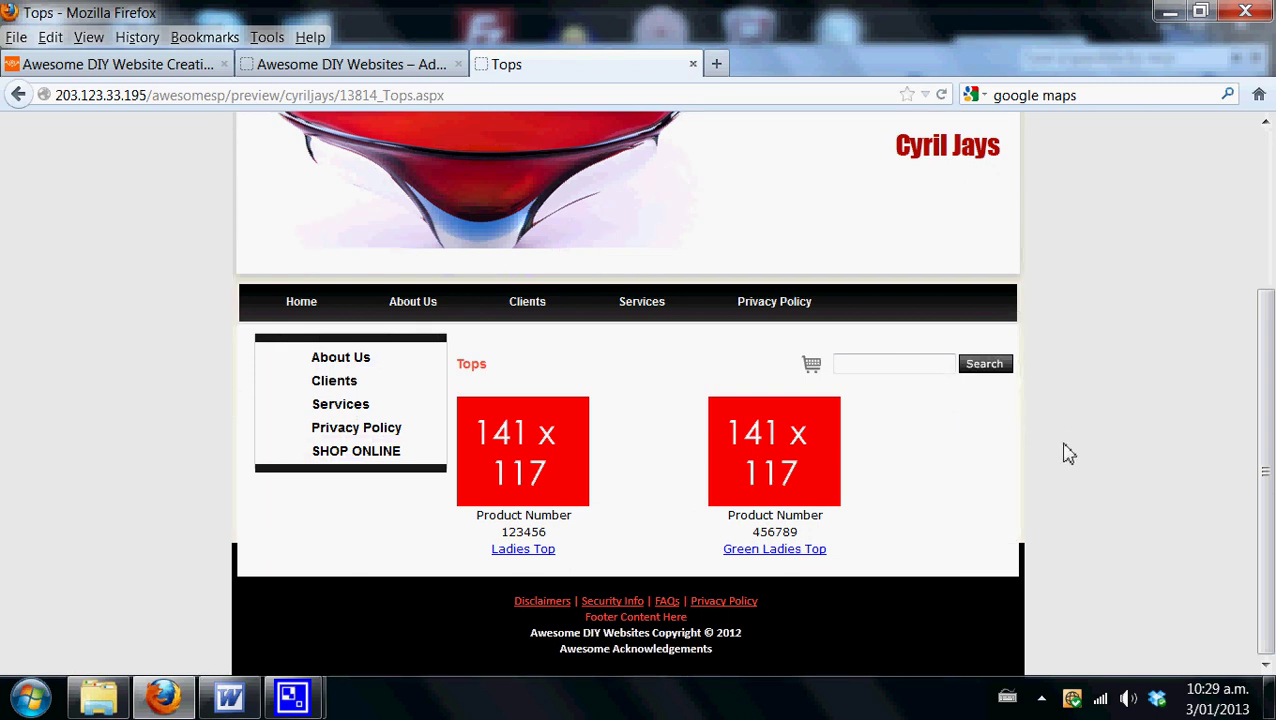
Open the Ladies Top product and browse through its enlarged product images
{"action": "left_click", "coordinate": [522, 490]}
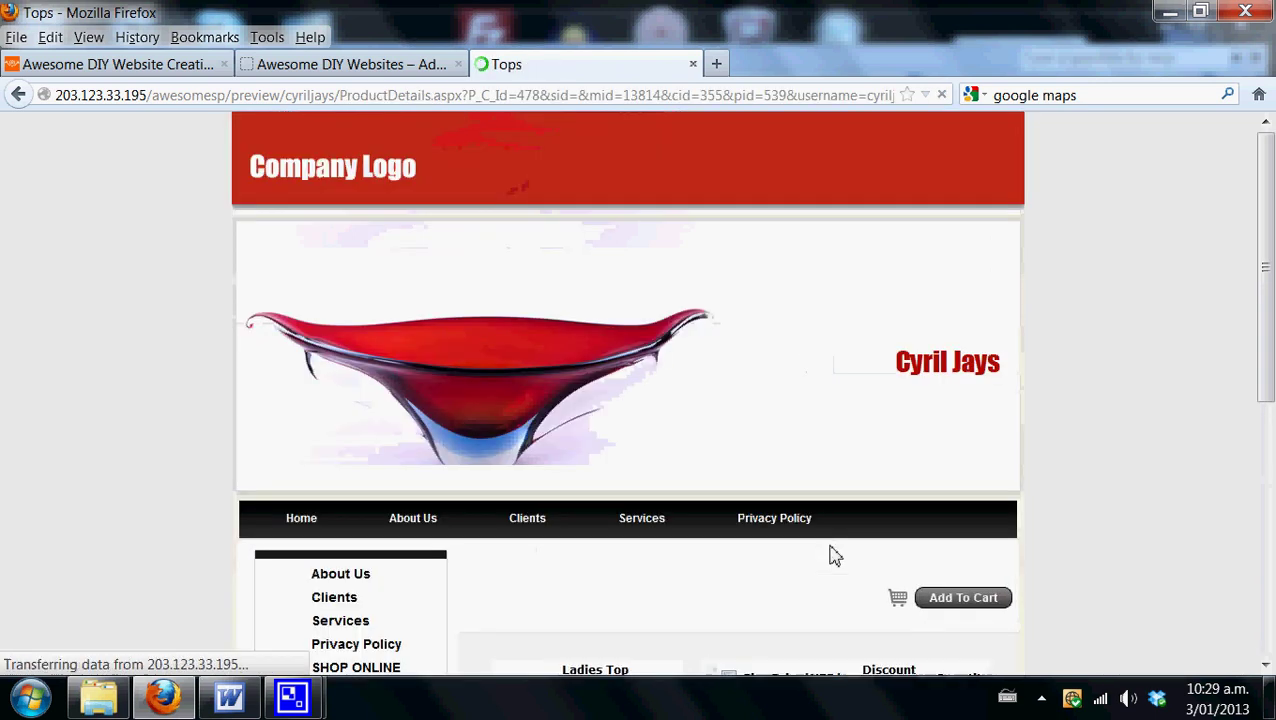
{"action": "scroll", "coordinate": [855, 505], "scroll_direction": "down", "scroll_amount": 6}
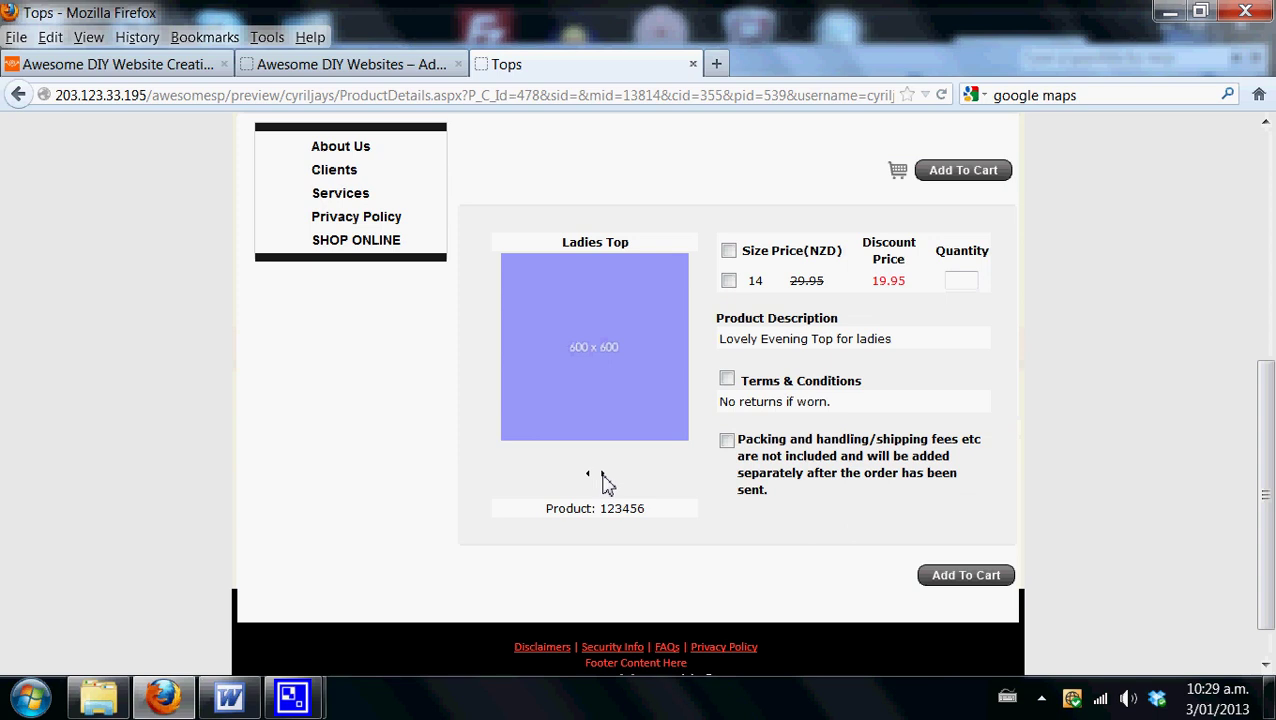
{"action": "left_click", "coordinate": [603, 476]}
{"action": "left_click", "coordinate": [603, 476]}
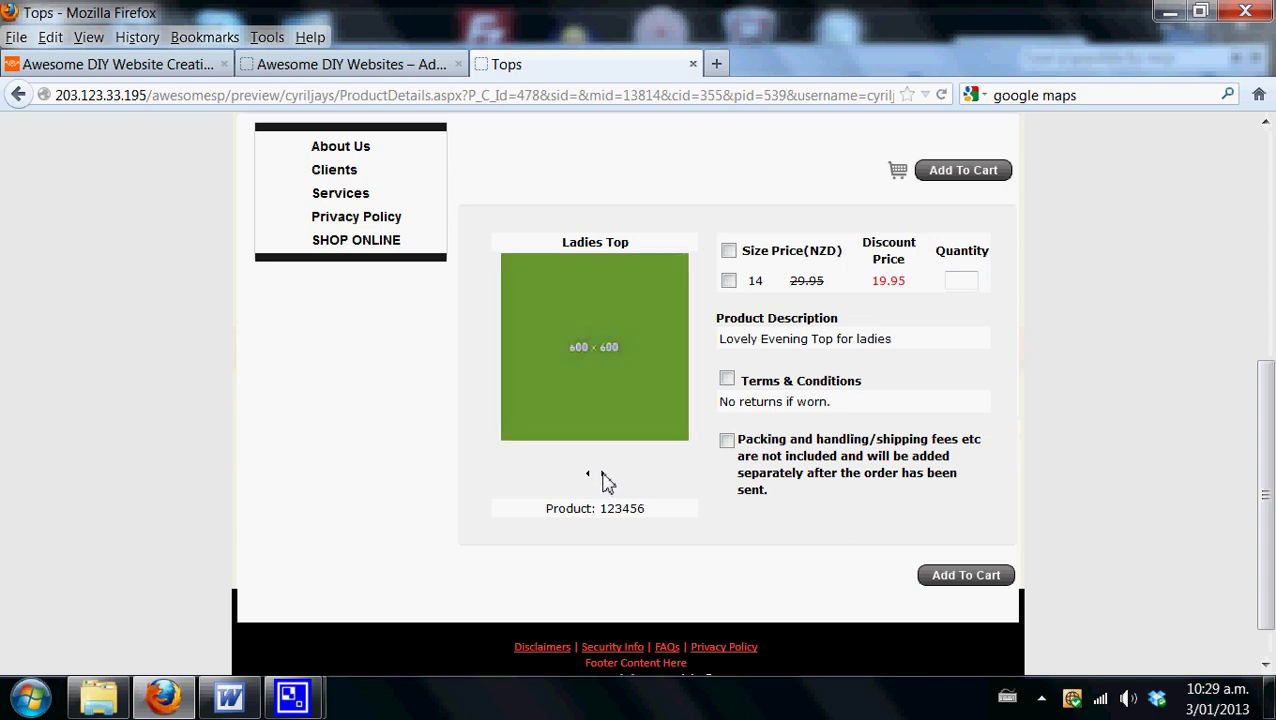
{"action": "left_click", "coordinate": [612, 400]}
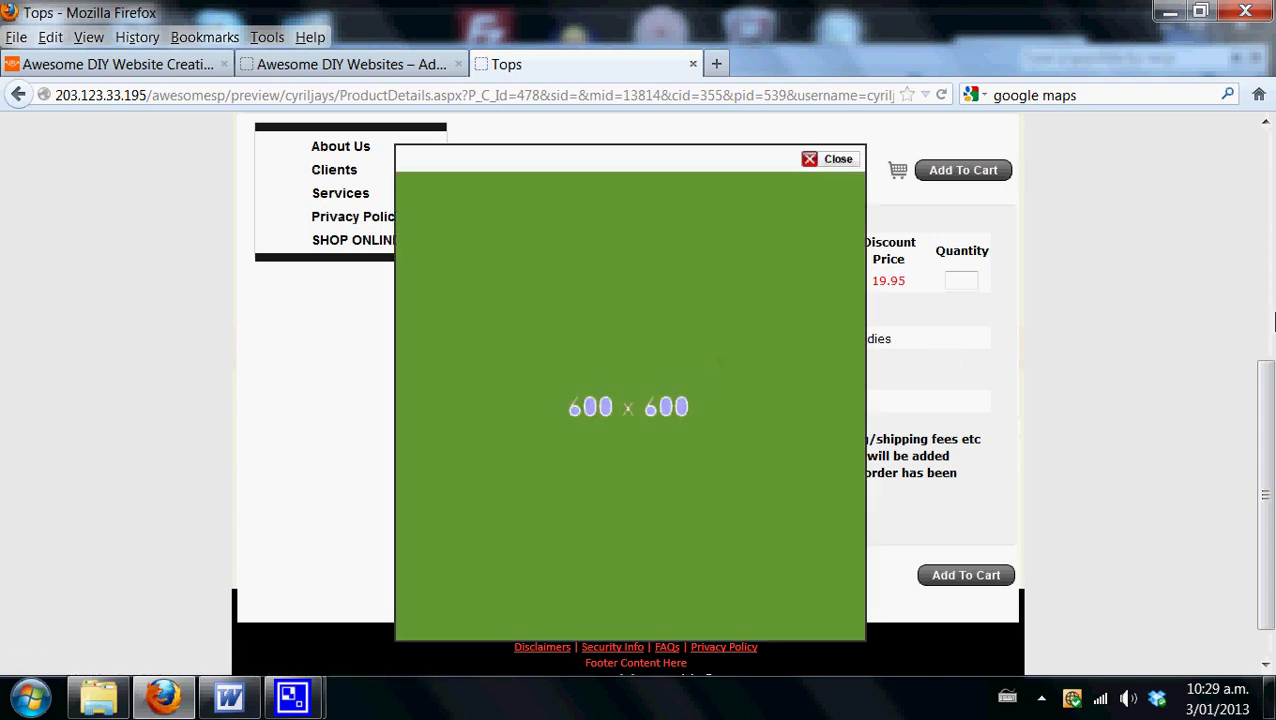
{"action": "left_click", "coordinate": [834, 161]}
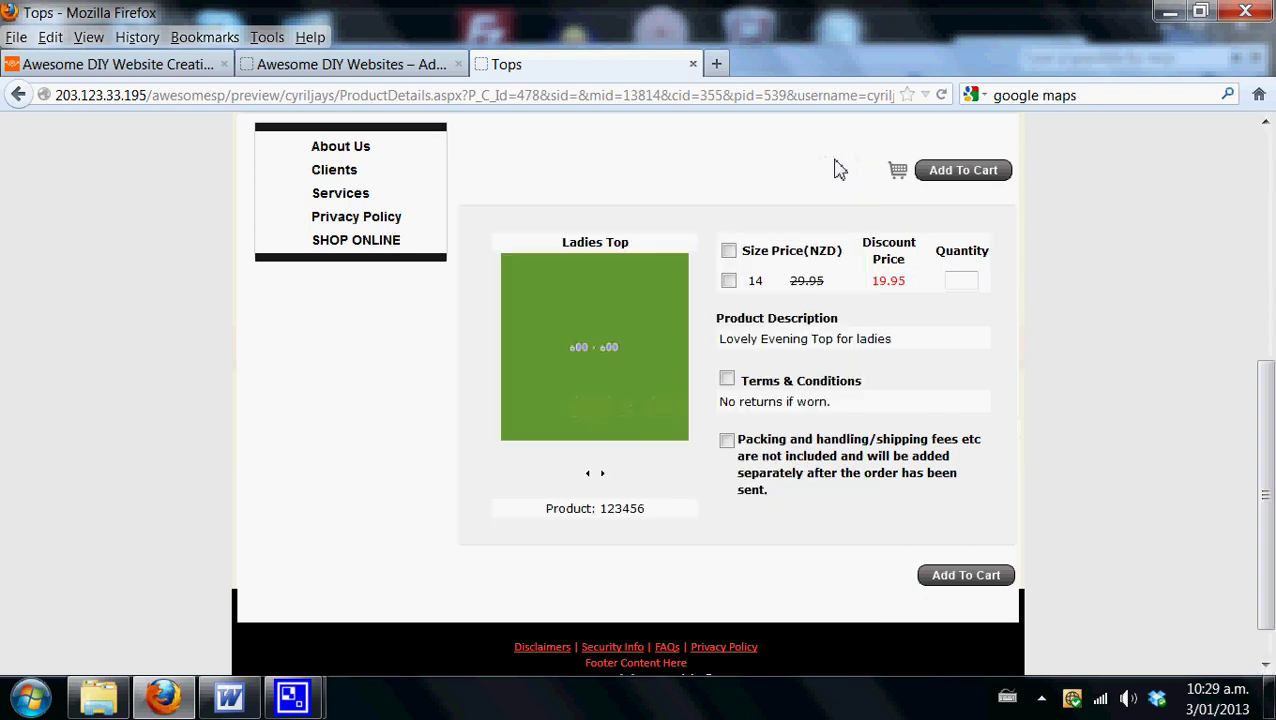
Choose size 14, accept the terms and packing conditions, and enter quantity 1
{"action": "left_click", "coordinate": [728, 281]}
{"action": "left_click", "coordinate": [729, 250]}
{"action": "left_click", "coordinate": [727, 379]}
{"action": "left_click", "coordinate": [726, 440]}
{"action": "left_click", "coordinate": [962, 282]}
{"action": "type", "text": "1"}
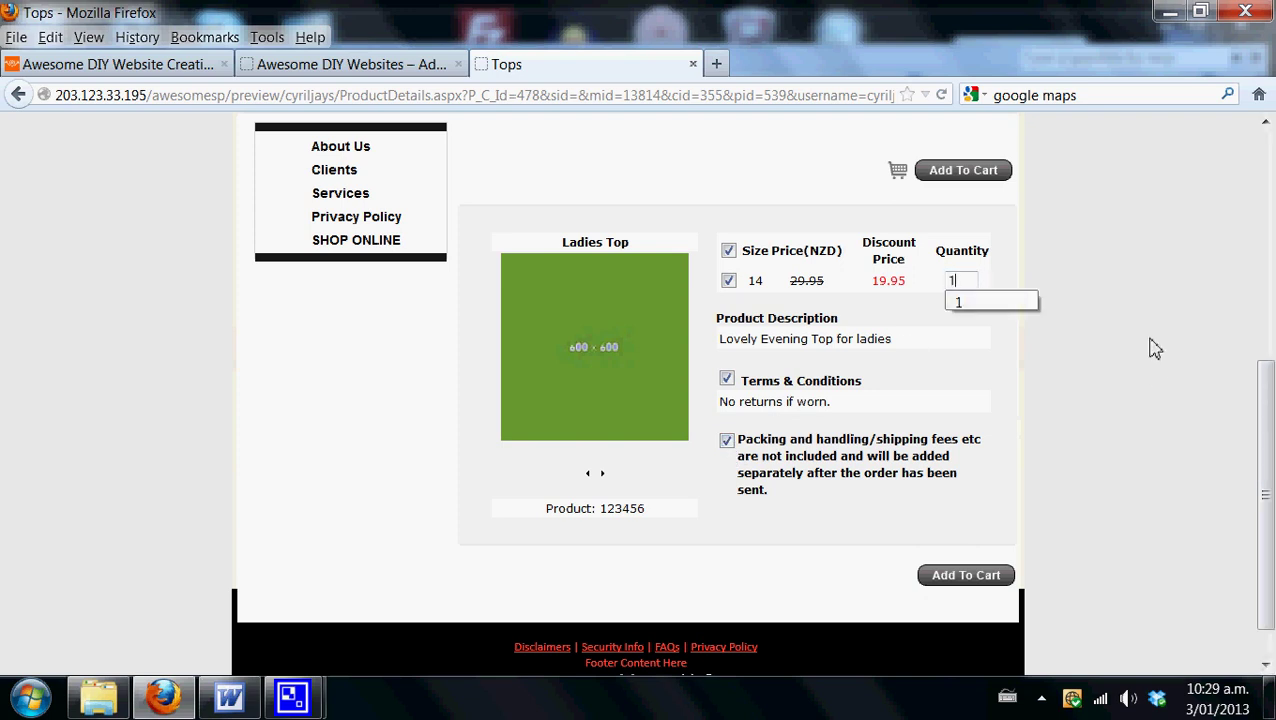
{"action": "left_click", "coordinate": [994, 303]}
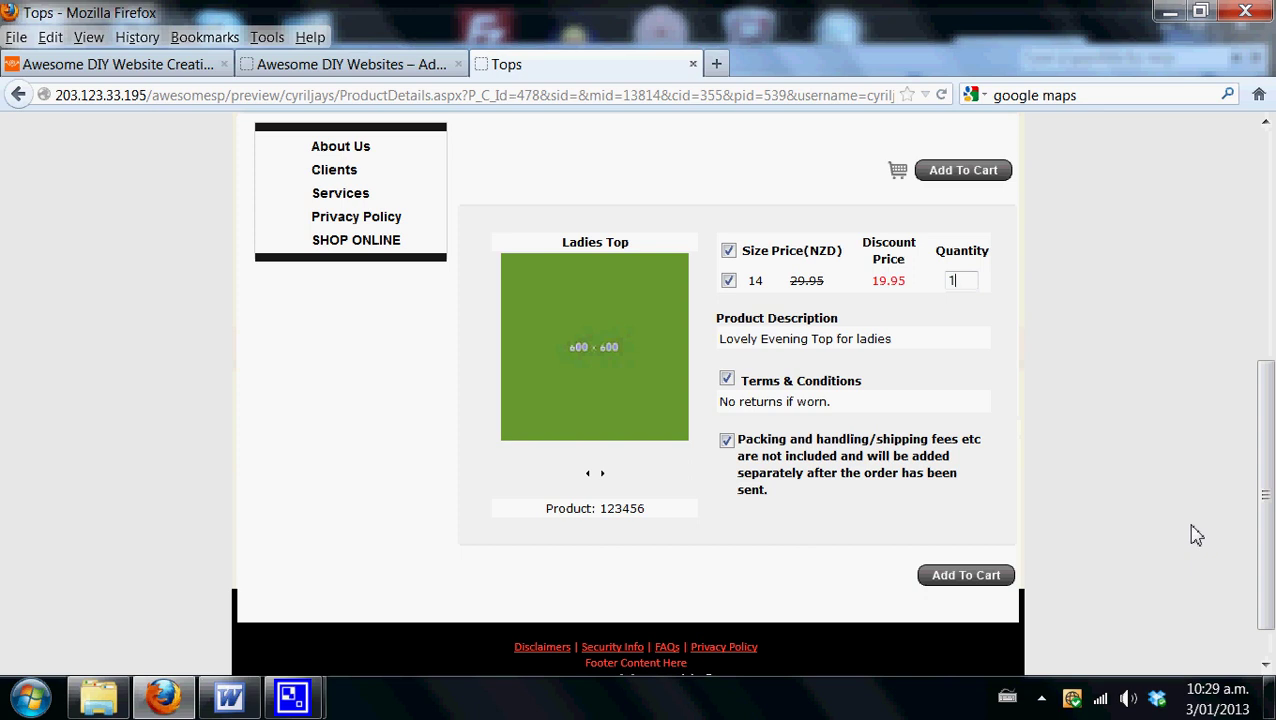
{"action": "left_click", "coordinate": [981, 584]}
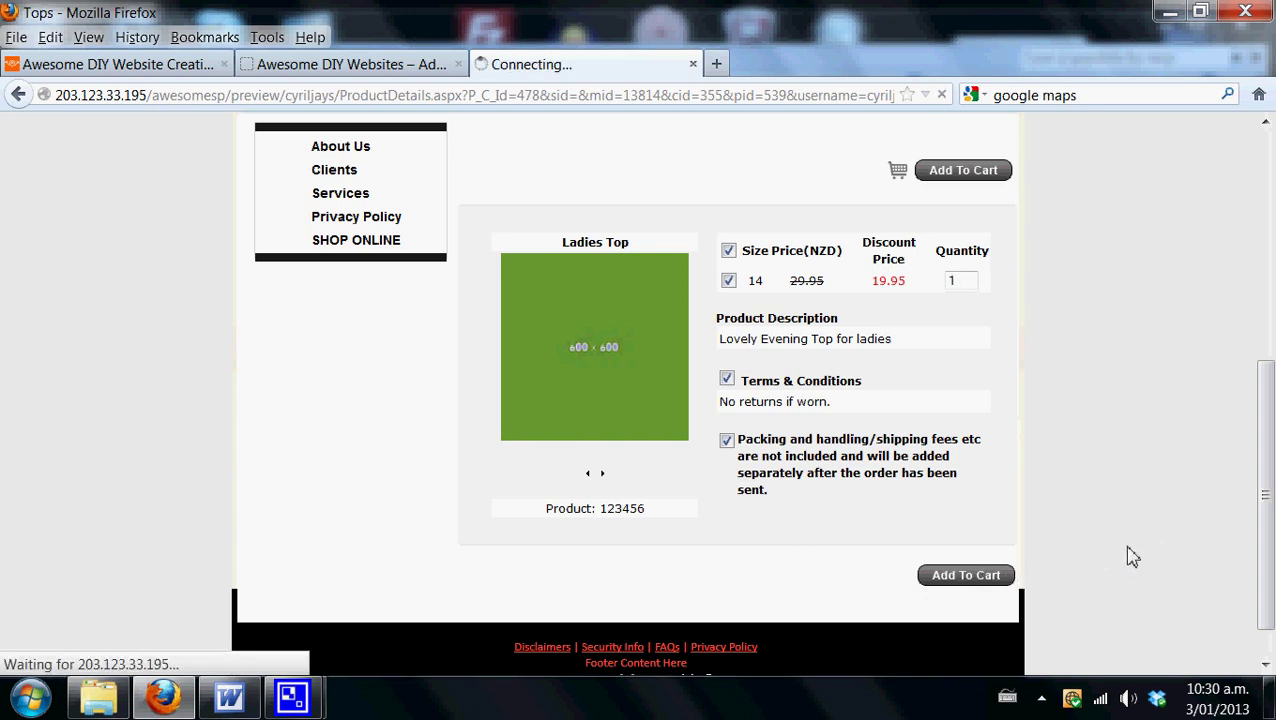
{"action": "scroll", "coordinate": [1114, 547], "scroll_direction": "down", "scroll_amount": 5}
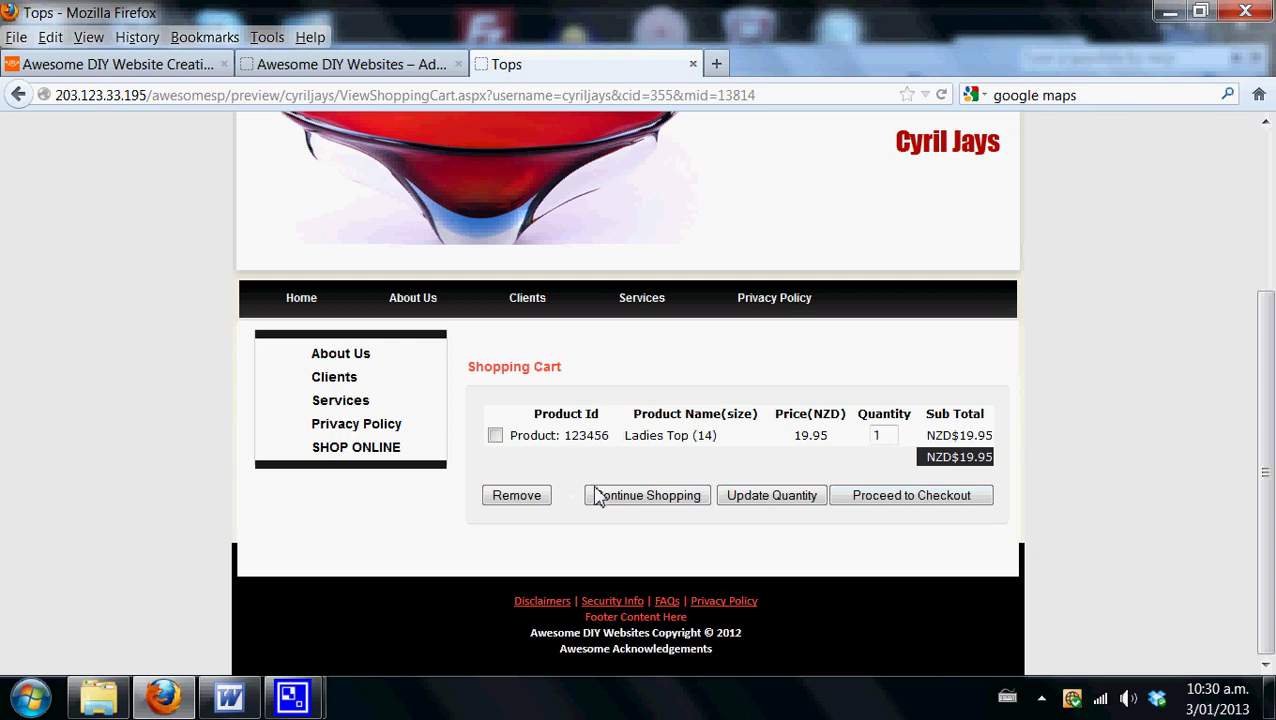
{"action": "left_click", "coordinate": [958, 503]}
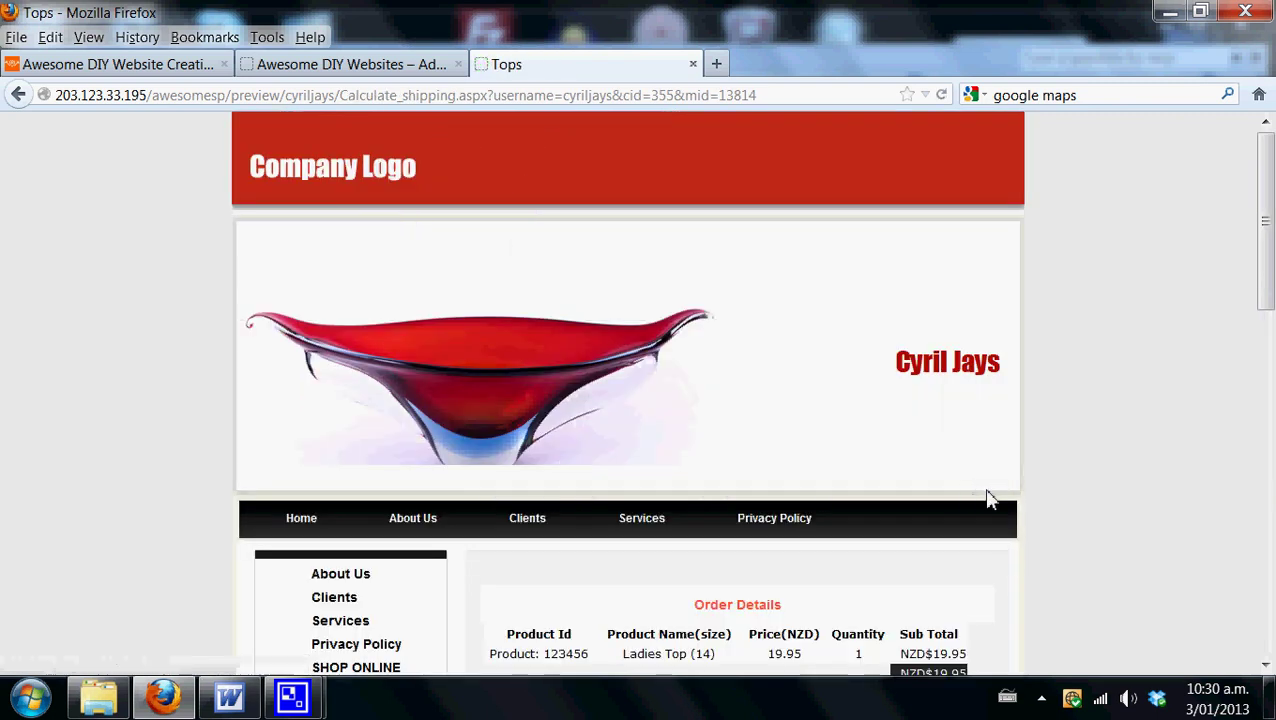
{"action": "scroll", "coordinate": [985, 504], "scroll_direction": "down", "scroll_amount": 5}
{"action": "scroll", "coordinate": [983, 490], "scroll_direction": "down", "scroll_amount": 4}
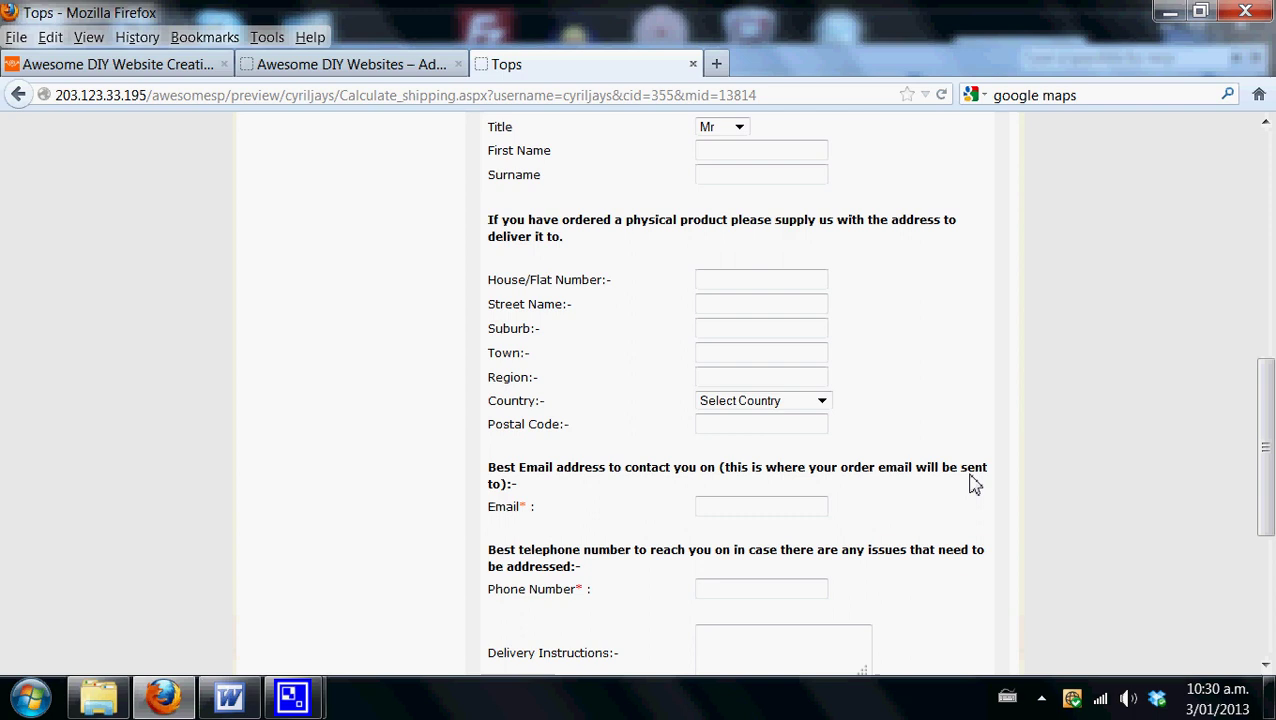
{"action": "scroll", "coordinate": [975, 484], "scroll_direction": "down", "scroll_amount": 4}
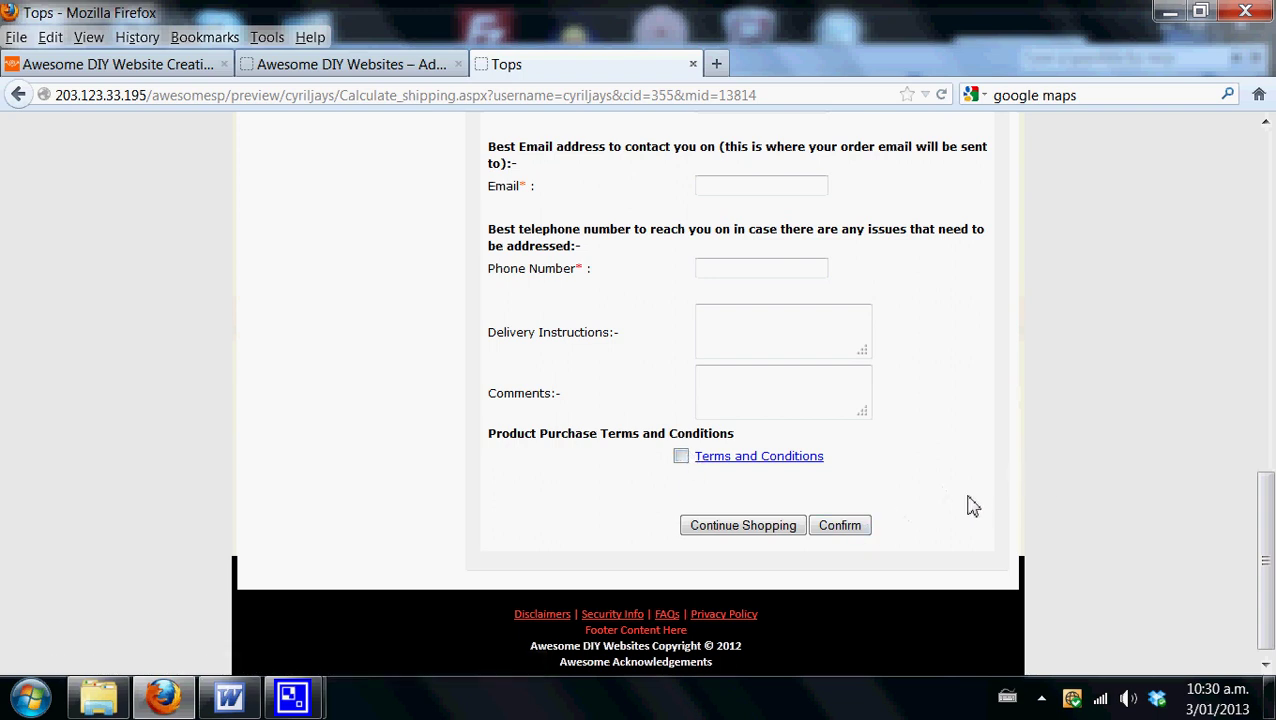
{"action": "scroll", "coordinate": [975, 500], "scroll_direction": "up", "scroll_amount": 5}
{"action": "scroll", "coordinate": [975, 500], "scroll_direction": "up", "scroll_amount": 6}
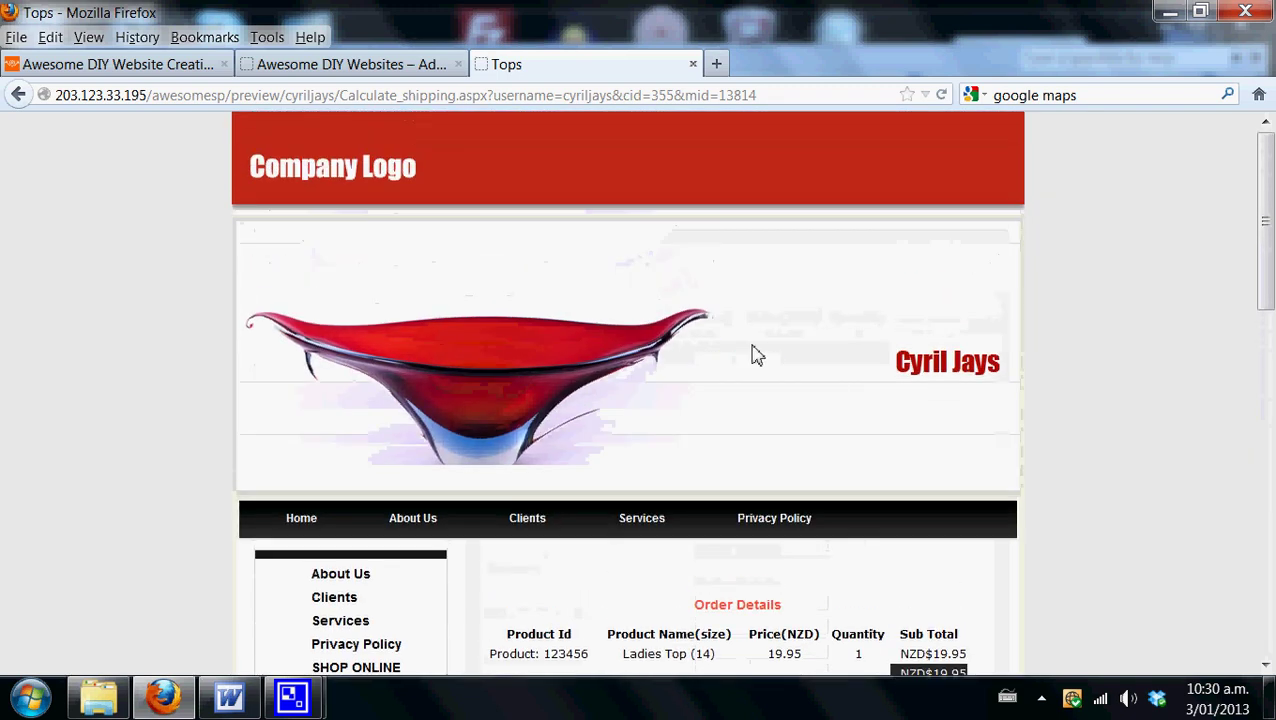
Open the admin Profile page and select the Current Email value in the Edit Profile form
{"action": "left_click", "coordinate": [305, 72]}
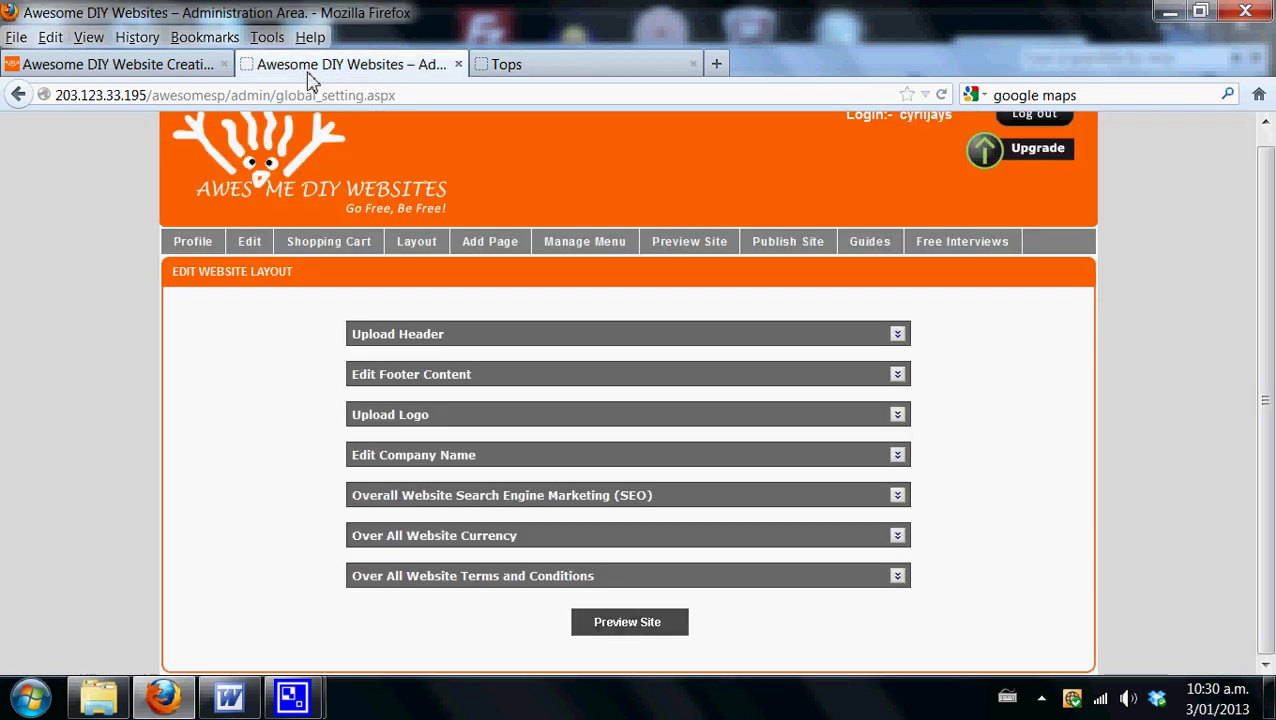
{"action": "left_click", "coordinate": [253, 269]}
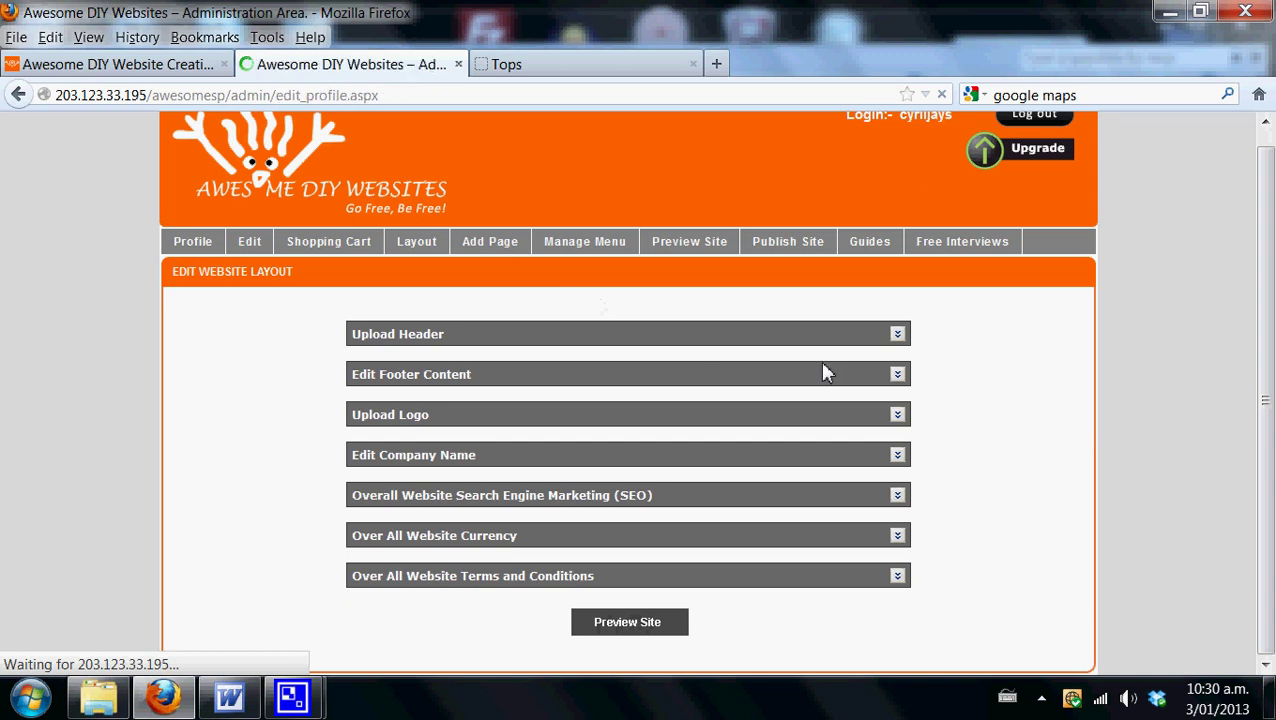
{"action": "scroll", "coordinate": [856, 380], "scroll_direction": "down", "scroll_amount": 2}
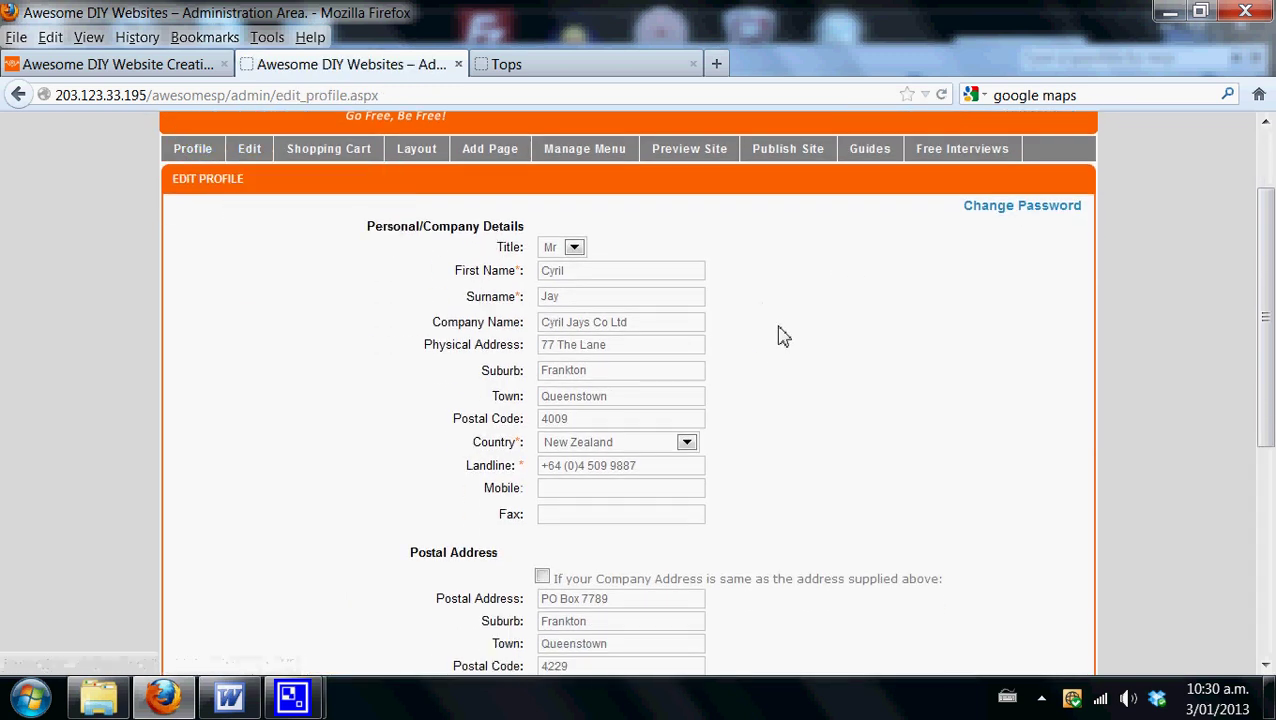
{"action": "scroll", "coordinate": [780, 335], "scroll_direction": "down", "scroll_amount": 4}
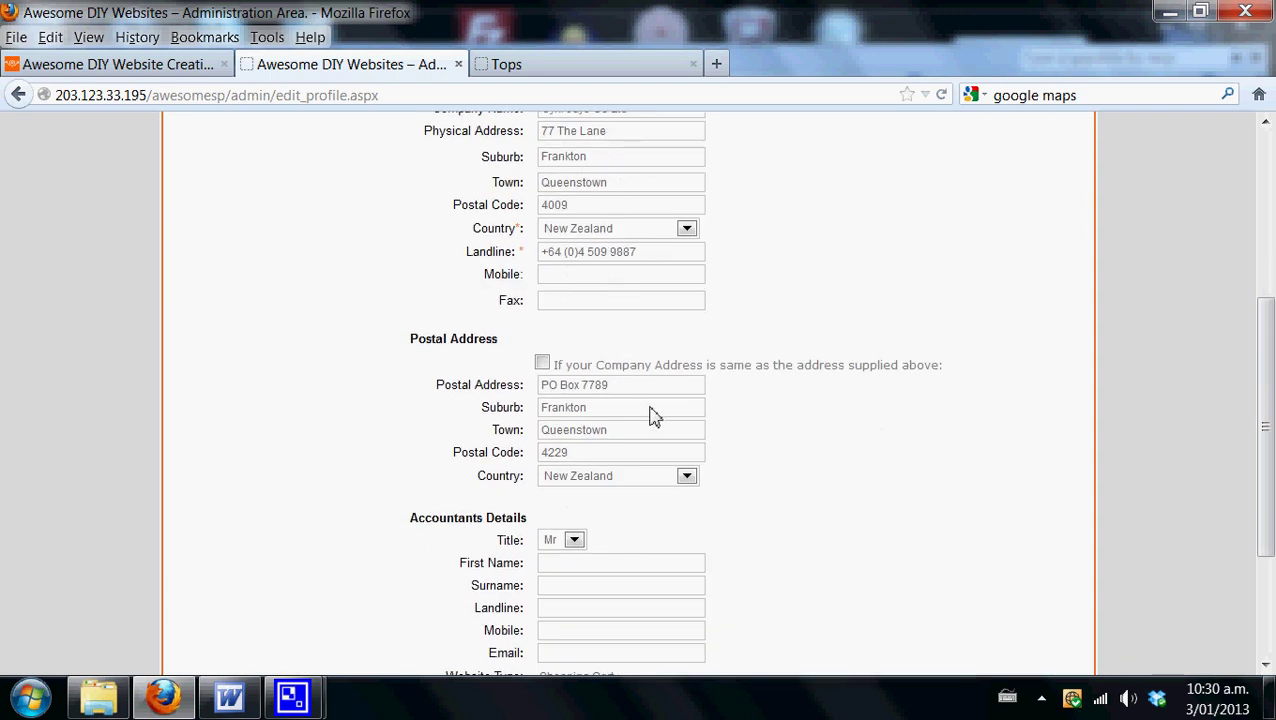
{"action": "scroll", "coordinate": [652, 416], "scroll_direction": "up", "scroll_amount": 2}
{"action": "scroll", "coordinate": [652, 416], "scroll_direction": "down", "scroll_amount": 6}
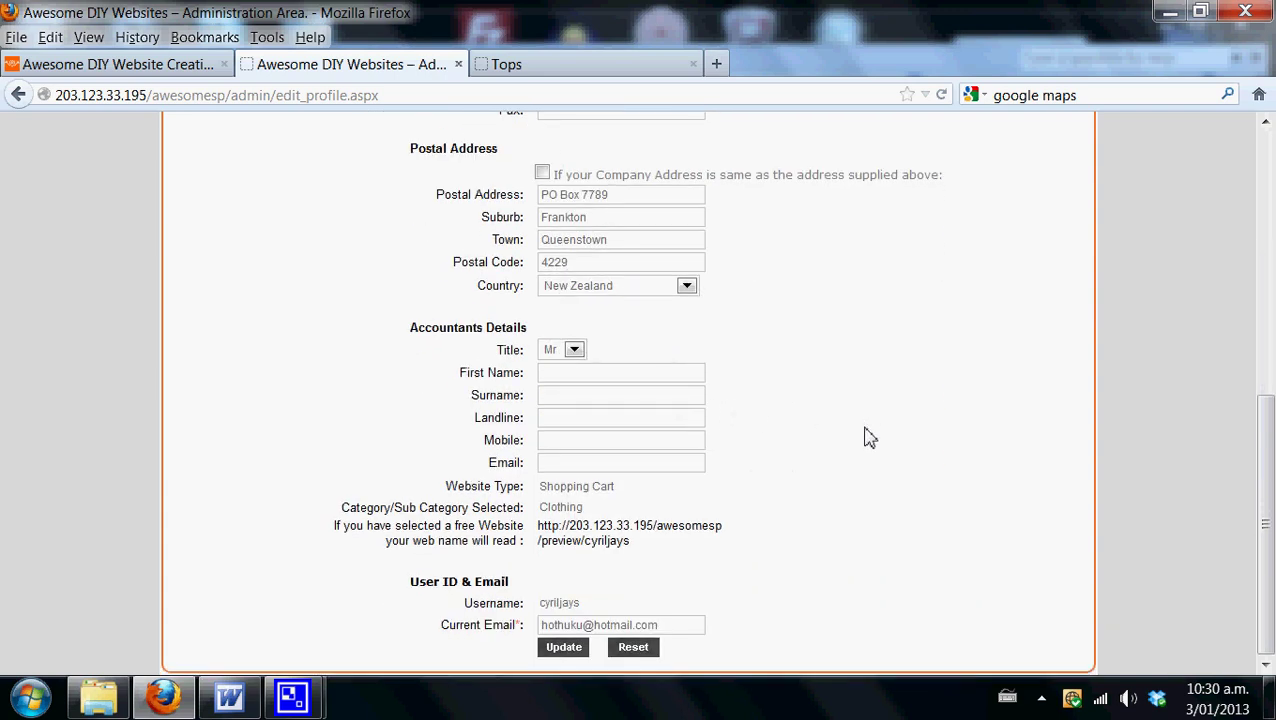
{"action": "left_click_drag", "start_coordinate": [694, 630], "coordinate": [530, 630]}
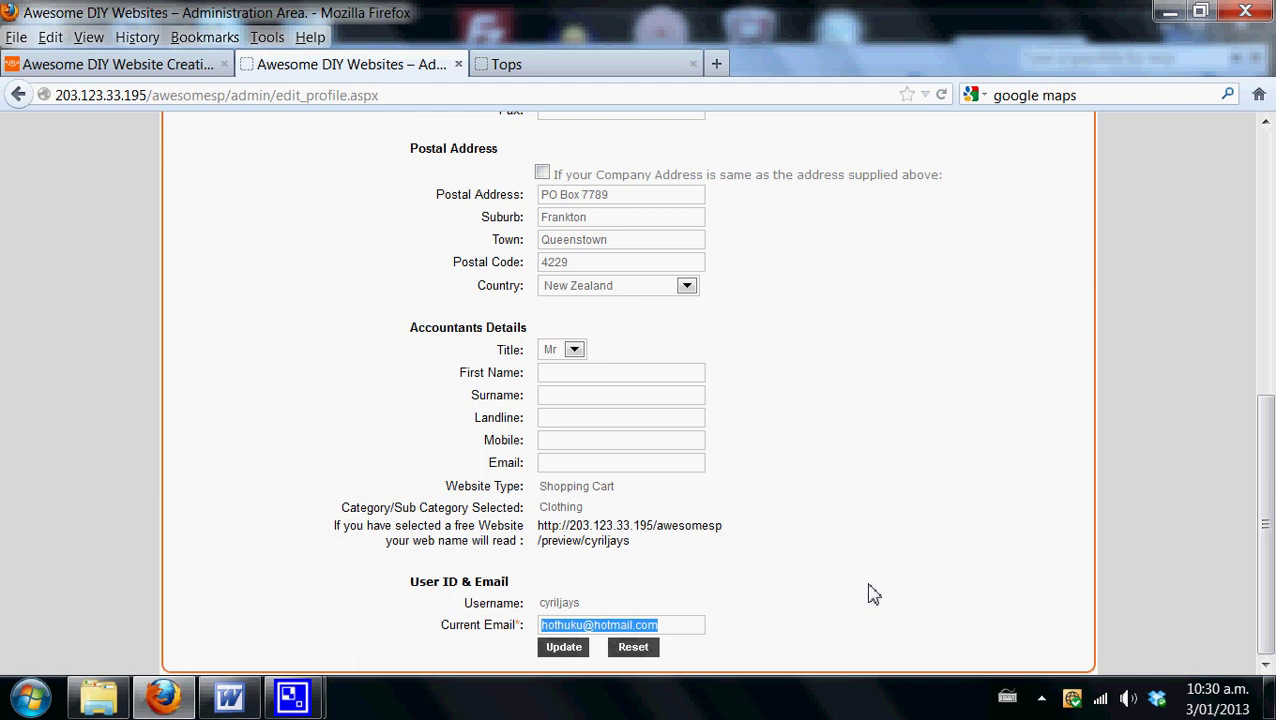
{"action": "scroll", "coordinate": [870, 593], "scroll_direction": "up", "scroll_amount": 5}
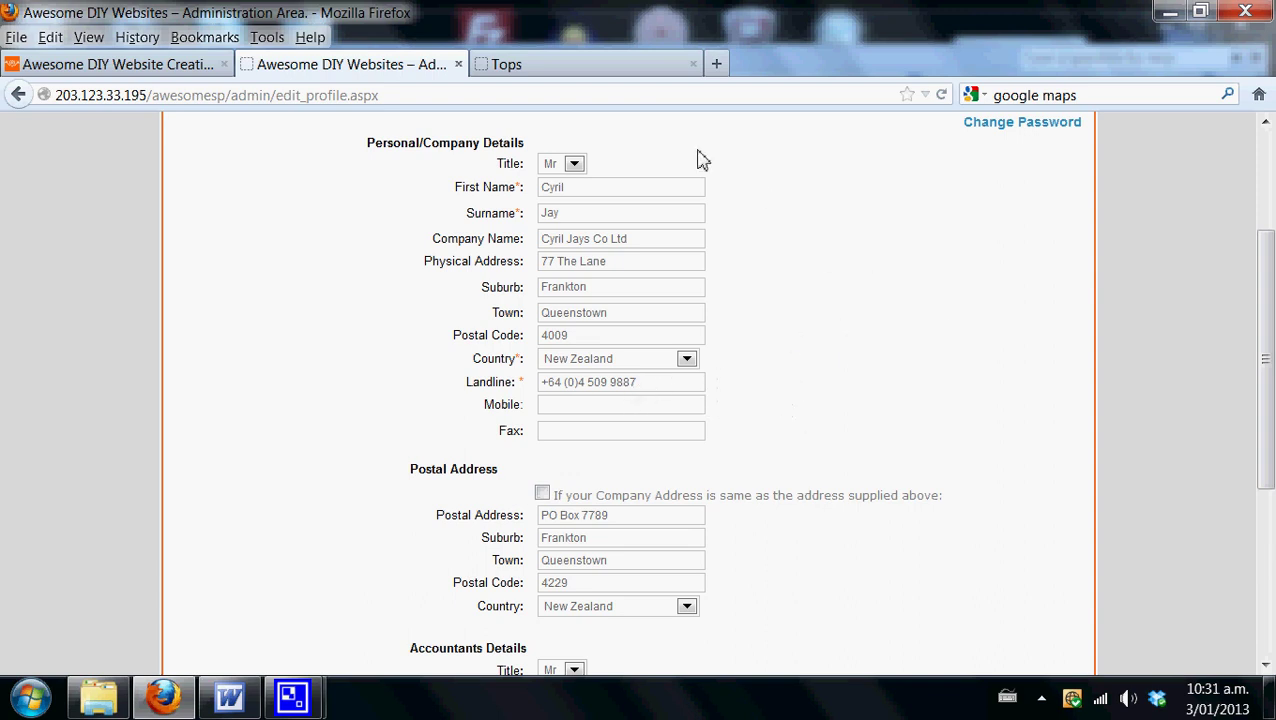
Glance at the shop's checkout preview, then return to the Edit Profile page
{"action": "left_click", "coordinate": [579, 75]}
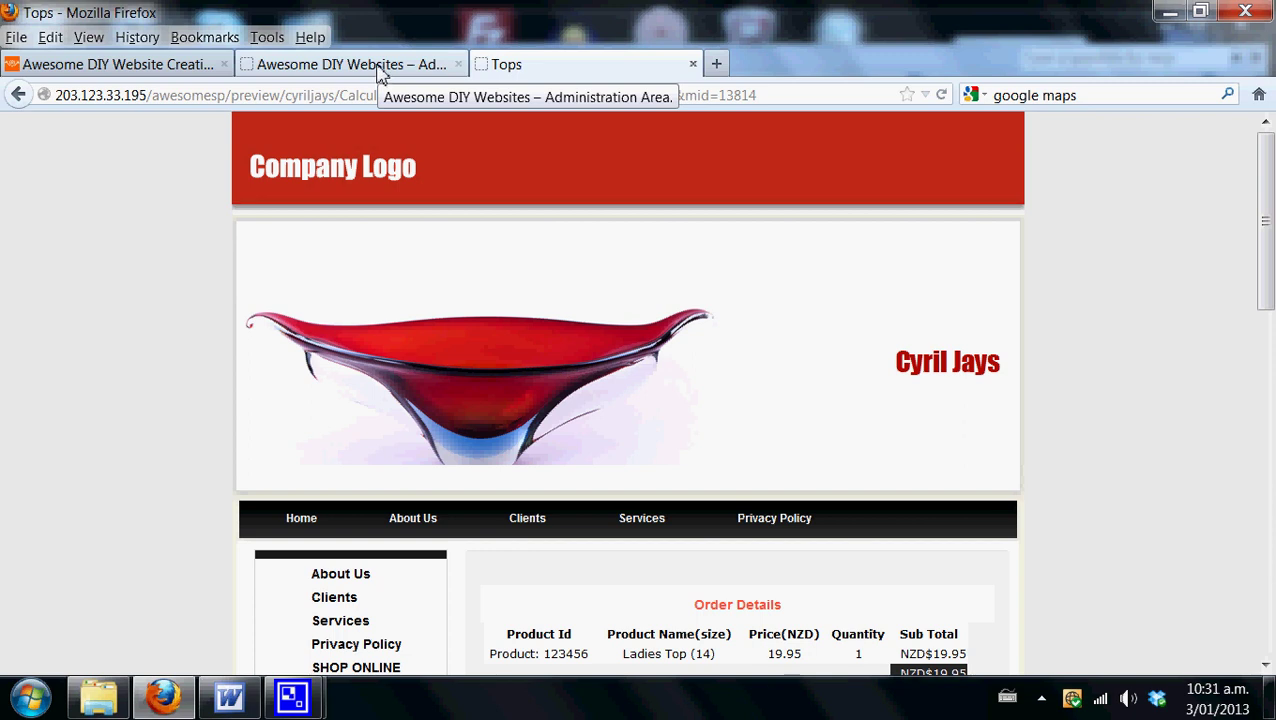
{"action": "scroll", "coordinate": [730, 525], "scroll_direction": "down", "scroll_amount": 4}
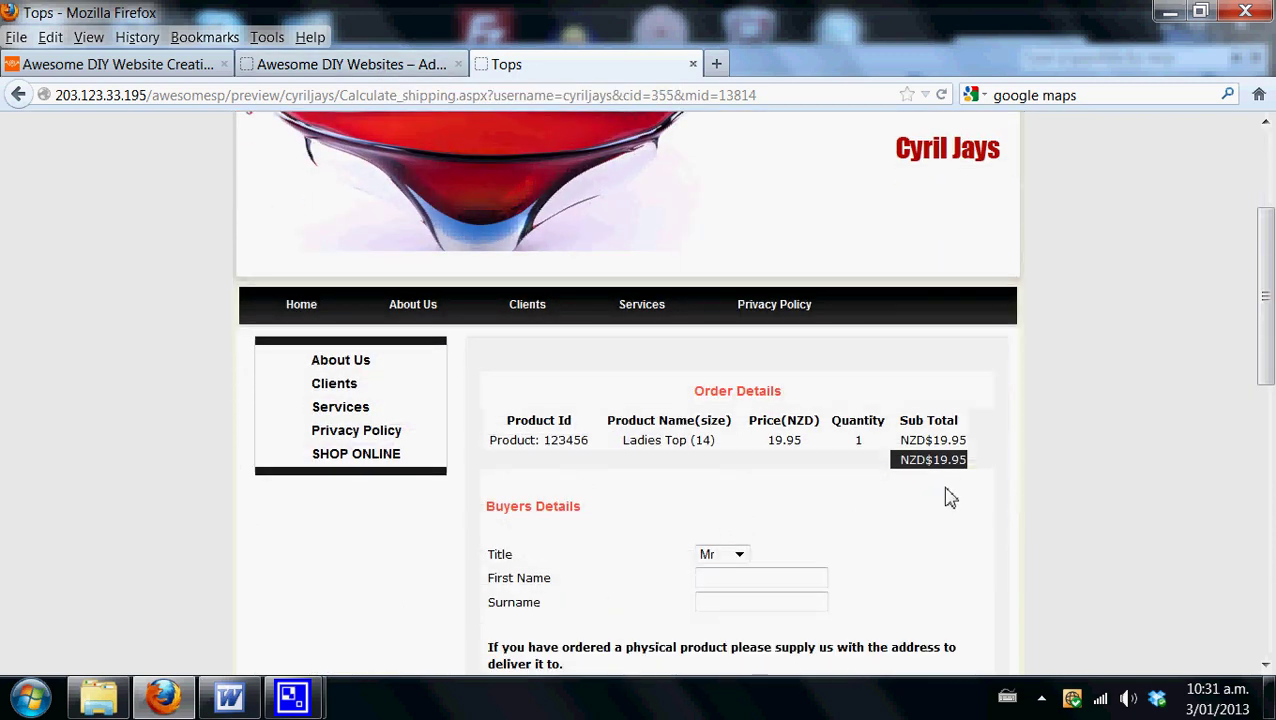
{"action": "left_click", "coordinate": [320, 66]}
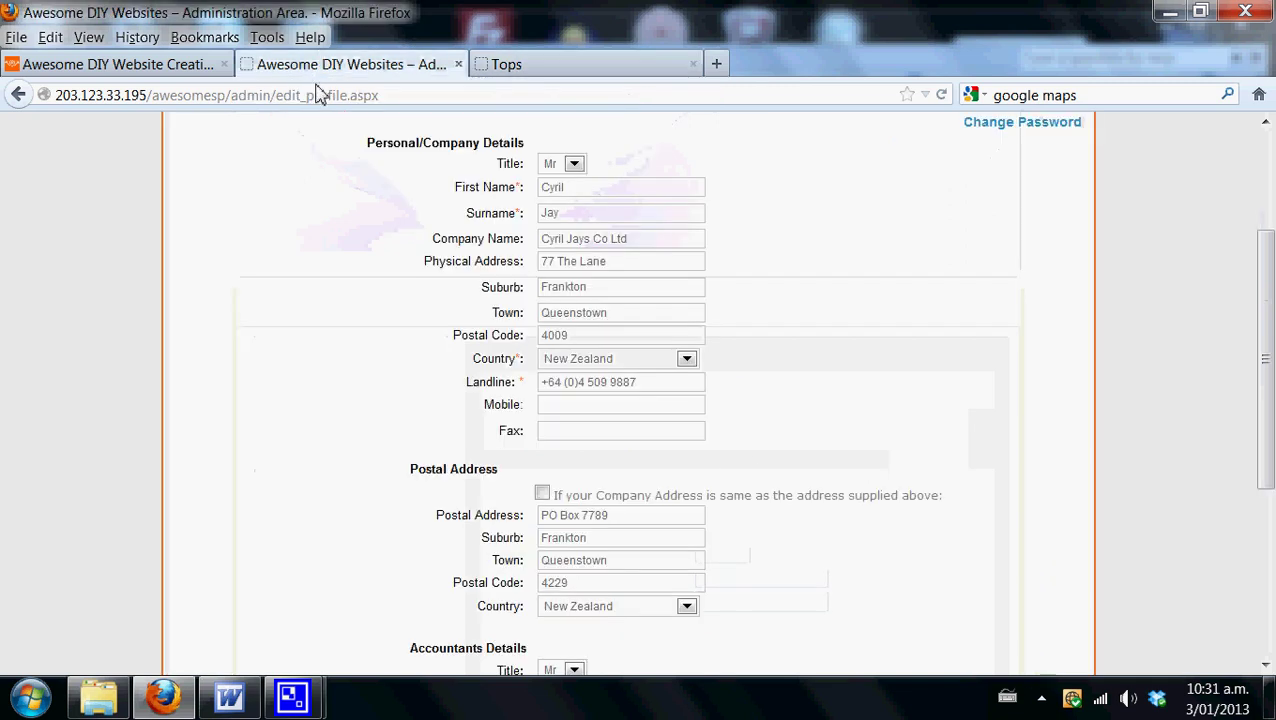
{"action": "scroll", "coordinate": [938, 375], "scroll_direction": "up", "scroll_amount": 4}
{"action": "mouse_move", "coordinate": [313, 251]}
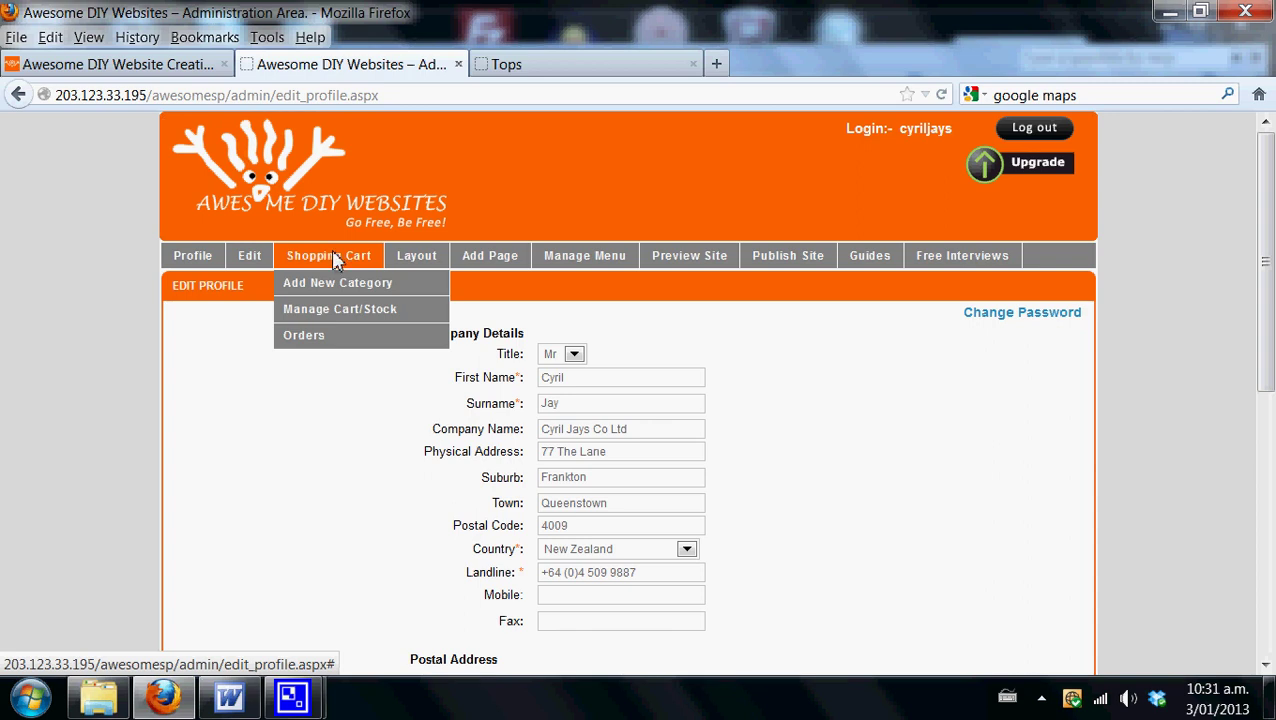
Open Shopping Cart > Orders and try the Date Between, Email and Order Number search fields
{"action": "left_click", "coordinate": [325, 339]}
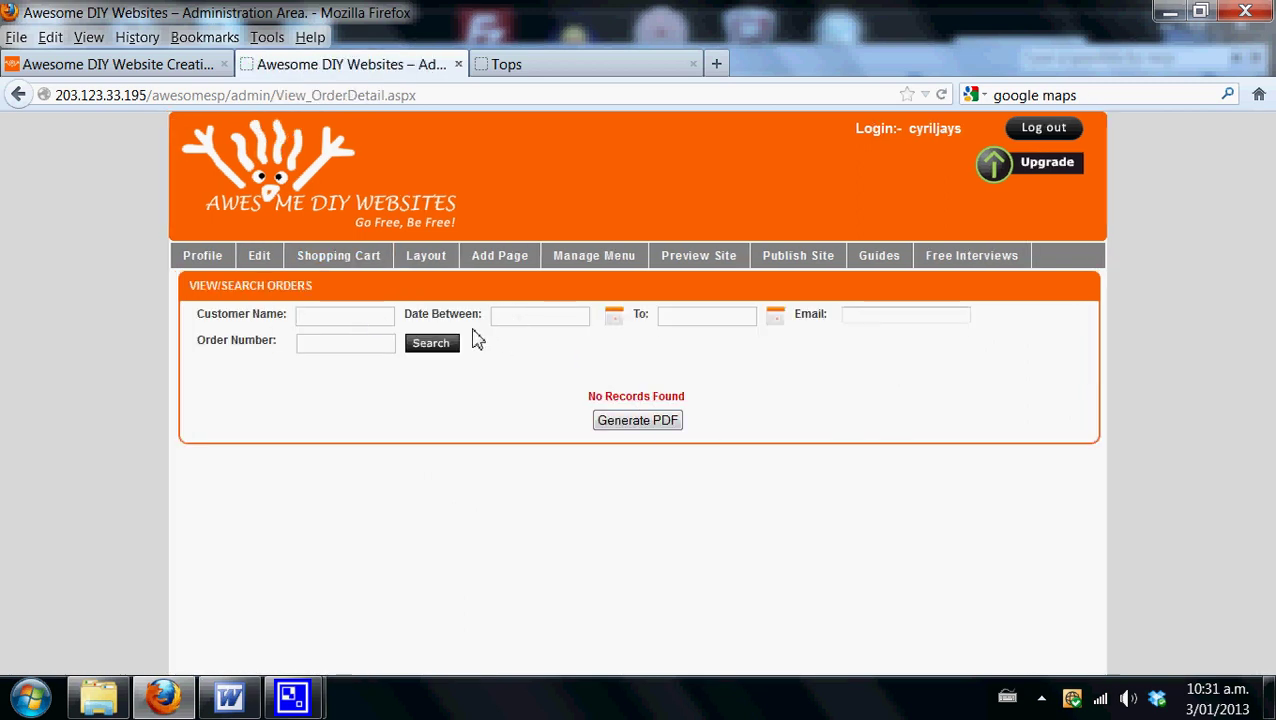
{"action": "left_click", "coordinate": [552, 325]}
{"action": "left_click", "coordinate": [891, 320]}
{"action": "left_click", "coordinate": [390, 344]}
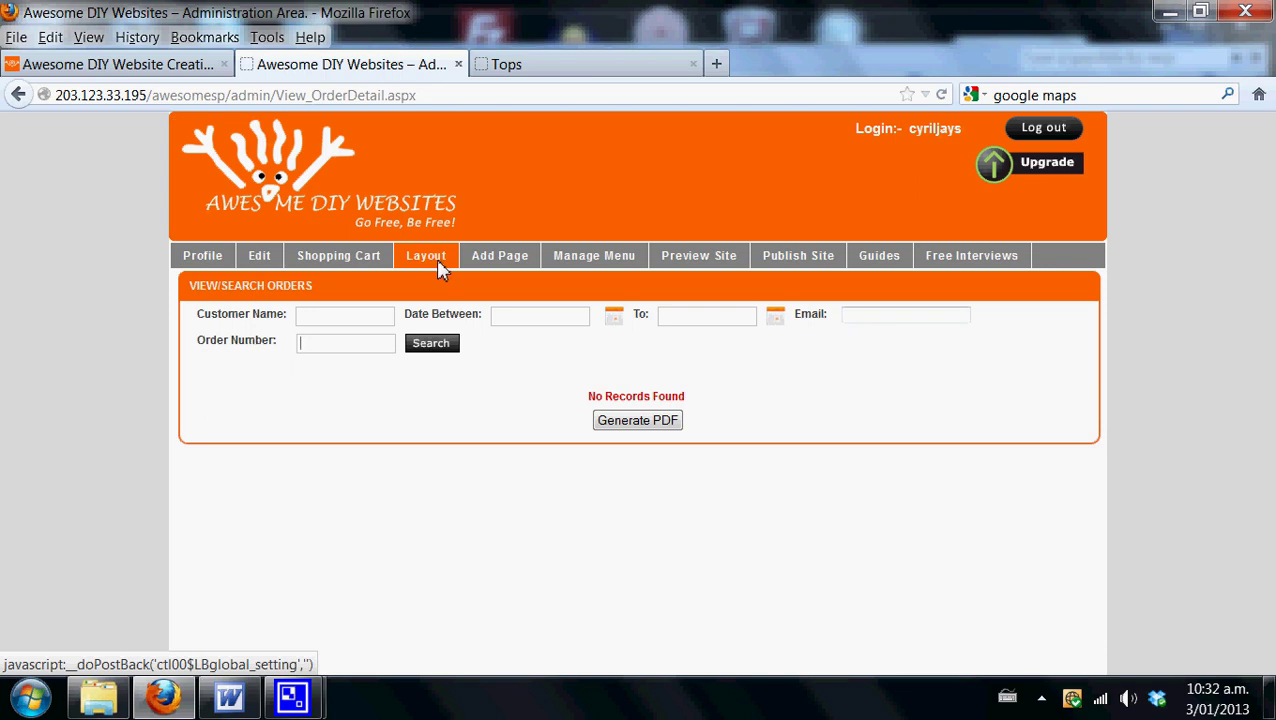
{"action": "mouse_move", "coordinate": [355, 265]}
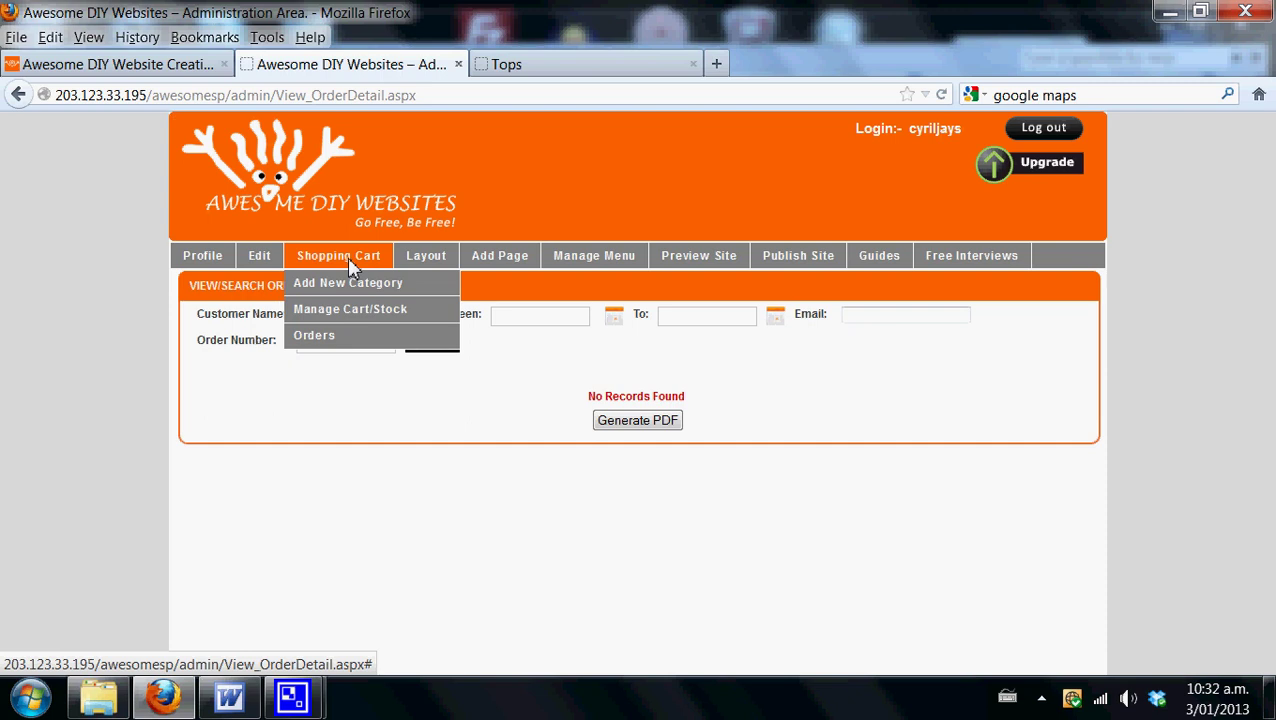
Open the Ladies Top product for editing from Manage Cart/Stock's Tops product list
{"action": "left_click", "coordinate": [350, 310]}
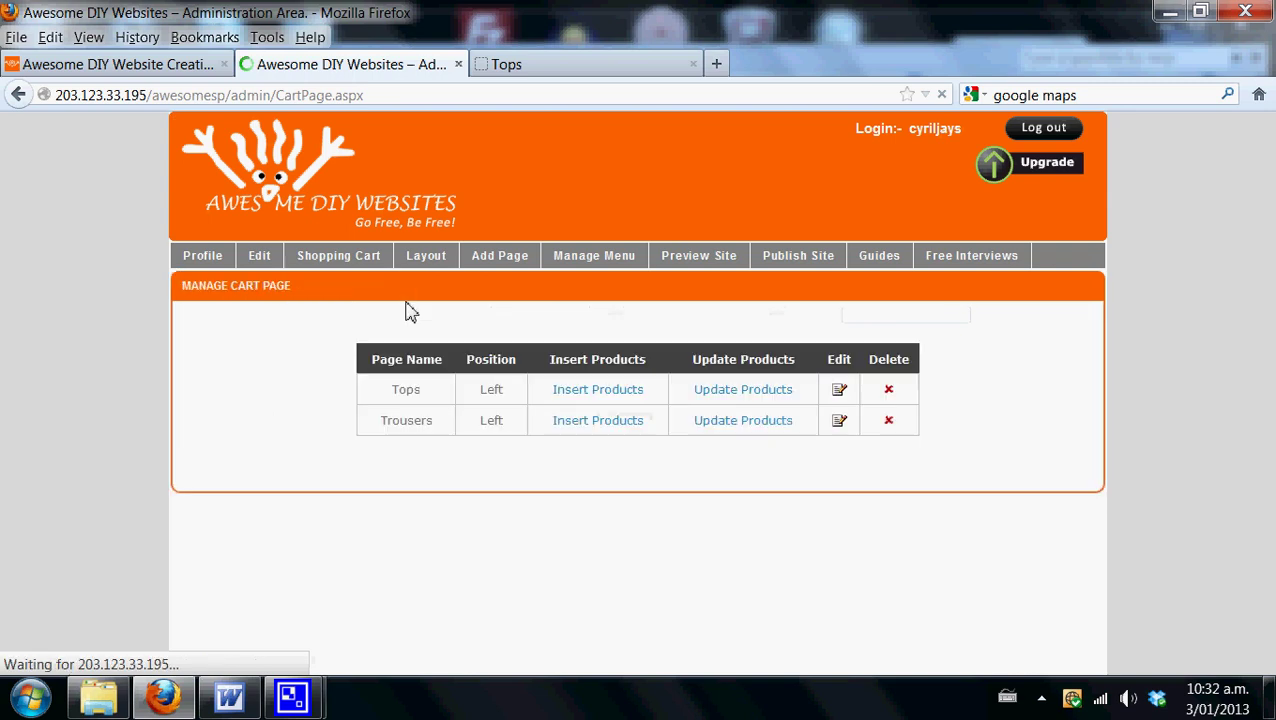
{"action": "left_click", "coordinate": [745, 392]}
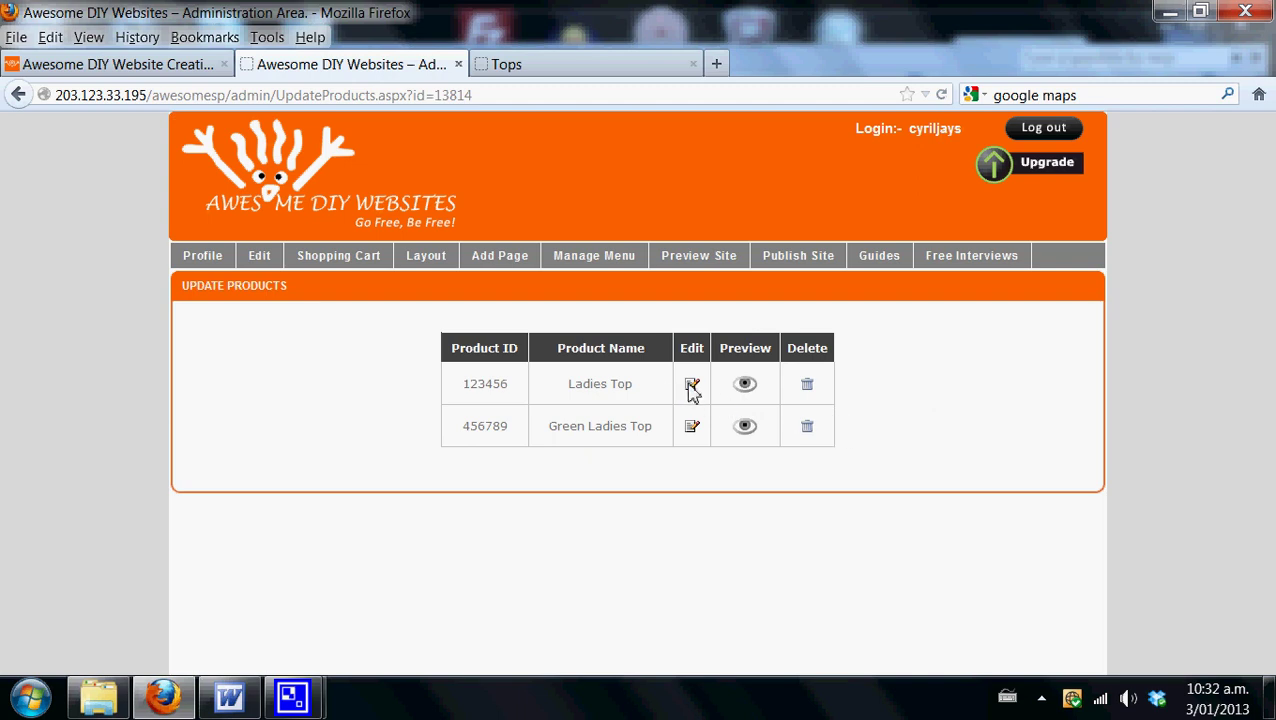
{"action": "left_click", "coordinate": [692, 388]}
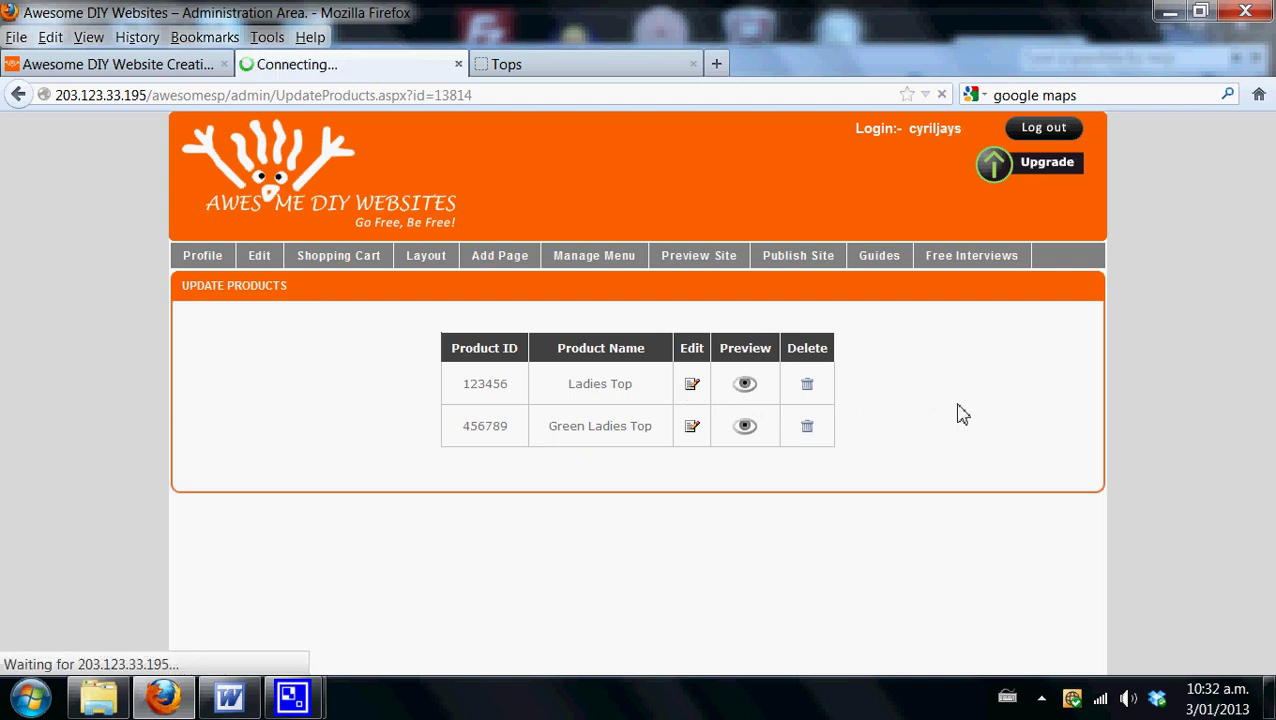
Review the Ladies Top discounted price, current inventory and threshold level values
{"action": "scroll", "coordinate": [927, 416], "scroll_direction": "down", "scroll_amount": 6}
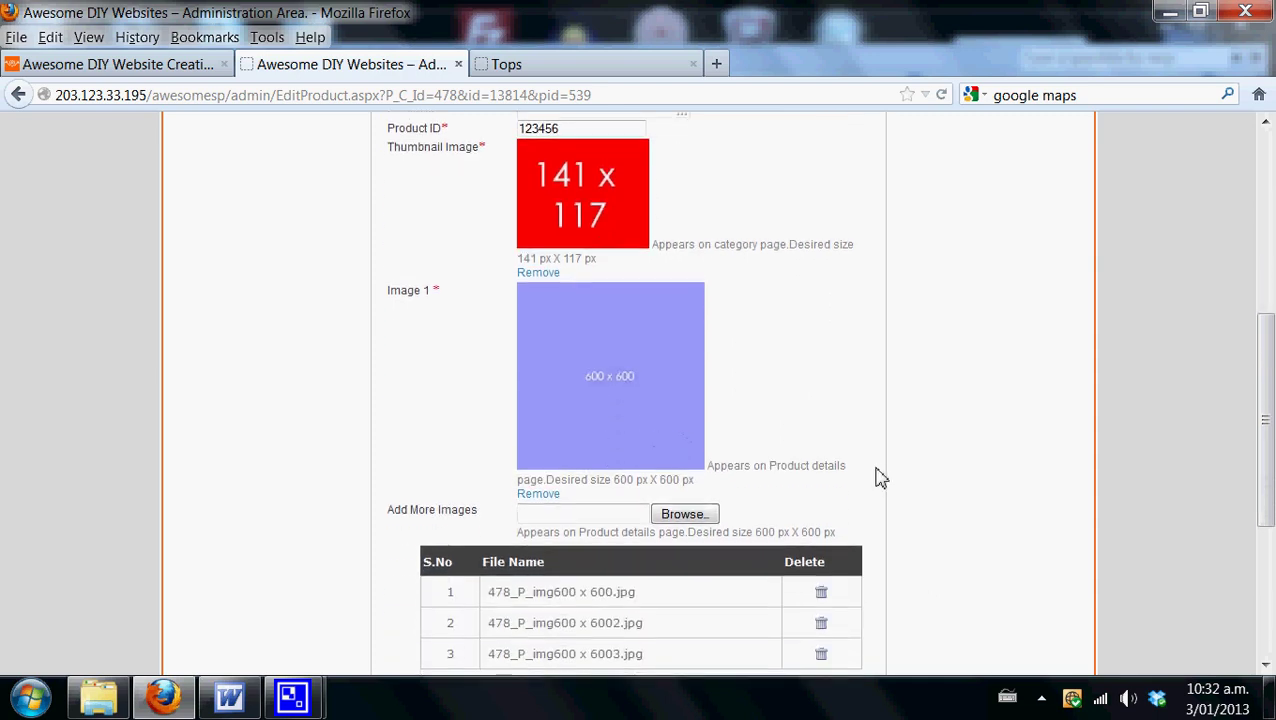
{"action": "scroll", "coordinate": [883, 474], "scroll_direction": "down", "scroll_amount": 5}
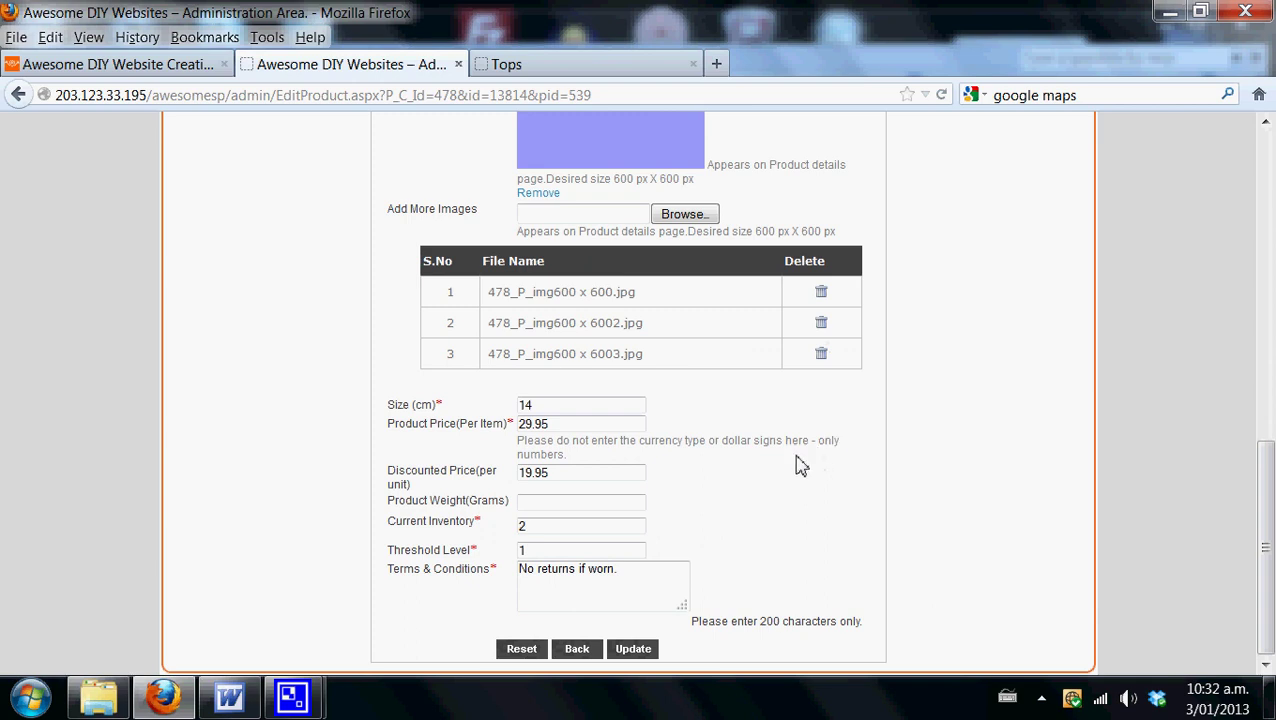
{"action": "left_click_drag", "start_coordinate": [543, 472], "coordinate": [541, 530]}
{"action": "double_click", "coordinate": [527, 527]}
{"action": "double_click", "coordinate": [575, 553]}
{"action": "scroll", "coordinate": [862, 242], "scroll_direction": "up", "scroll_amount": 15}
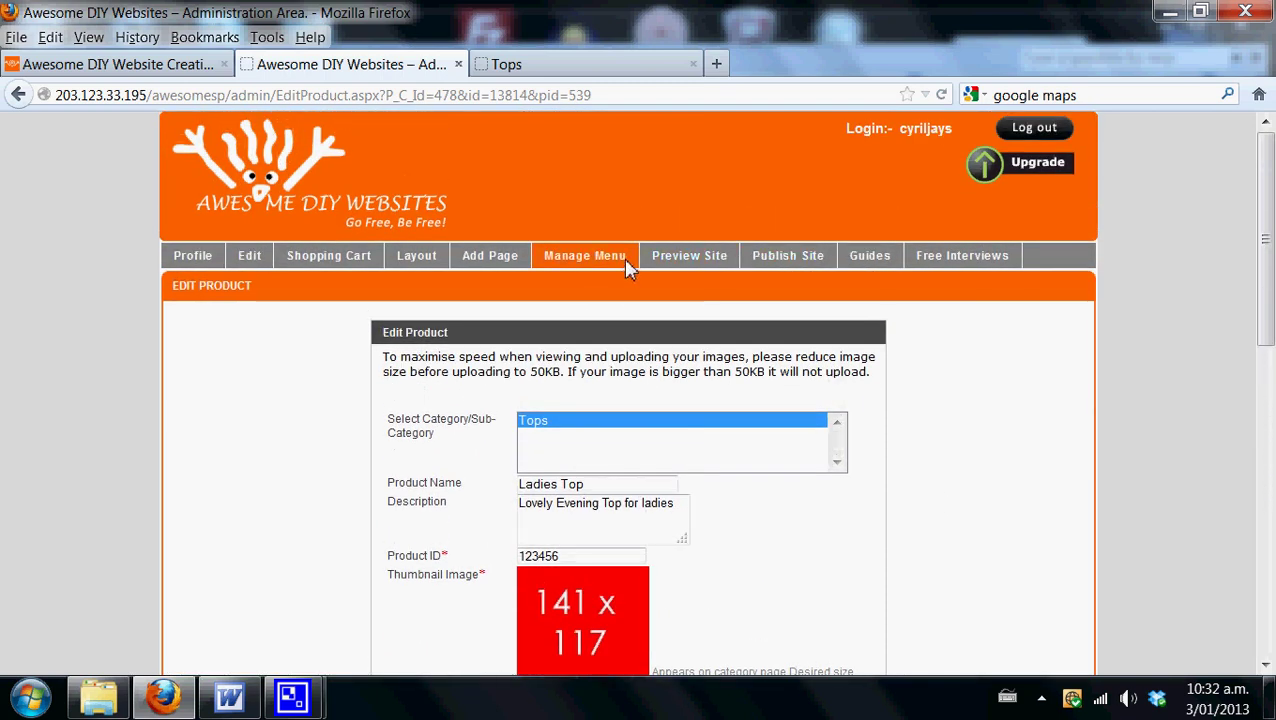
Expand the Over All Website Terms and Conditions section in Layout to show its empty editor
{"action": "left_click", "coordinate": [446, 262]}
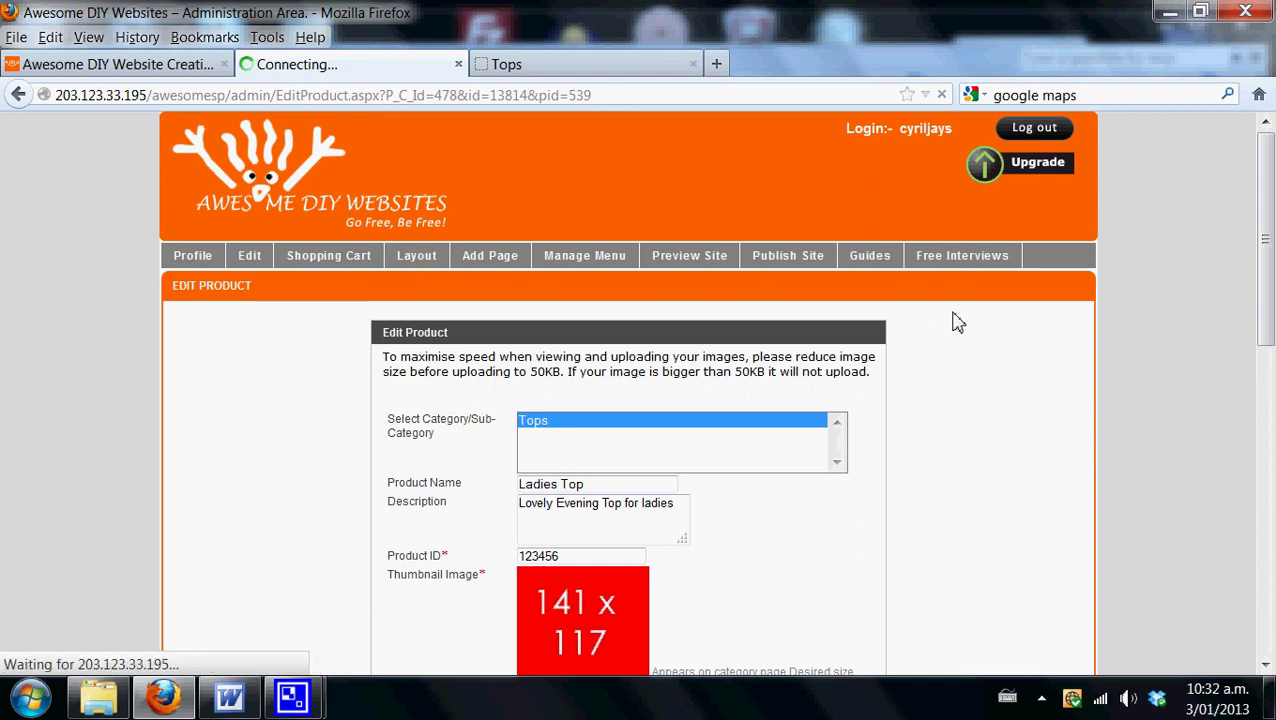
{"action": "scroll", "coordinate": [958, 325], "scroll_direction": "down", "scroll_amount": 1}
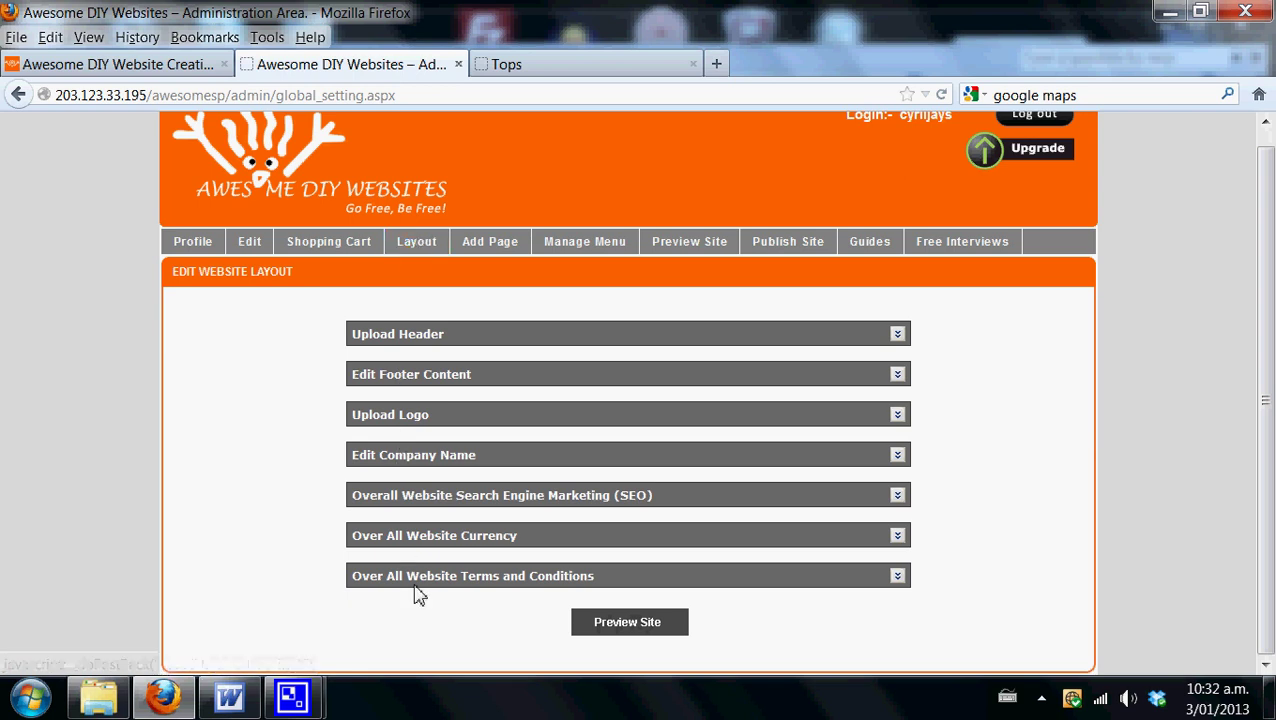
{"action": "triple_click", "coordinate": [907, 583]}
{"action": "left_click", "coordinate": [898, 577]}
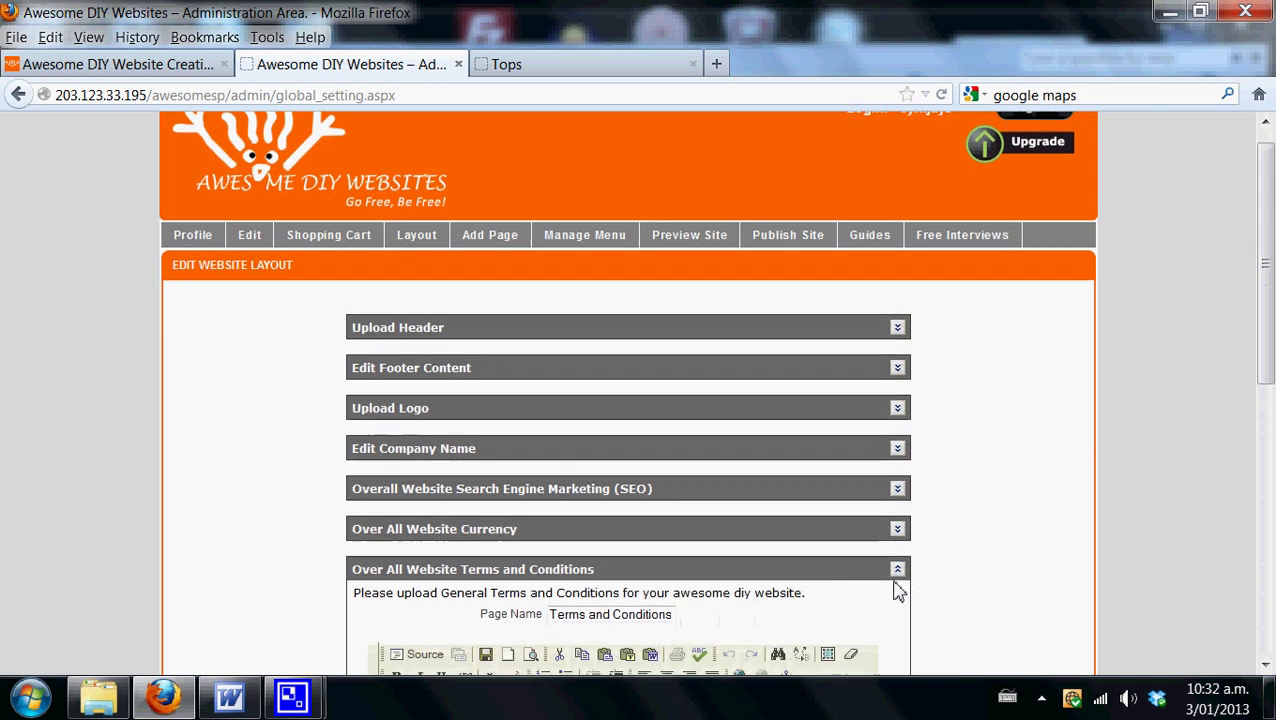
{"action": "scroll", "coordinate": [897, 589], "scroll_direction": "down", "scroll_amount": 4}
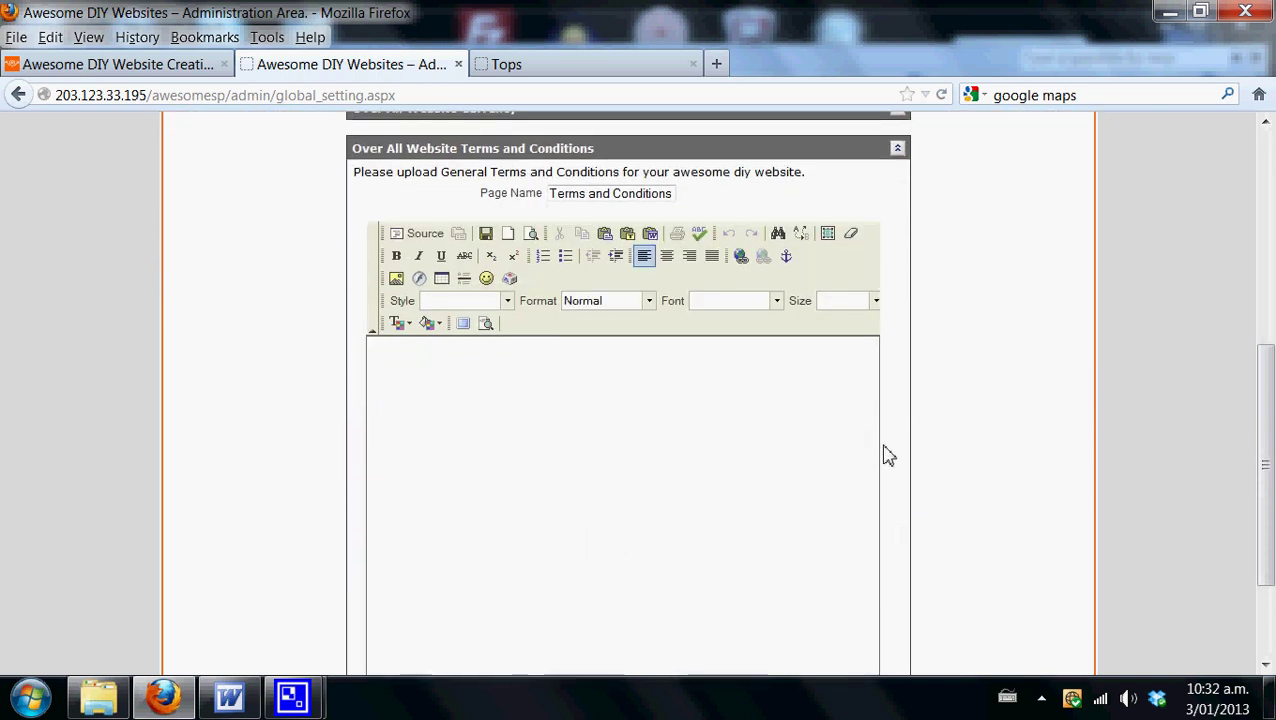
{"action": "scroll", "coordinate": [1116, 493], "scroll_direction": "down", "scroll_amount": 3}
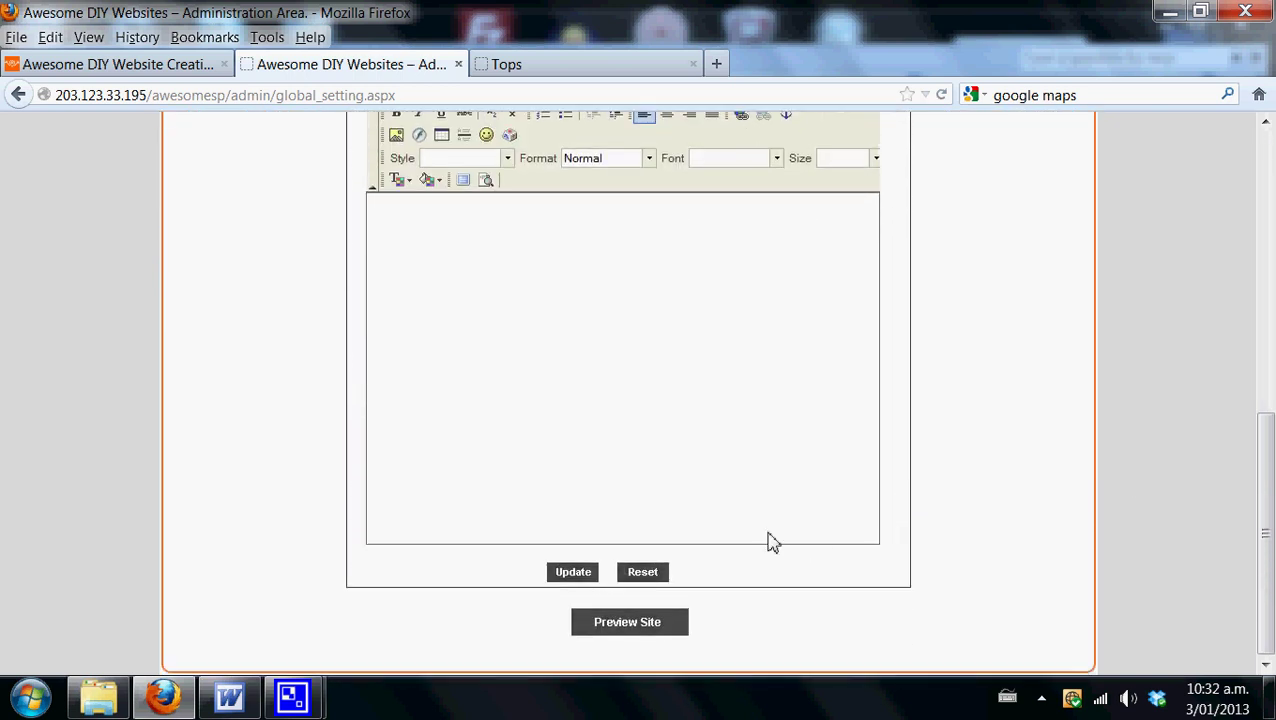
{"action": "scroll", "coordinate": [917, 509], "scroll_direction": "up", "scroll_amount": 9}
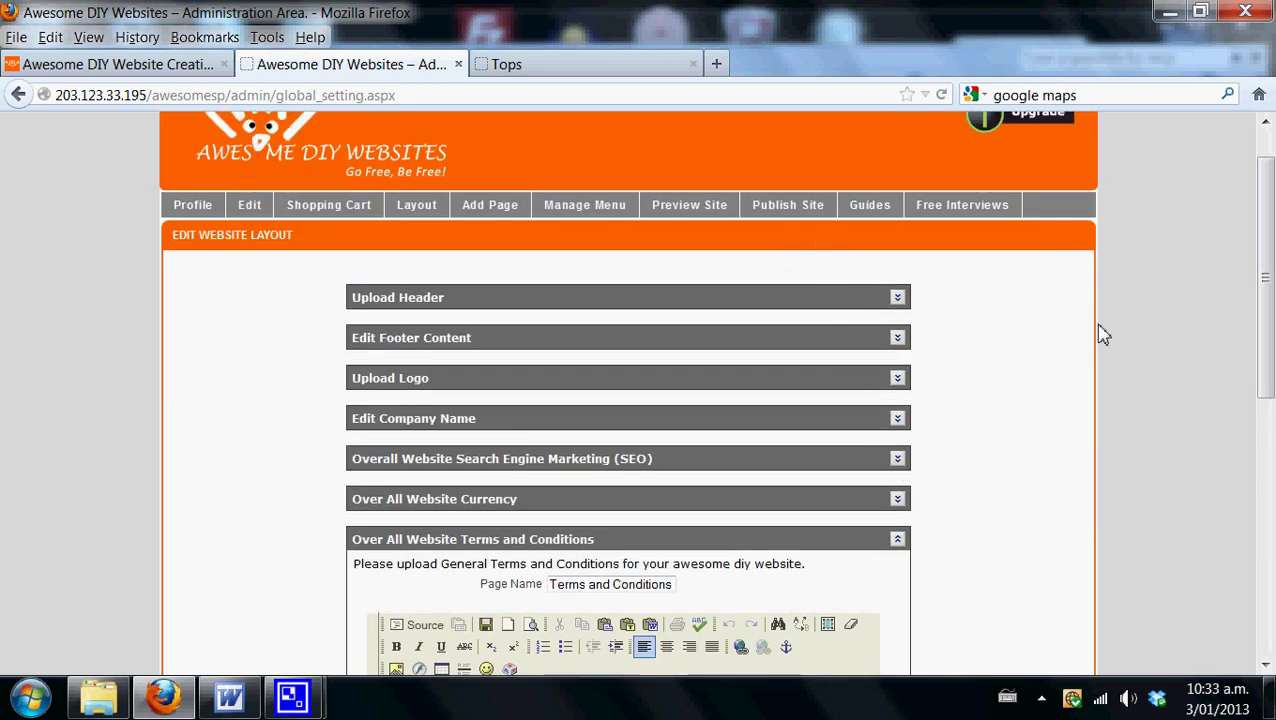
{"action": "scroll", "coordinate": [1108, 331], "scroll_direction": "up", "scroll_amount": 1}
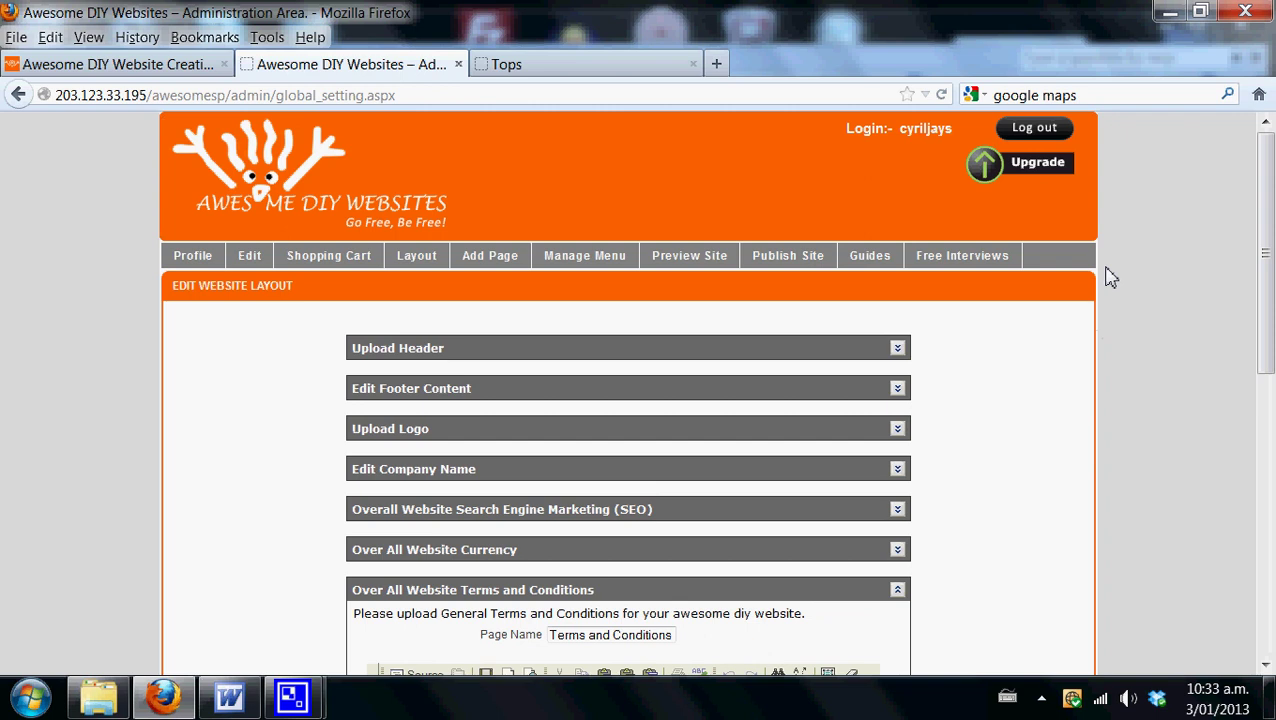